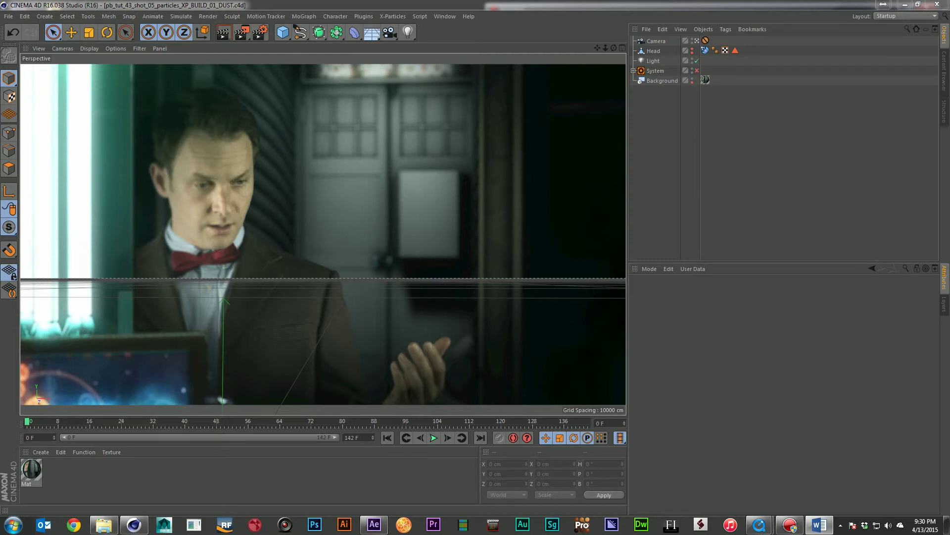
Play the pb_tut_42_regeration_ae_half clip to review the After Effects version of the regeneration effect
{"action": "left_click_drag", "start_coordinate": [790, 125], "coordinate": [411, 97]}
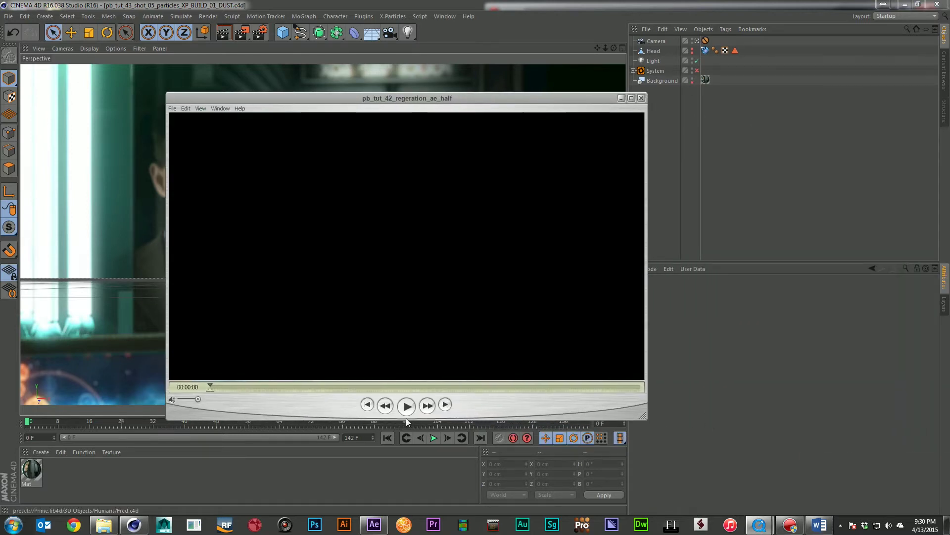
{"action": "left_click", "coordinate": [407, 406]}
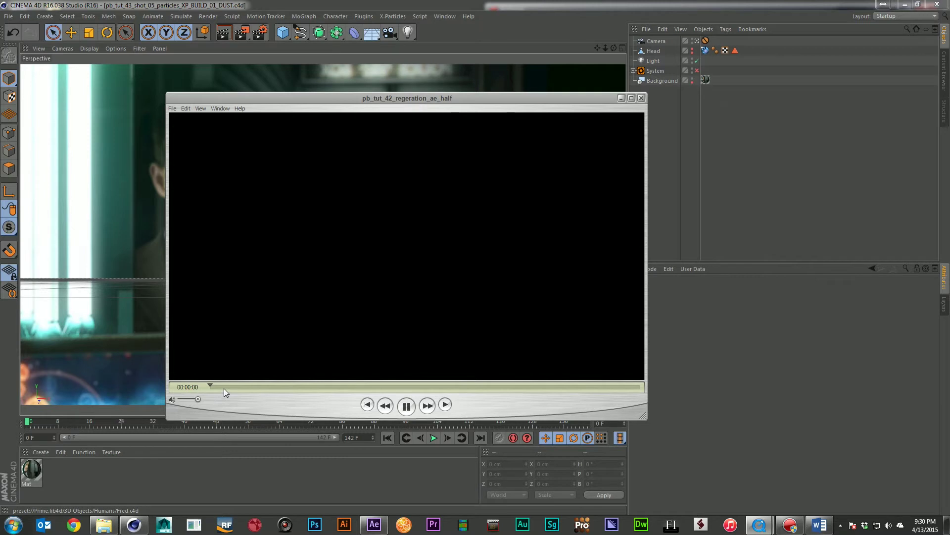
{"action": "left_click", "coordinate": [407, 406]}
Play the pb_tut_43_regeration_c4d_half clip to review the Cinema 4D version, and rewind it to its opening frames
{"action": "left_click_drag", "start_coordinate": [949, 139], "coordinate": [487, 121]}
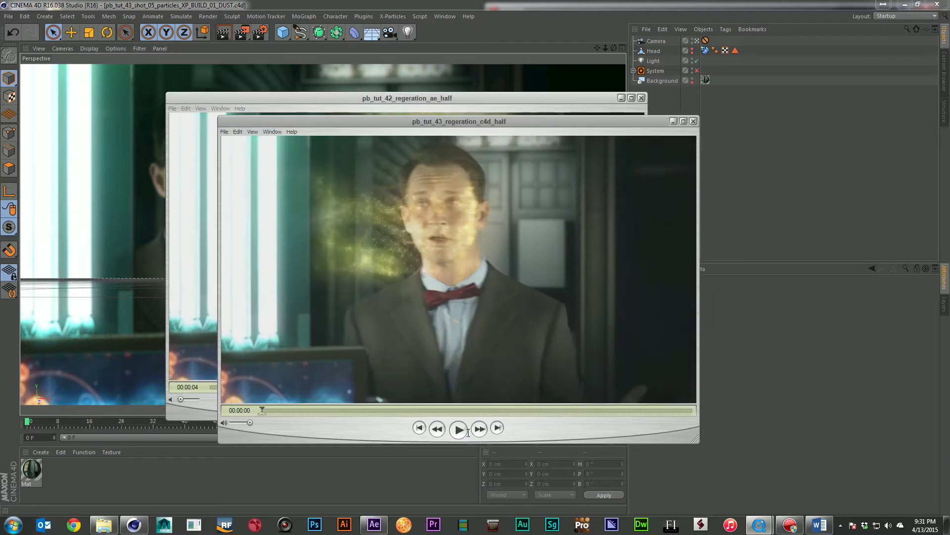
{"action": "left_click", "coordinate": [459, 429]}
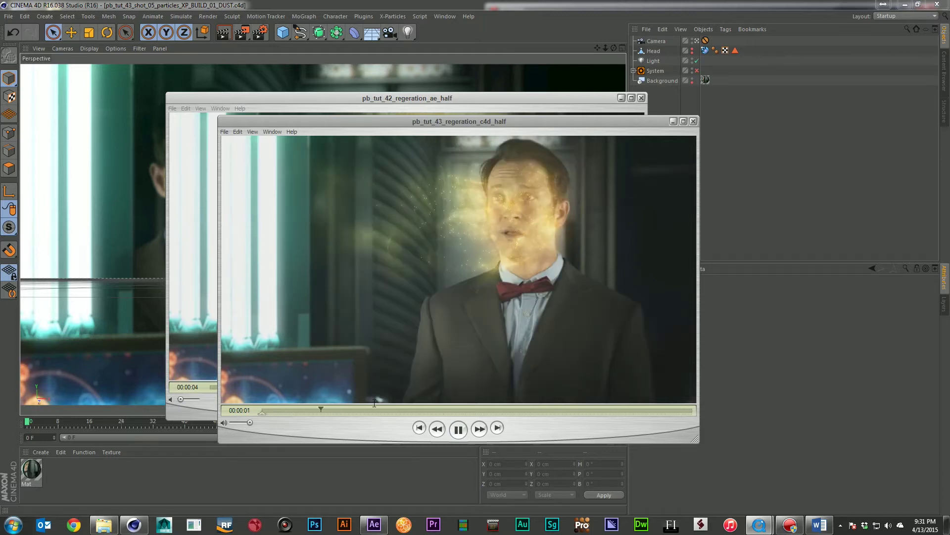
{"action": "left_click_drag", "start_coordinate": [295, 408], "coordinate": [236, 418]}
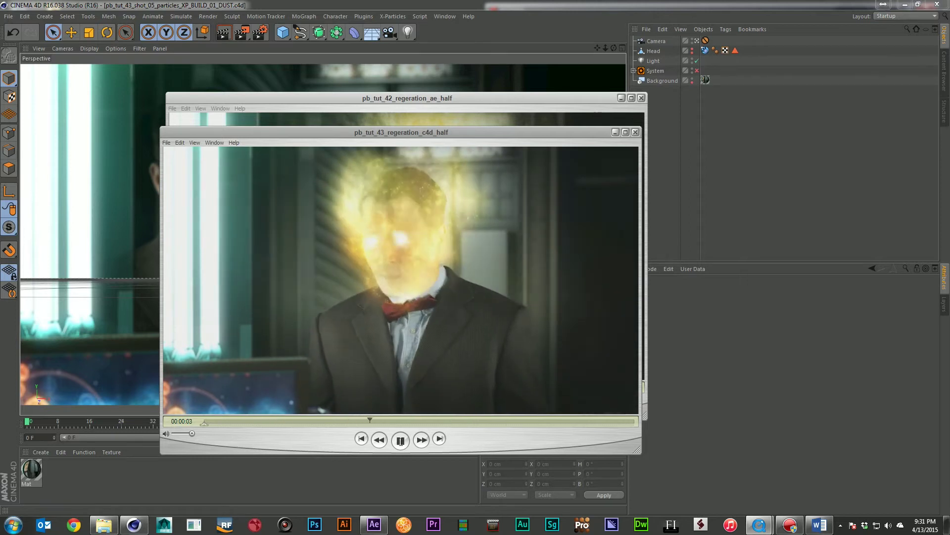
{"action": "left_click", "coordinate": [400, 440]}
{"action": "left_click_drag", "start_coordinate": [416, 130], "coordinate": [716, 124]}
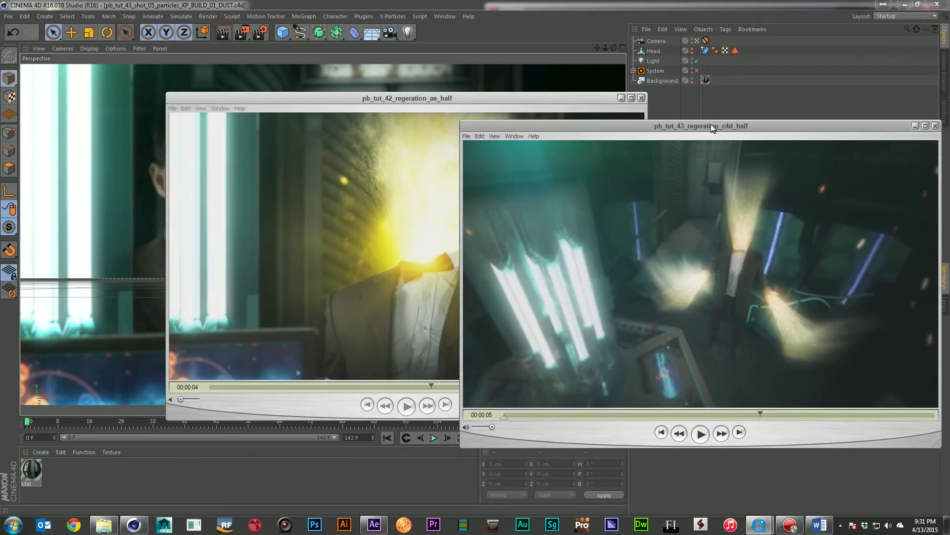
{"action": "mouse_move", "coordinate": [537, 417]}
{"action": "left_mouse_down"}
{"action": "mouse_move", "coordinate": [496, 418]}
{"action": "mouse_move", "coordinate": [522, 415]}
{"action": "left_mouse_up"}
Place the pb_tut_42 clip beside the pb_tut_43 clip and rewind it to compare their opening frames
{"action": "left_click_drag", "start_coordinate": [409, 107], "coordinate": [245, 127]}
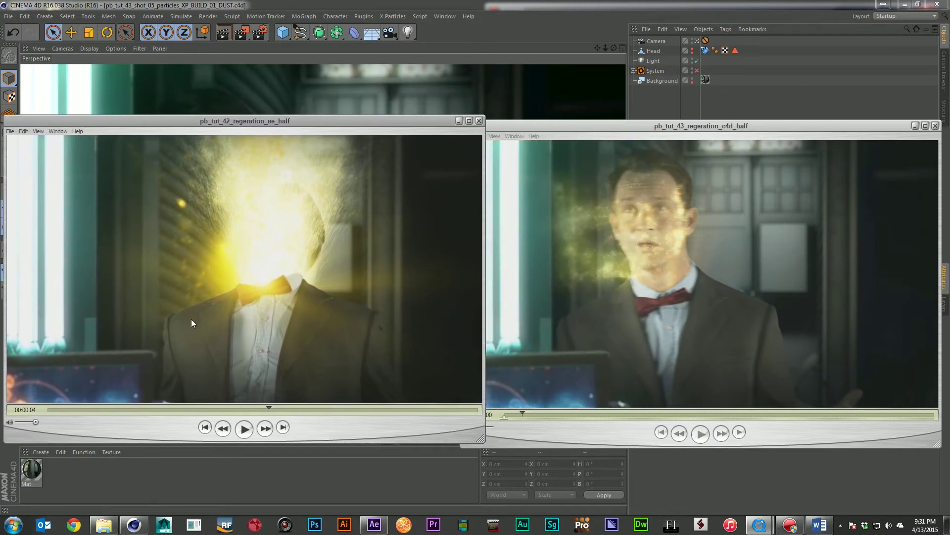
{"action": "mouse_move", "coordinate": [74, 411]}
{"action": "left_mouse_down"}
{"action": "mouse_move", "coordinate": [51, 413]}
{"action": "mouse_move", "coordinate": [72, 413]}
{"action": "mouse_move", "coordinate": [64, 413]}
{"action": "left_mouse_up"}
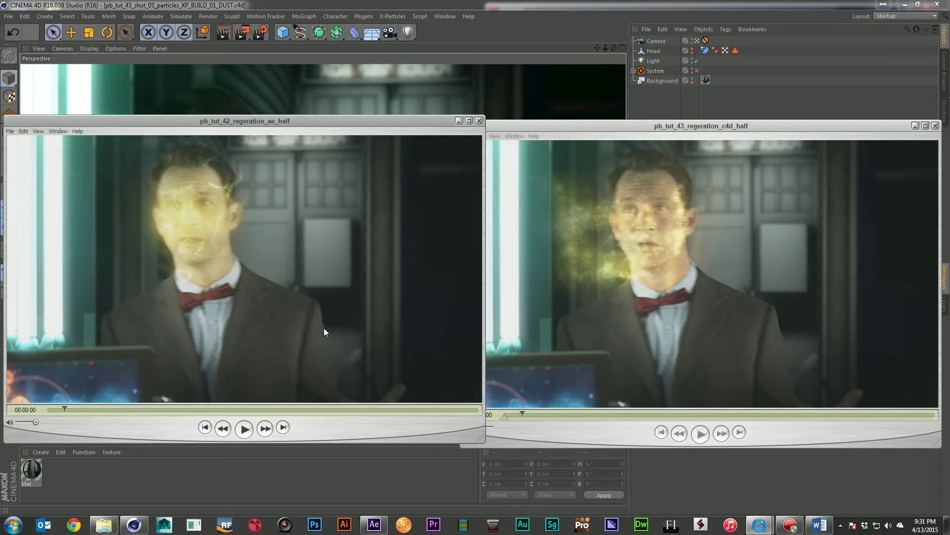
{"action": "mouse_move", "coordinate": [68, 410]}
{"action": "left_mouse_down"}
{"action": "mouse_move", "coordinate": [48, 410]}
{"action": "mouse_move", "coordinate": [66, 415]}
{"action": "left_mouse_up"}
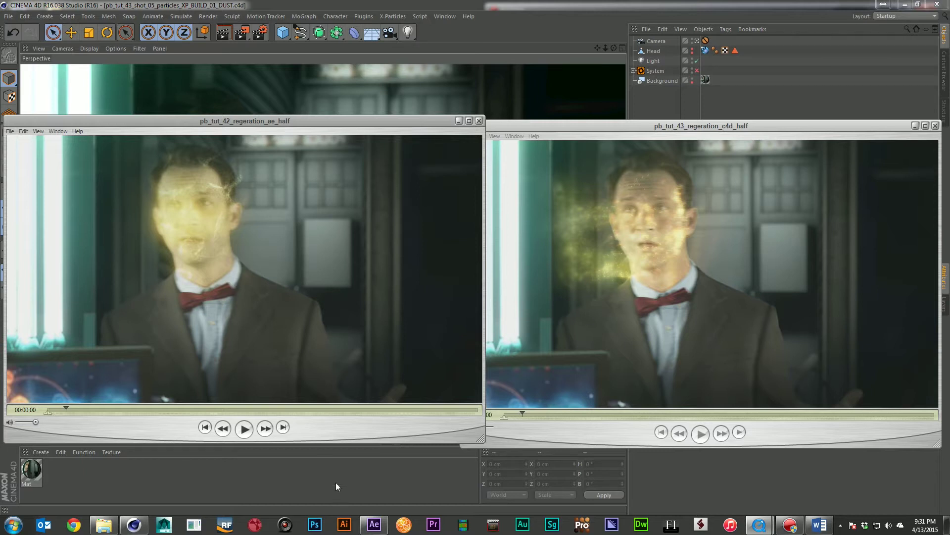
Switch to After Effects and scrub through the Shot_05_C4D_v02 composition from frame 182 to frame 281 to examine the face effect
{"action": "mouse_move", "coordinate": [373, 530]}
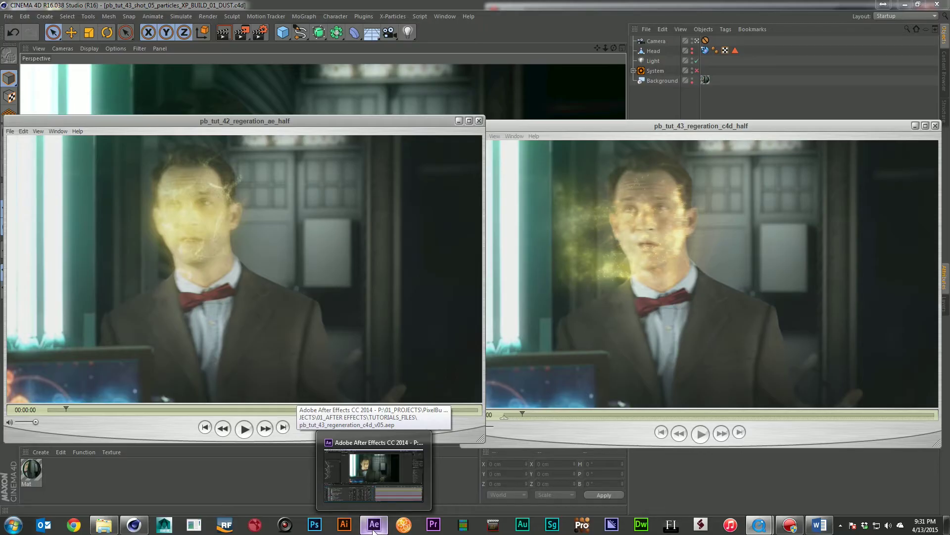
{"action": "left_click", "coordinate": [374, 529]}
{"action": "left_click_drag", "start_coordinate": [492, 373], "coordinate": [576, 383]}
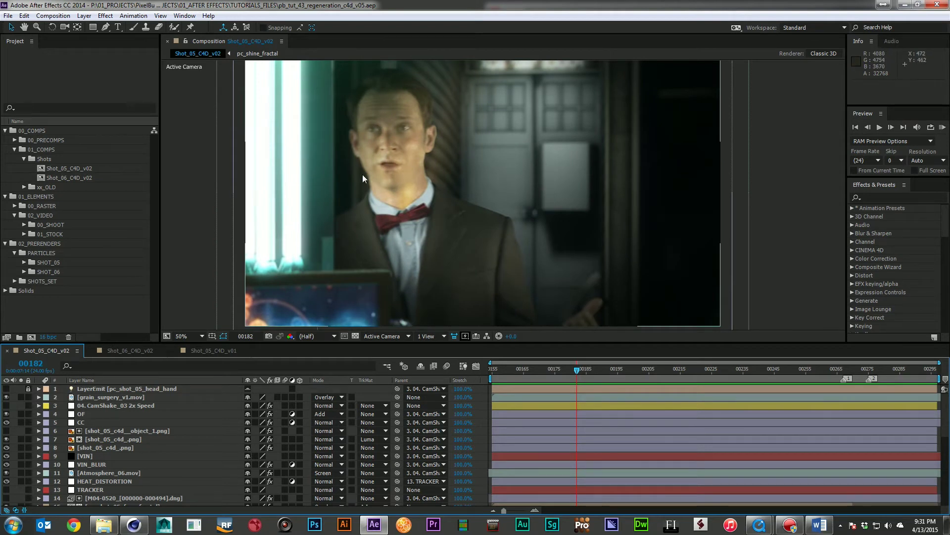
{"action": "left_click_drag", "start_coordinate": [586, 374], "coordinate": [601, 378]}
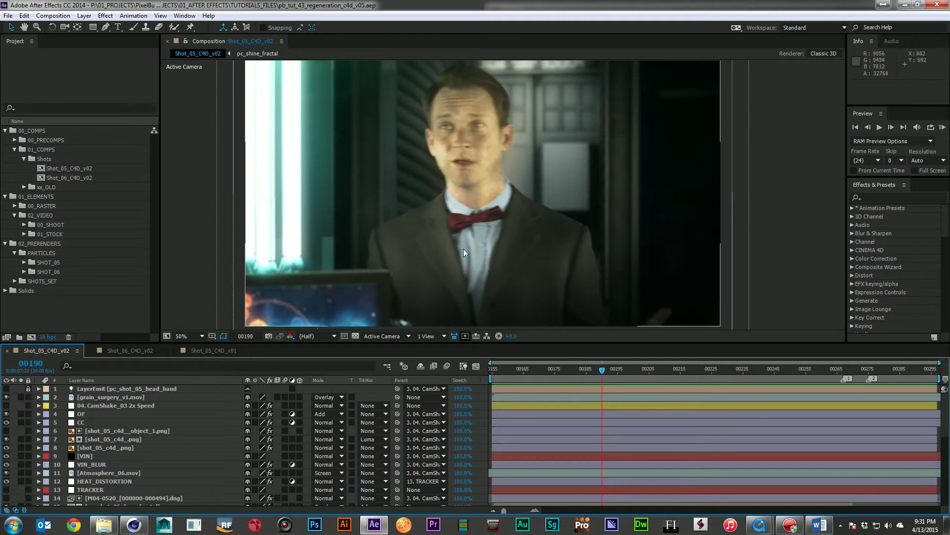
{"action": "left_click_drag", "start_coordinate": [609, 378], "coordinate": [634, 383]}
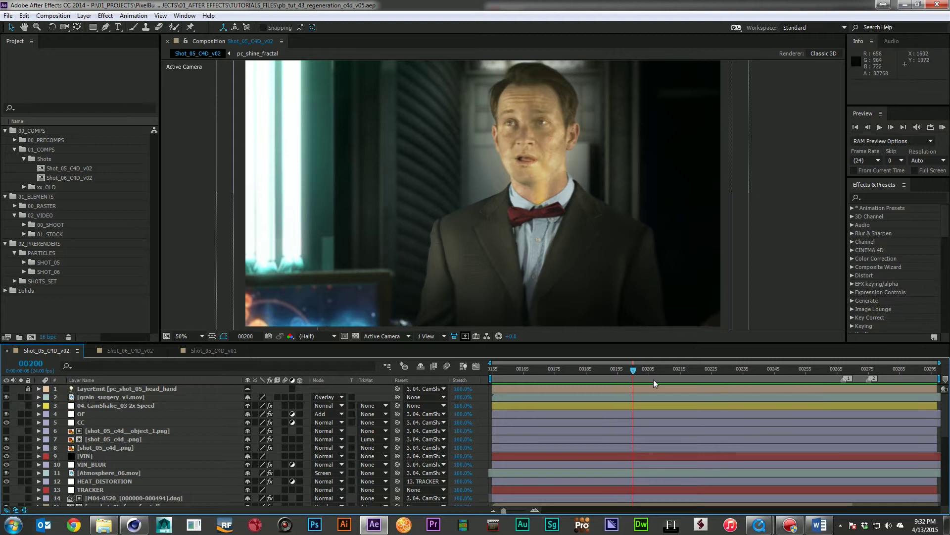
{"action": "left_click_drag", "start_coordinate": [635, 376], "coordinate": [649, 377]}
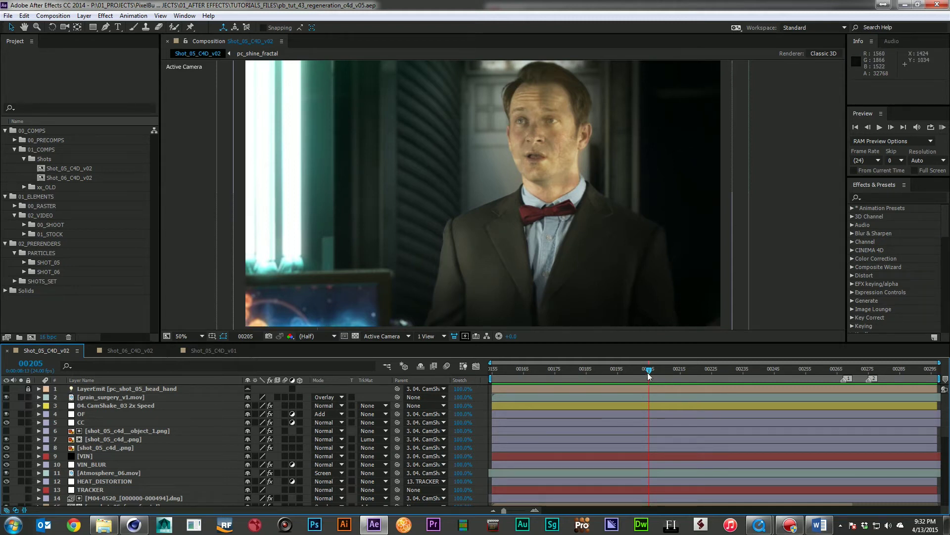
{"action": "left_click_drag", "start_coordinate": [649, 376], "coordinate": [787, 403]}
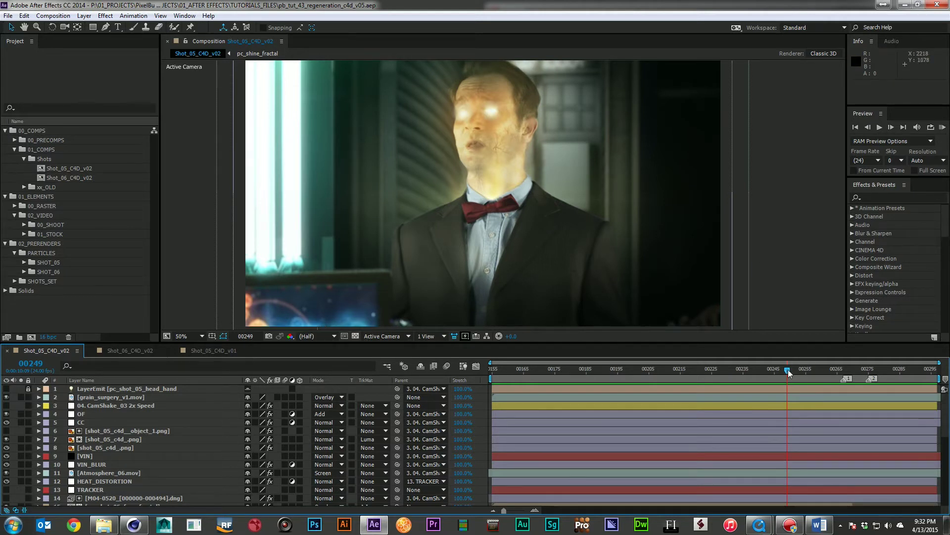
{"action": "left_click_drag", "start_coordinate": [789, 374], "coordinate": [888, 392]}
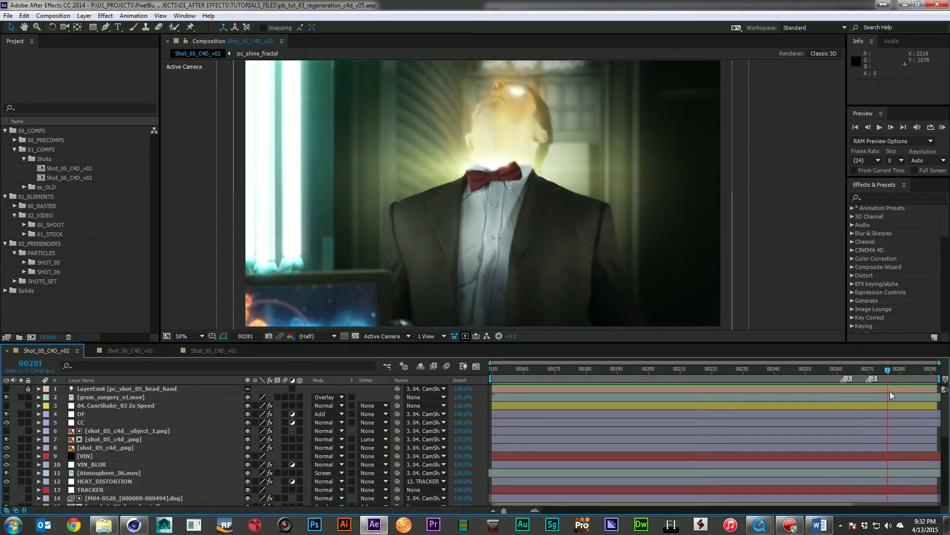
Leave After Effects and close both reference clips, replaying pb_tut_43_regeration_c4d_half before closing it
{"action": "left_click", "coordinate": [905, 4]}
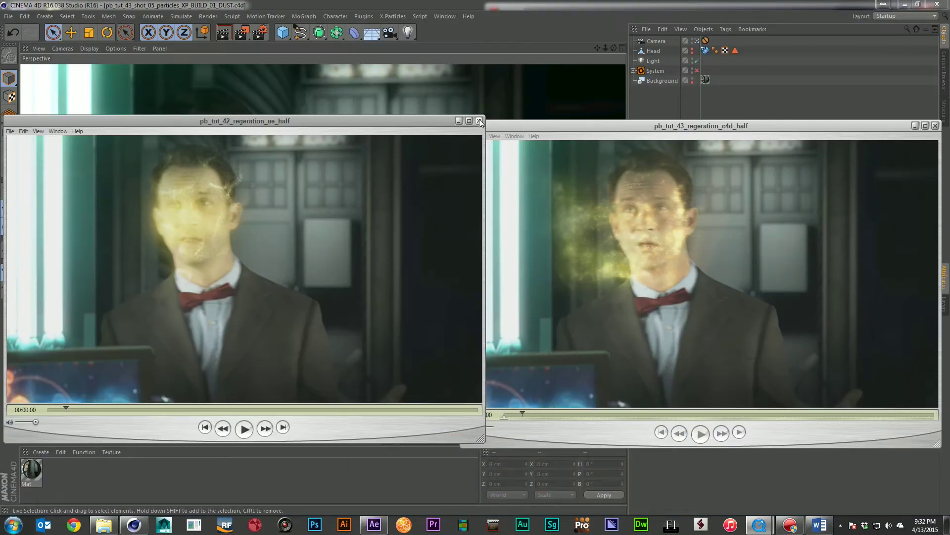
{"action": "left_click", "coordinate": [479, 120]}
{"action": "key", "text": "space"}
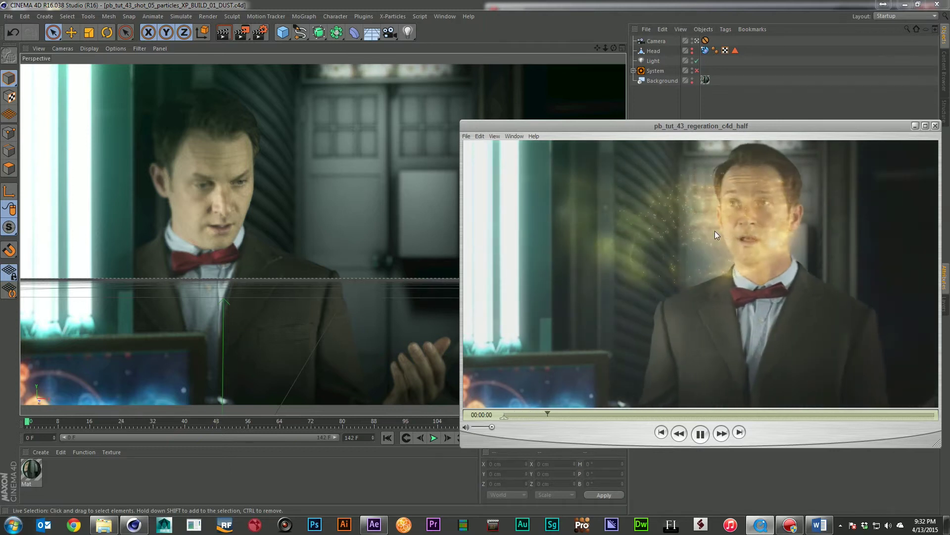
{"action": "left_click", "coordinate": [700, 434]}
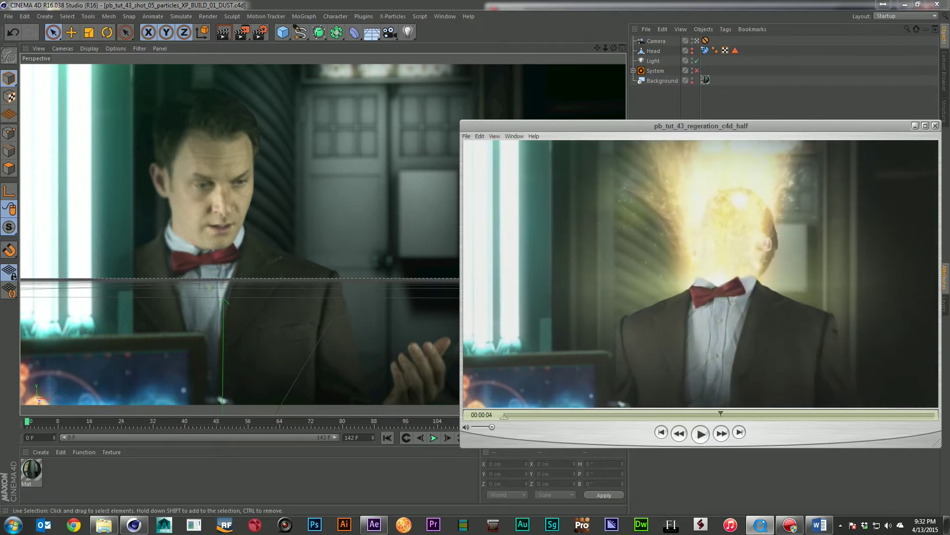
{"action": "left_click", "coordinate": [935, 126]}
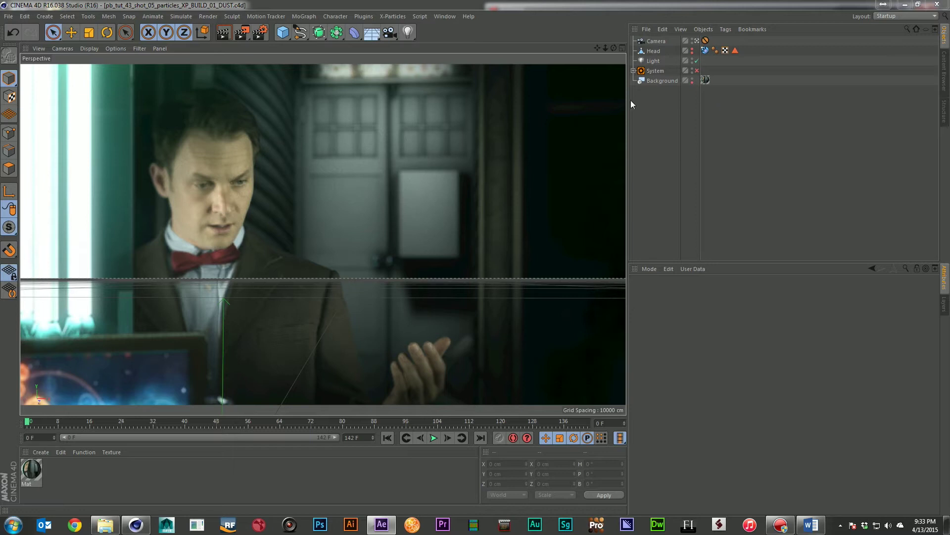
Open the render settings in Cinema 4D and display the settings of the Krakatoa renderer
{"action": "key", "text": "ctrl+b"}
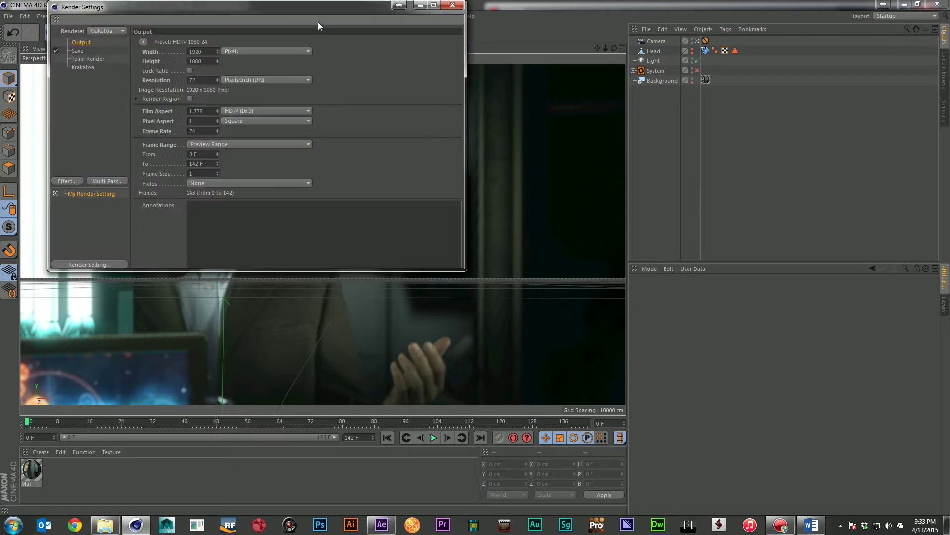
{"action": "left_click_drag", "start_coordinate": [312, 8], "coordinate": [714, 124]}
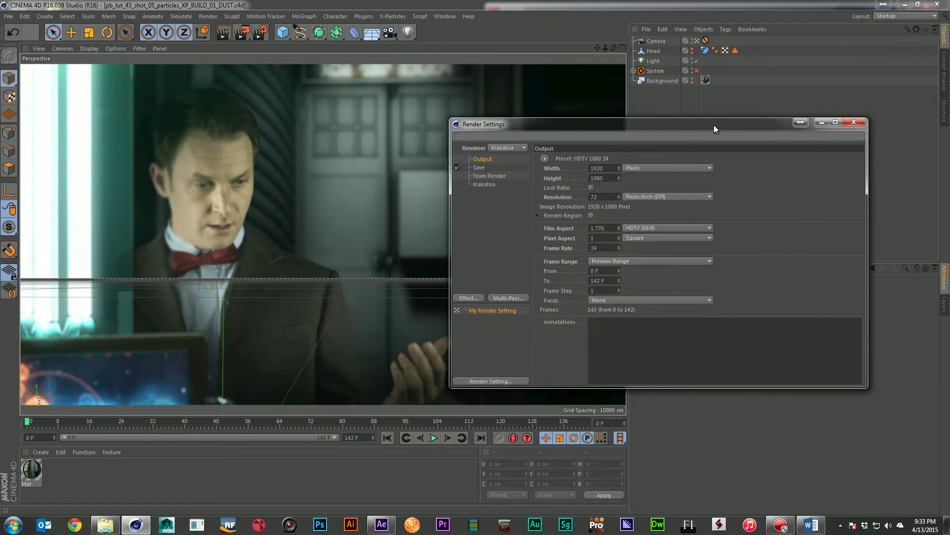
{"action": "left_click", "coordinate": [506, 148]}
{"action": "left_click", "coordinate": [511, 210]}
{"action": "left_click", "coordinate": [483, 184]}
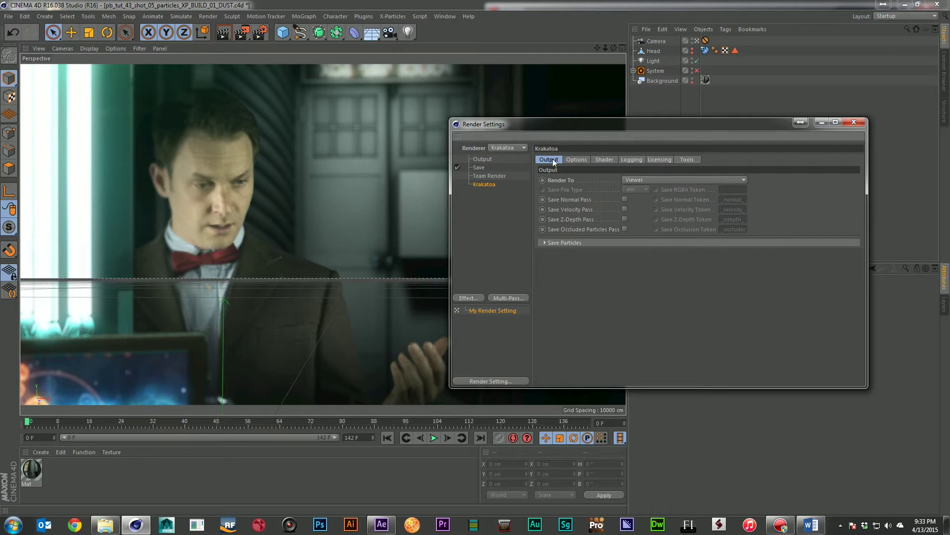
Review Krakatoa's Output, Options and Shader settings, and close the render settings
{"action": "left_click", "coordinate": [571, 161]}
{"action": "left_click", "coordinate": [599, 161]}
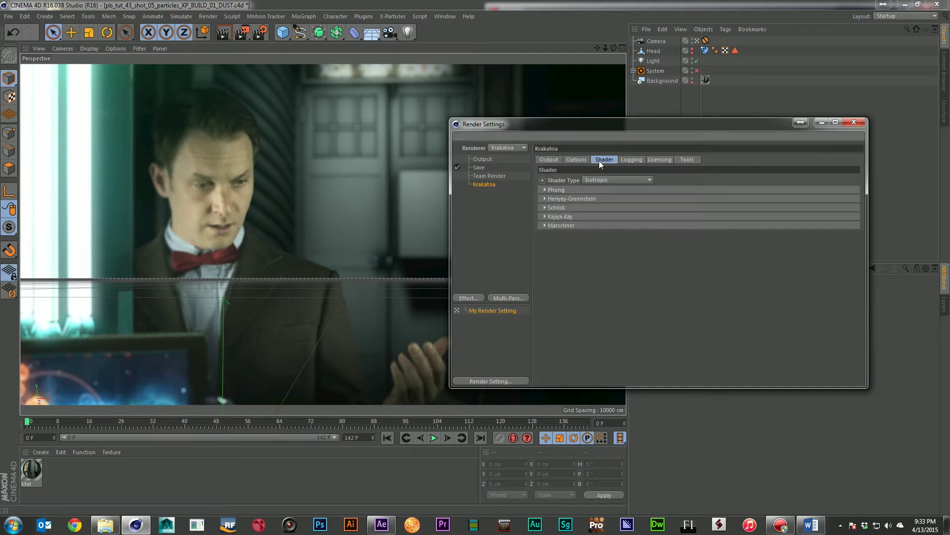
{"action": "left_click", "coordinate": [545, 159]}
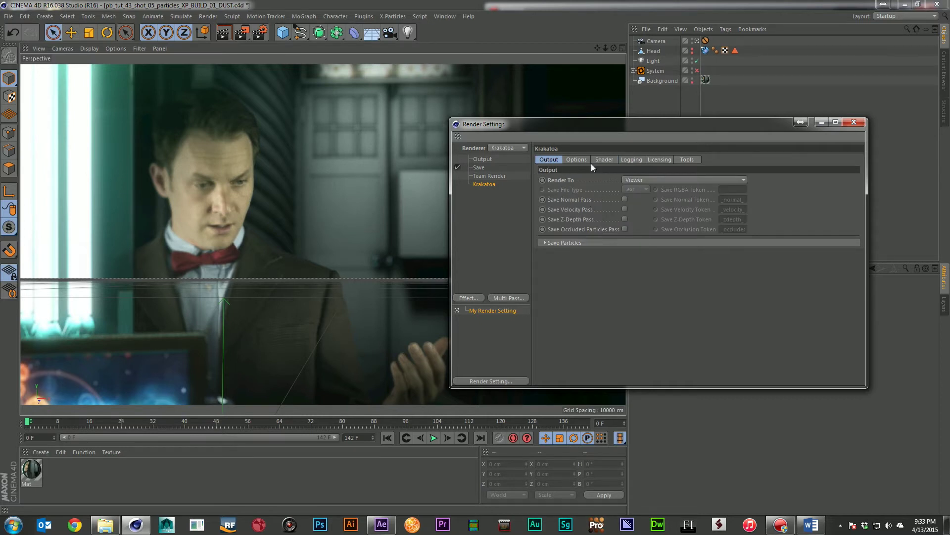
{"action": "left_click", "coordinate": [567, 161]}
{"action": "left_click", "coordinate": [605, 159]}
{"action": "left_click", "coordinate": [553, 159]}
{"action": "left_click", "coordinate": [847, 123]}
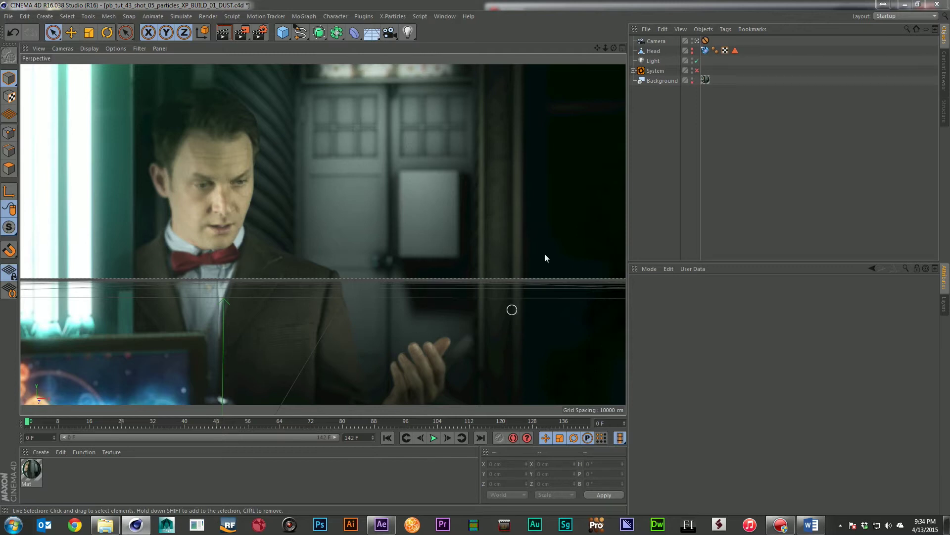
Inspect the Background object, and make the Head mesh visible in the viewport and select it
{"action": "left_click", "coordinate": [661, 81]}
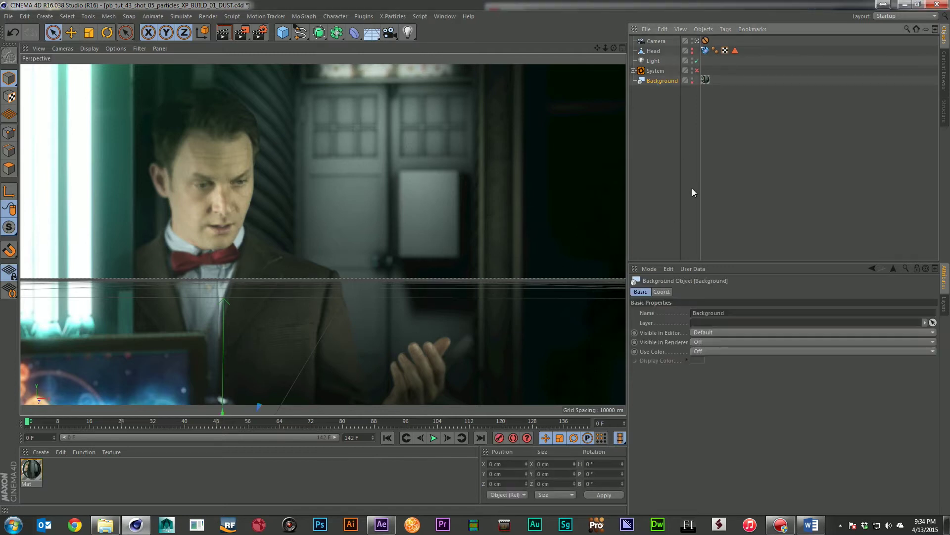
{"action": "left_click", "coordinate": [664, 169]}
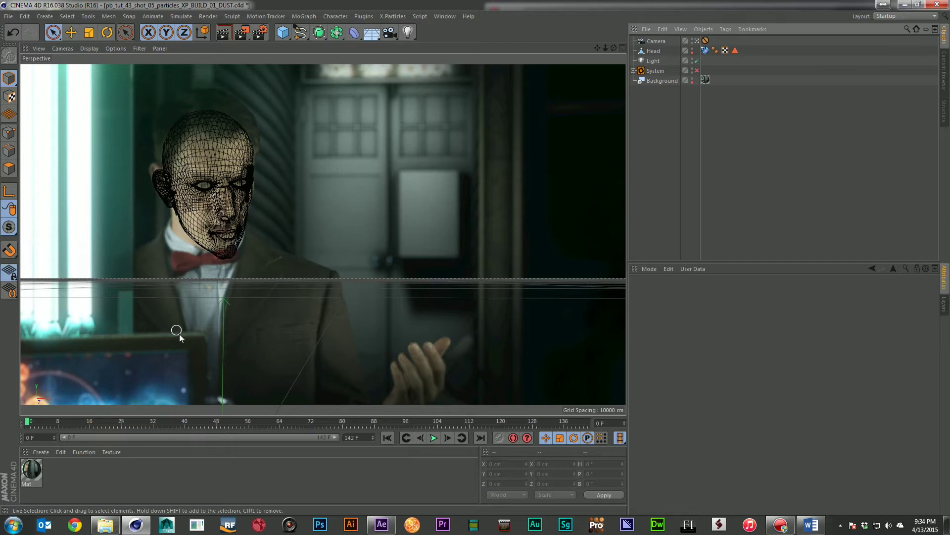
{"action": "left_click", "coordinate": [653, 51]}
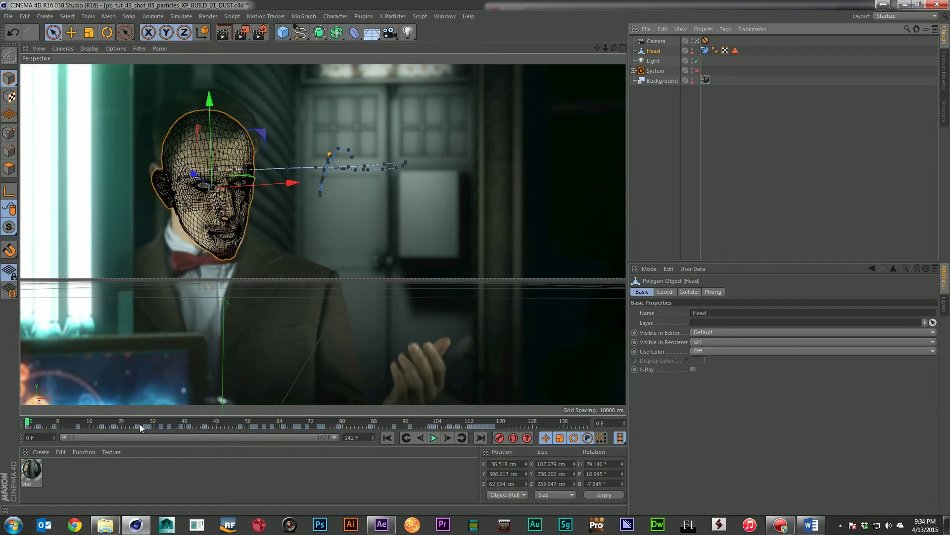
Check how the Head mesh follows the actor's face at frames 68 and 83, and return to the first frame
{"action": "left_click", "coordinate": [294, 422]}
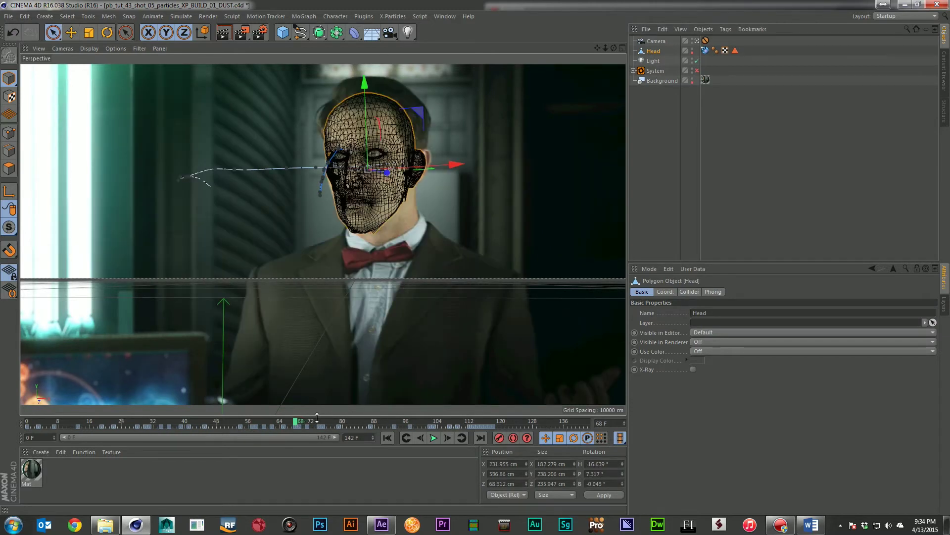
{"action": "left_click", "coordinate": [321, 422]}
{"action": "left_click", "coordinate": [354, 422]}
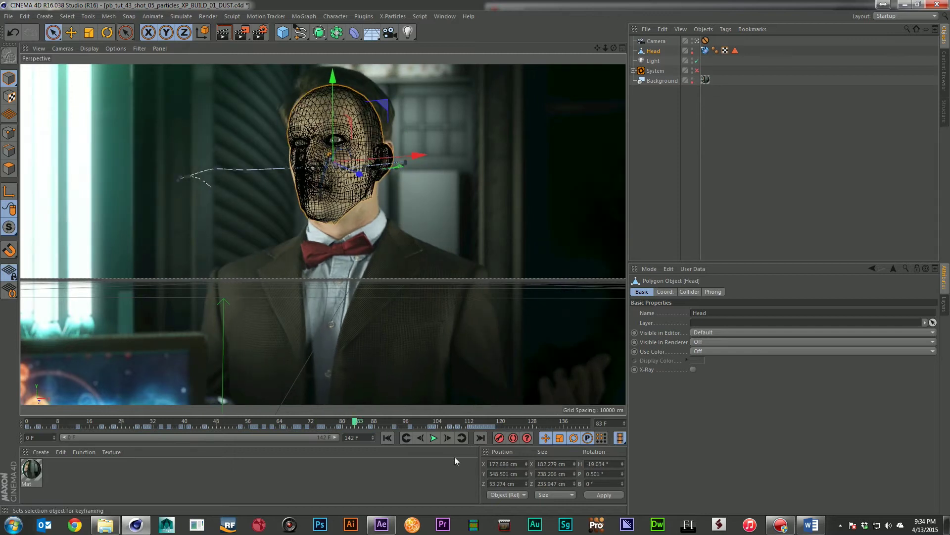
{"action": "left_click", "coordinate": [387, 438]}
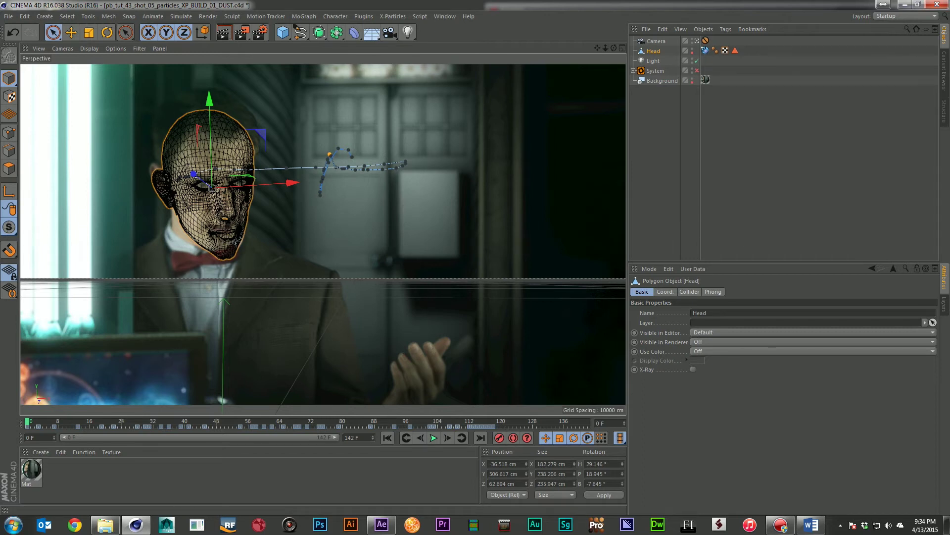
View the Fred model in the Content Browser's Humans folder, and scrub the Head animation to frame 29
{"action": "left_click_drag", "start_coordinate": [949, 94], "coordinate": [752, 61]}
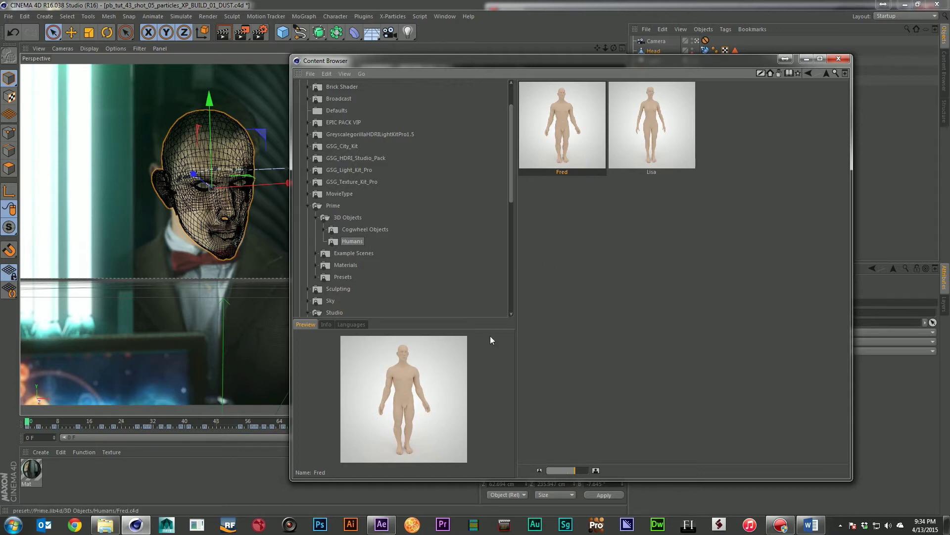
{"action": "key", "text": "shift+F8"}
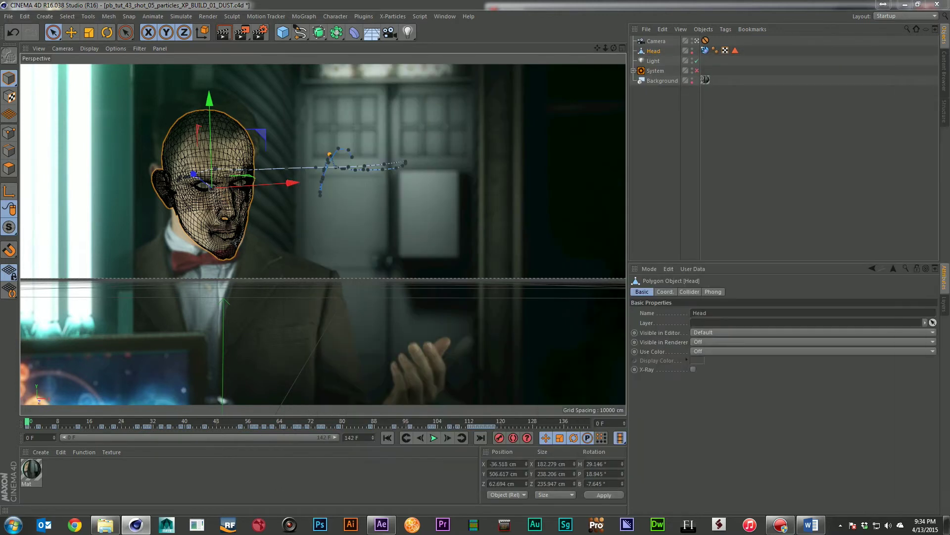
{"action": "left_click_drag", "start_coordinate": [31, 426], "coordinate": [142, 434]}
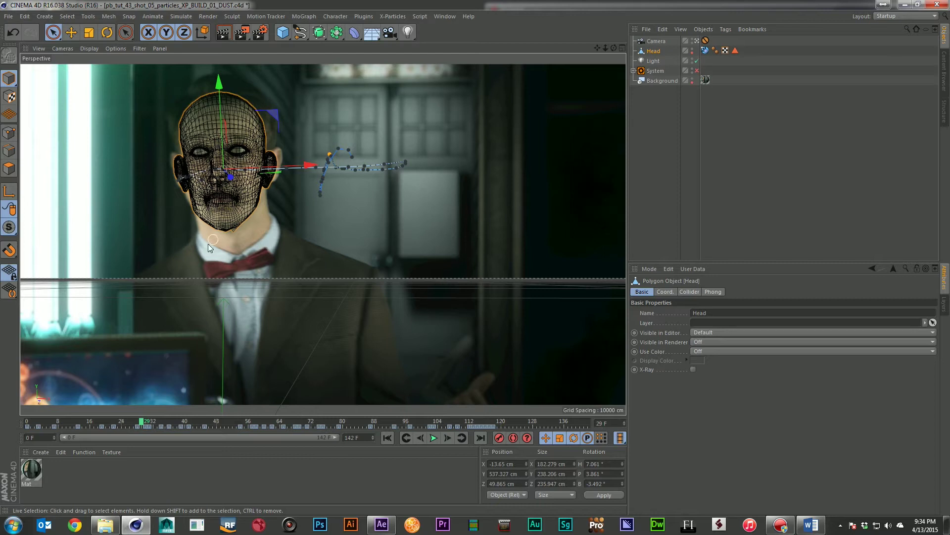
Scrub the Head animation to frame 67, and return to the first frame
{"action": "left_click_drag", "start_coordinate": [146, 423], "coordinate": [291, 425]}
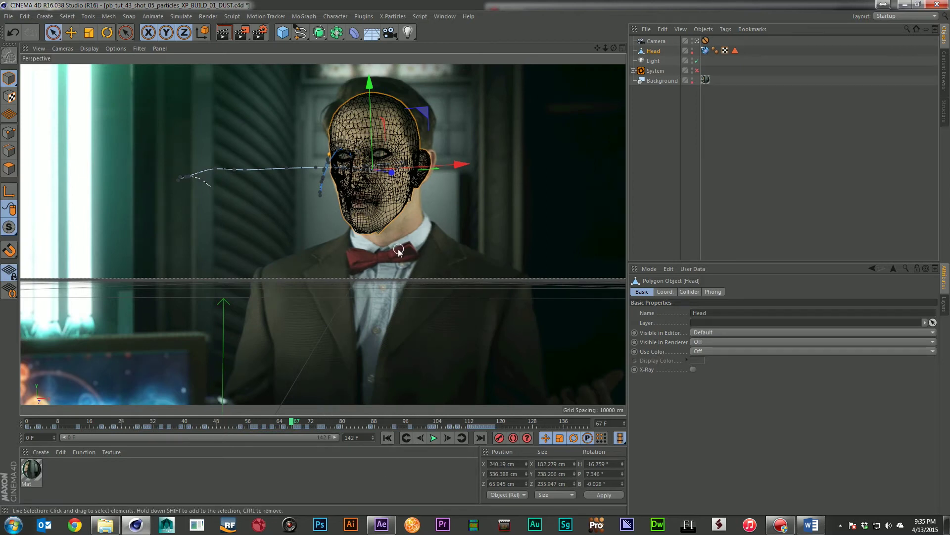
{"action": "left_click", "coordinate": [387, 437]}
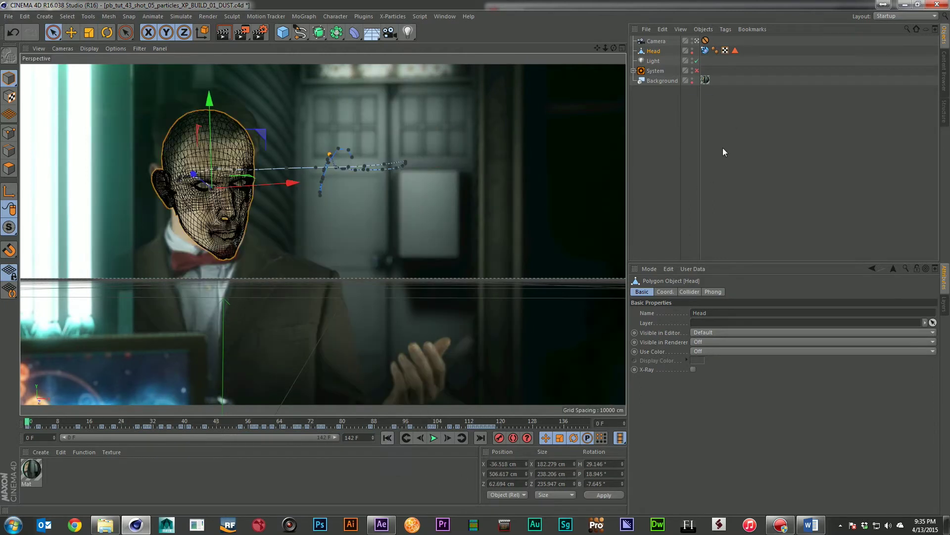
Enable the X-Particles System, expand its hierarchy, and inspect the Emitter's object settings before clearing the selection
{"action": "left_click", "coordinate": [633, 71]}
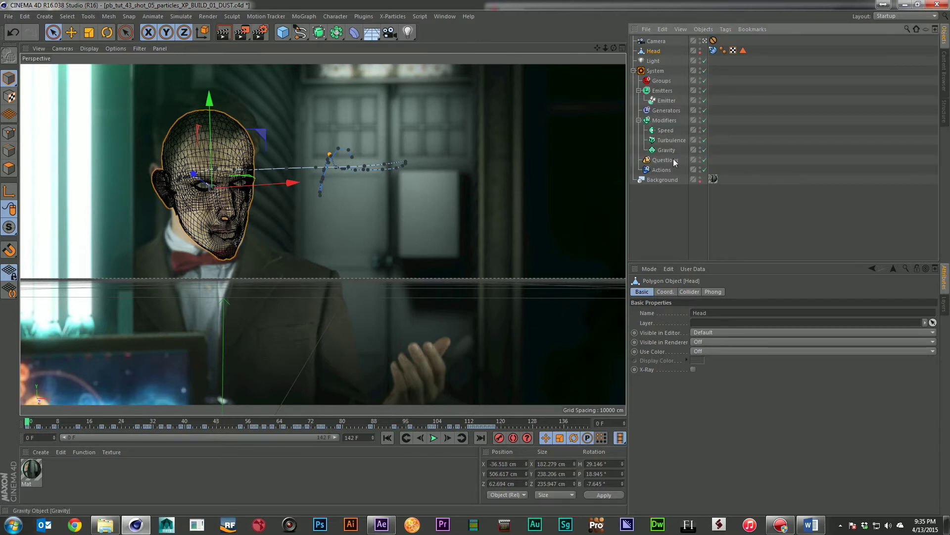
{"action": "left_click", "coordinate": [664, 102]}
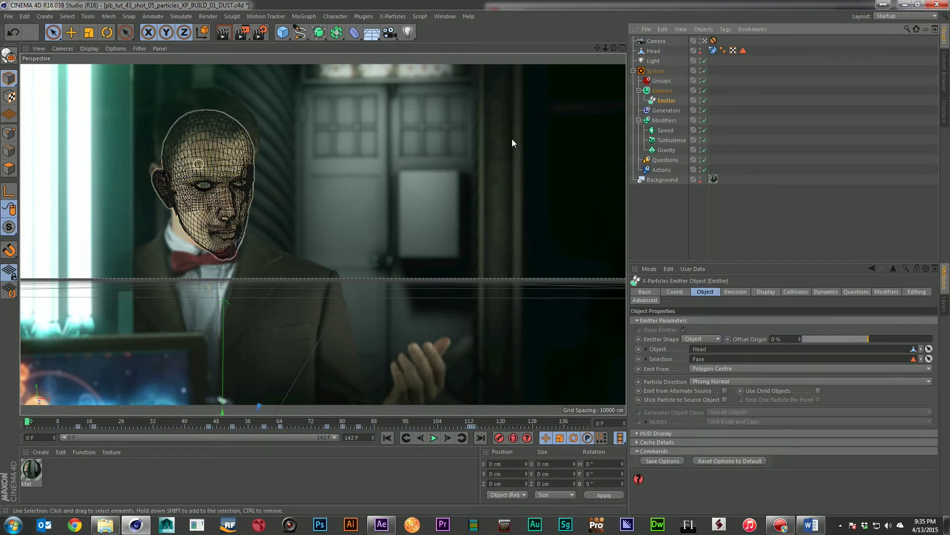
{"action": "left_click", "coordinate": [674, 214]}
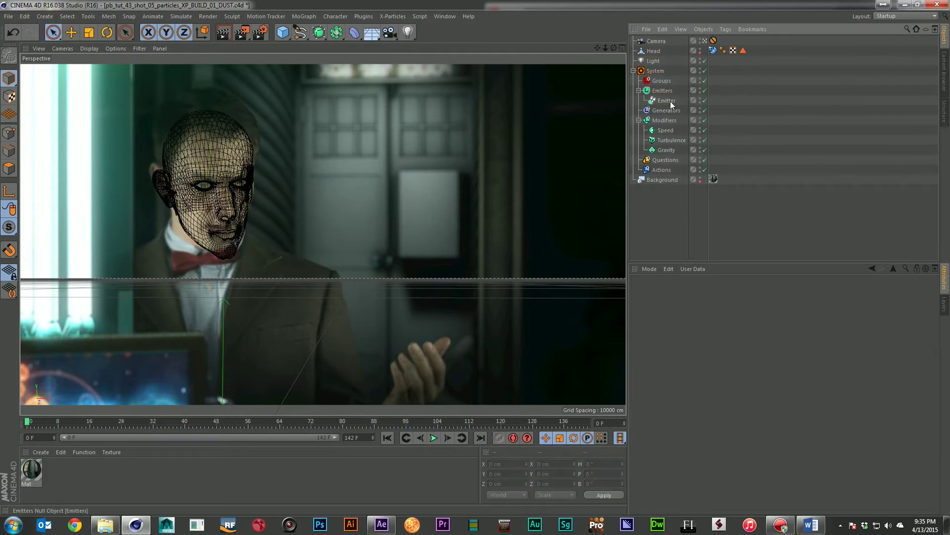
Look through the Krakatoa objects available among the plugins, and leave the list without adding any
{"action": "left_click", "coordinate": [394, 16]}
{"action": "mouse_move", "coordinate": [364, 16]}
{"action": "mouse_move", "coordinate": [395, 45]}
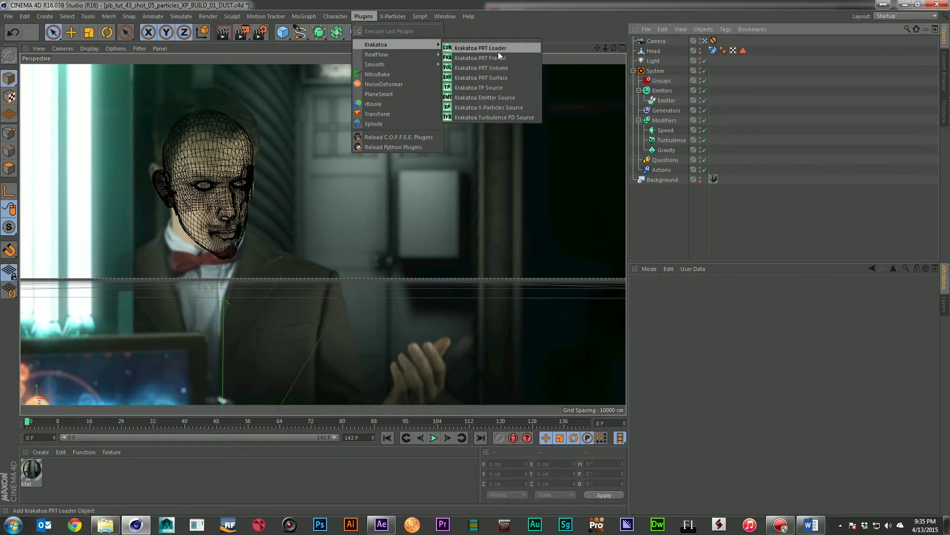
{"action": "left_click", "coordinate": [555, 5]}
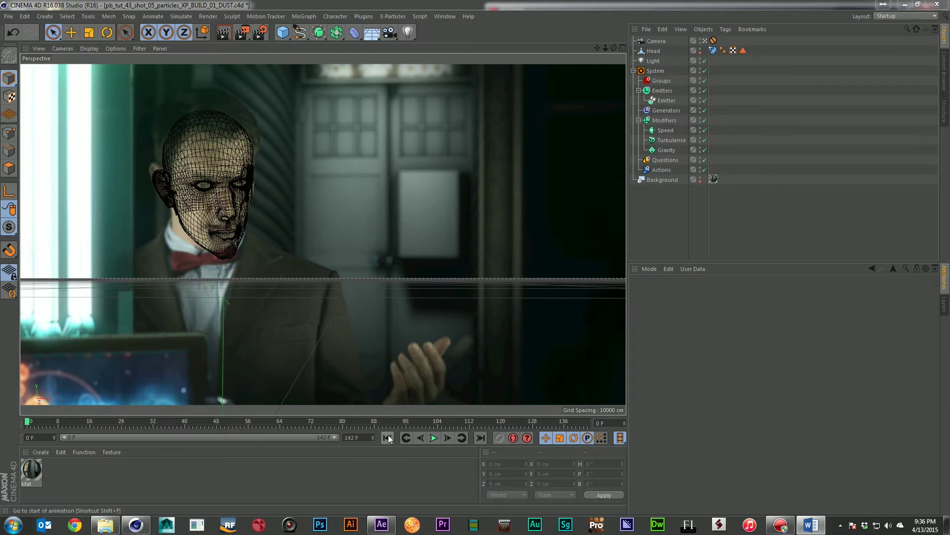
Play the particle simulation from the first frame and stop it at frame 15
{"action": "left_click", "coordinate": [433, 438]}
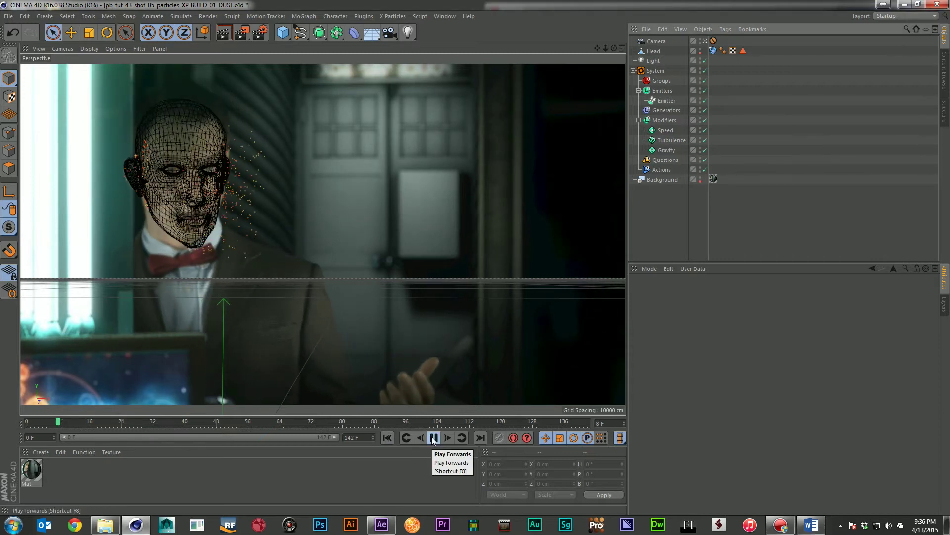
{"action": "left_click", "coordinate": [433, 437]}
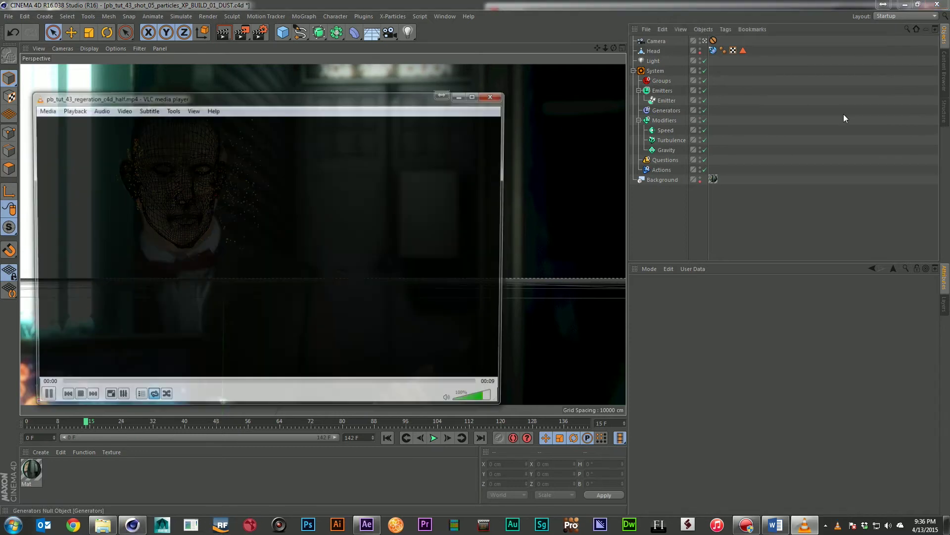
Replay the finished regeneration clip in VLC from its start, pause it, and move the player aside
{"action": "left_click_drag", "start_coordinate": [336, 98], "coordinate": [601, 105]}
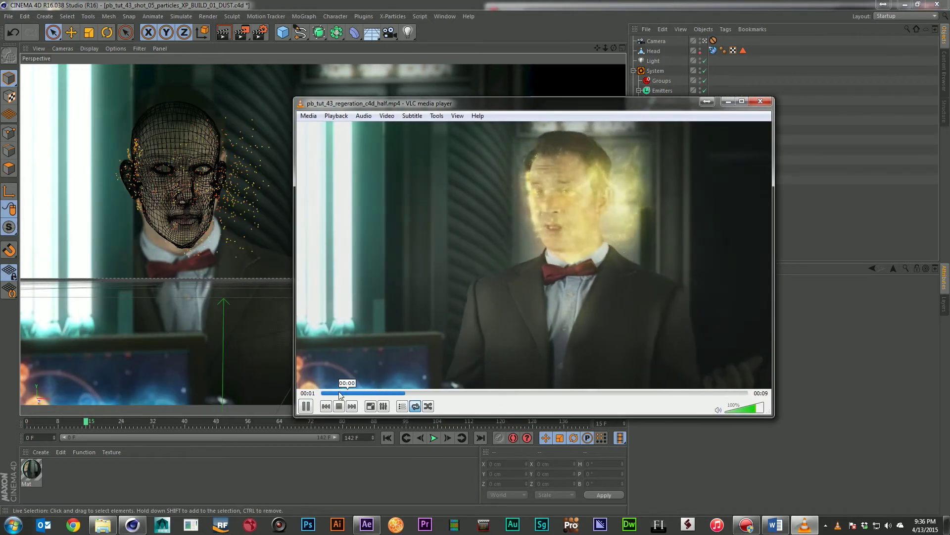
{"action": "left_click", "coordinate": [306, 405]}
{"action": "left_click_drag", "start_coordinate": [357, 394], "coordinate": [312, 393]}
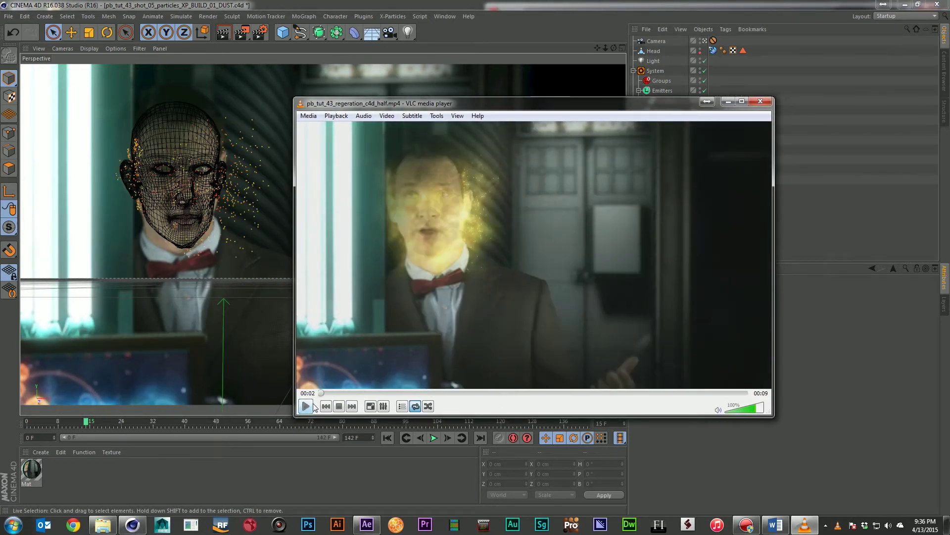
{"action": "left_click", "coordinate": [306, 406]}
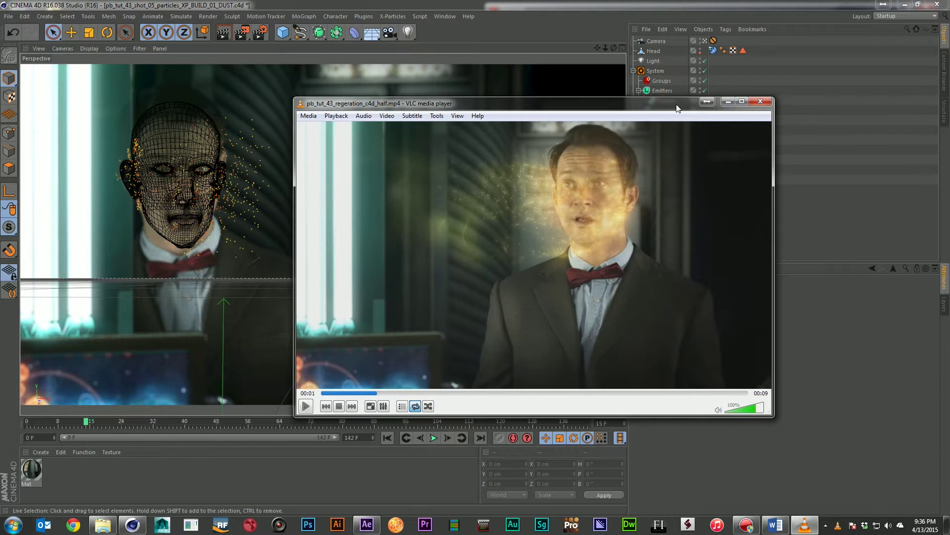
{"action": "left_click_drag", "start_coordinate": [678, 109], "coordinate": [949, 143]}
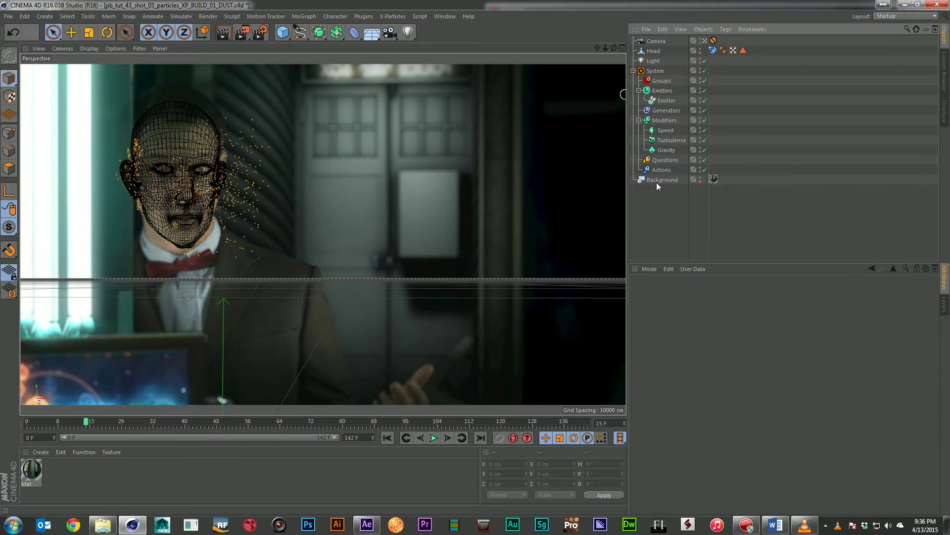
Replay the particle simulation from the first frame, stop it, and return to the start
{"action": "left_click", "coordinate": [387, 437]}
{"action": "left_click", "coordinate": [438, 439]}
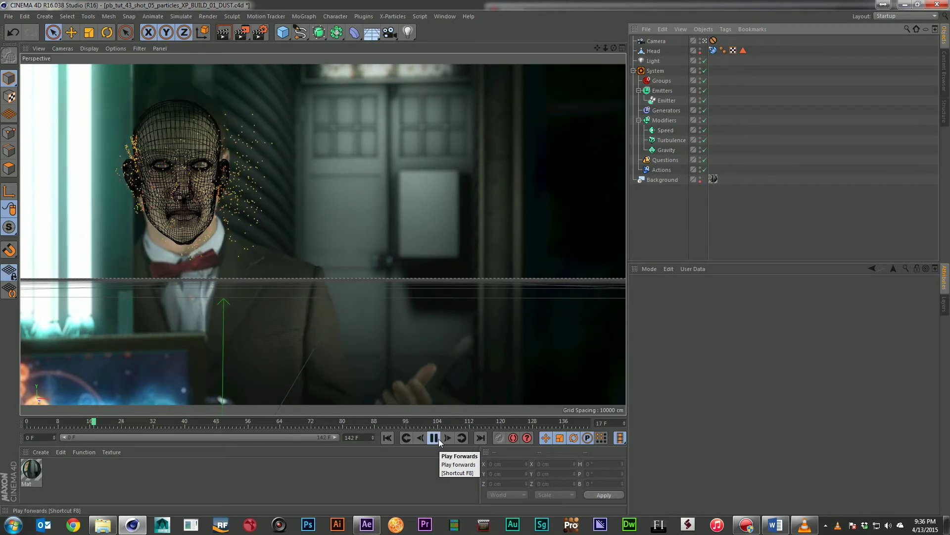
{"action": "left_click", "coordinate": [439, 440]}
{"action": "left_click", "coordinate": [387, 438]}
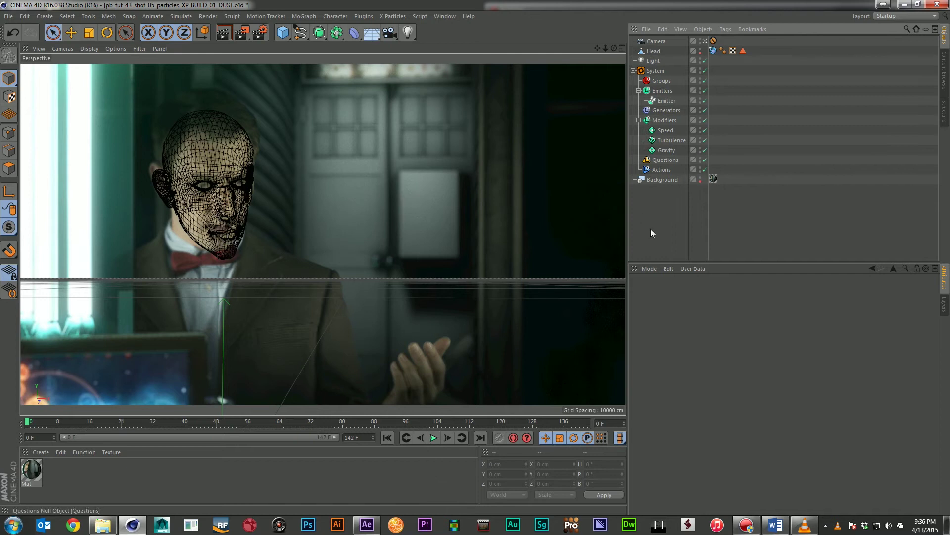
Play the particle simulation in stages from the first frame, pausing at frames 33, 41 and 52
{"action": "left_click", "coordinate": [433, 438]}
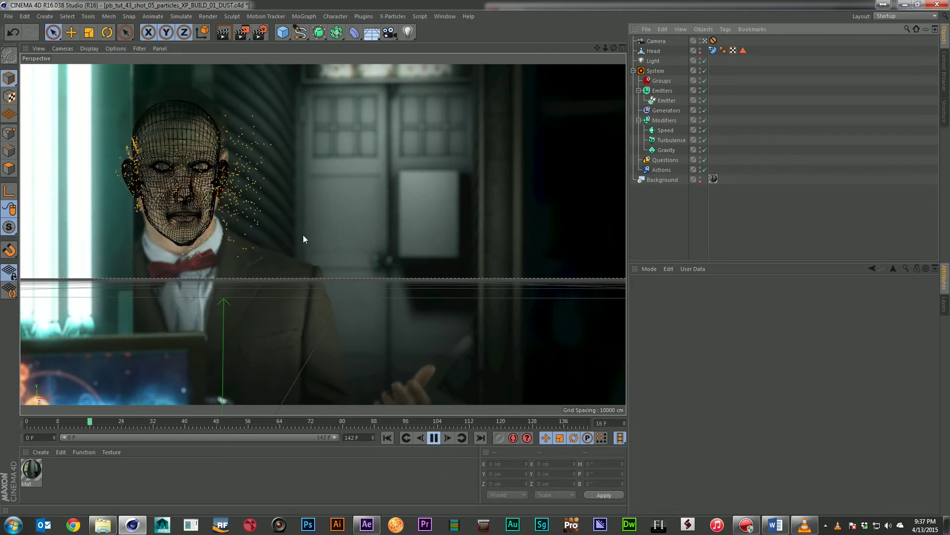
{"action": "left_click", "coordinate": [436, 437]}
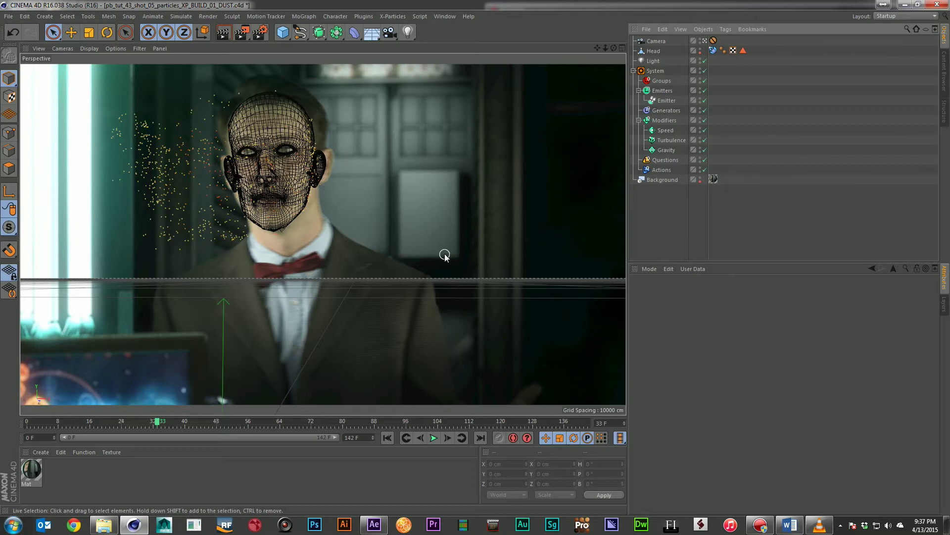
{"action": "left_click", "coordinate": [433, 438]}
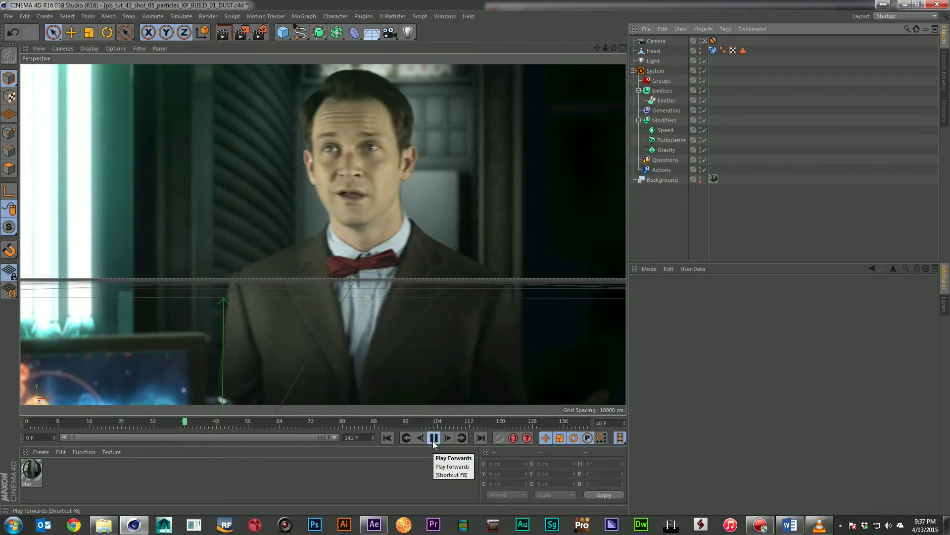
{"action": "left_click", "coordinate": [433, 438]}
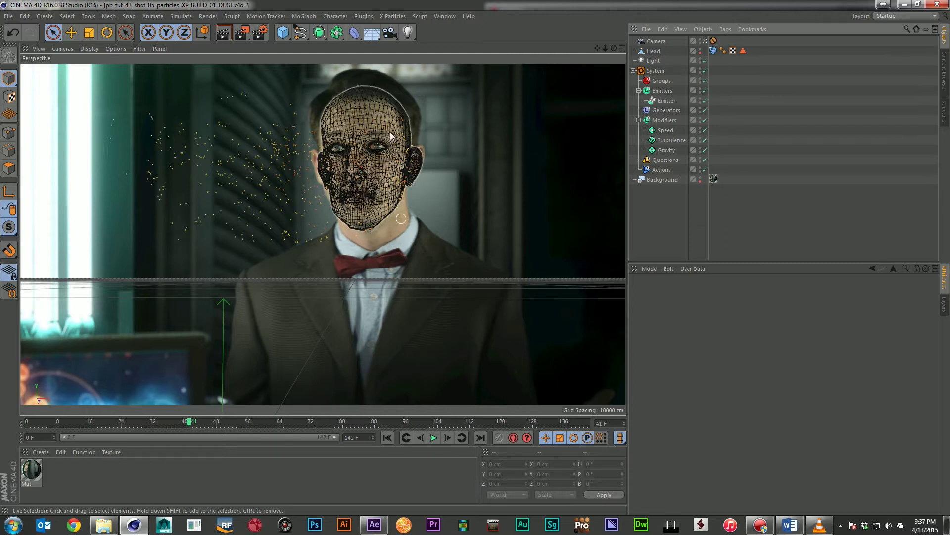
{"action": "left_click", "coordinate": [435, 438]}
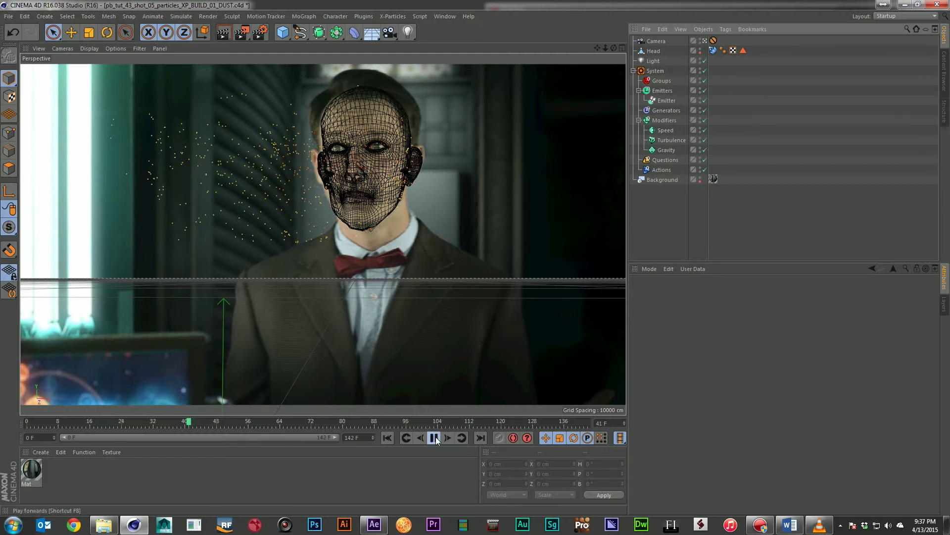
{"action": "left_click", "coordinate": [434, 437]}
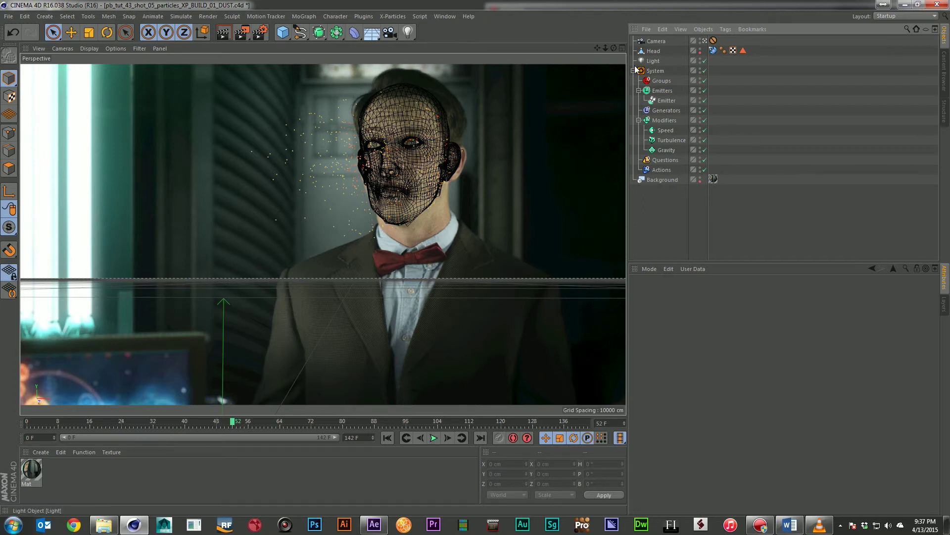
Add a Krakatoa X-Particles Source linked to the selected Emitter, and delete it again
{"action": "left_click", "coordinate": [667, 102]}
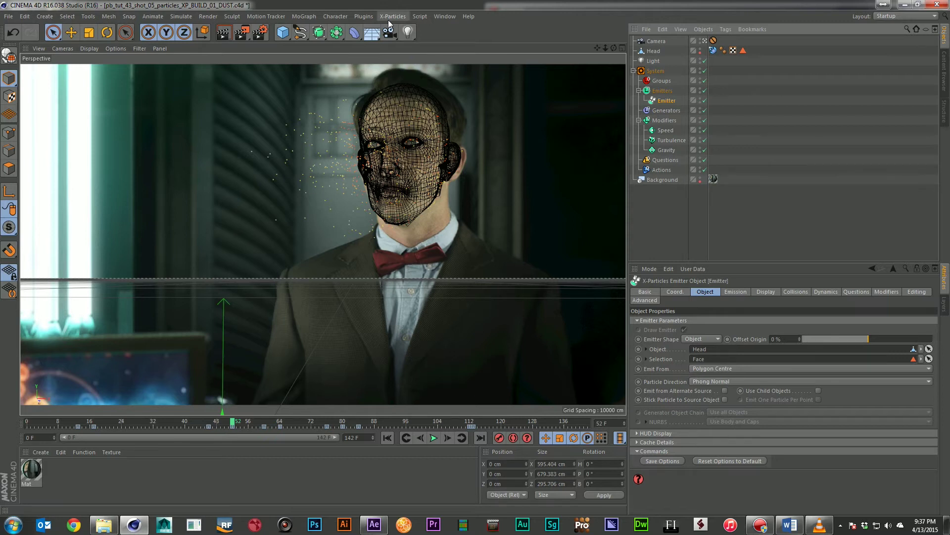
{"action": "left_click", "coordinate": [358, 17]}
{"action": "mouse_move", "coordinate": [385, 45]}
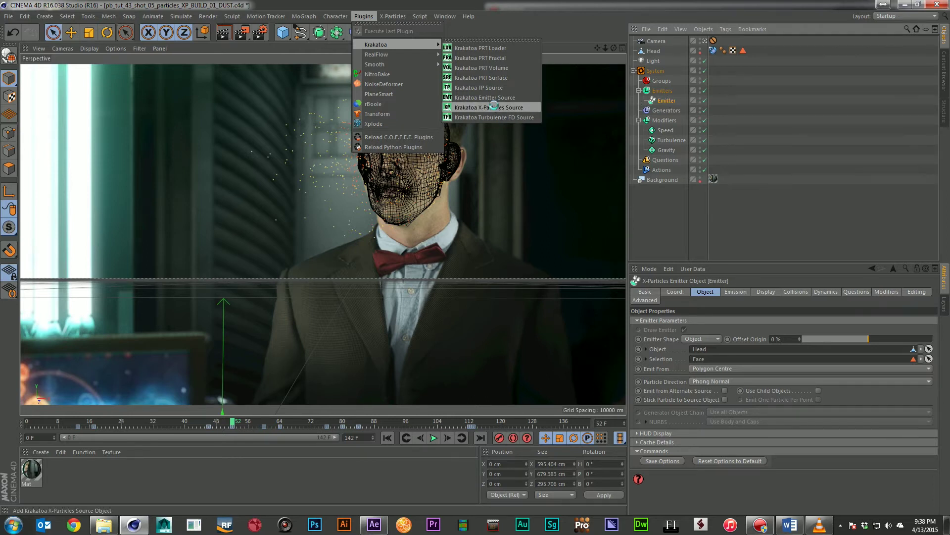
{"action": "left_click", "coordinate": [494, 107]}
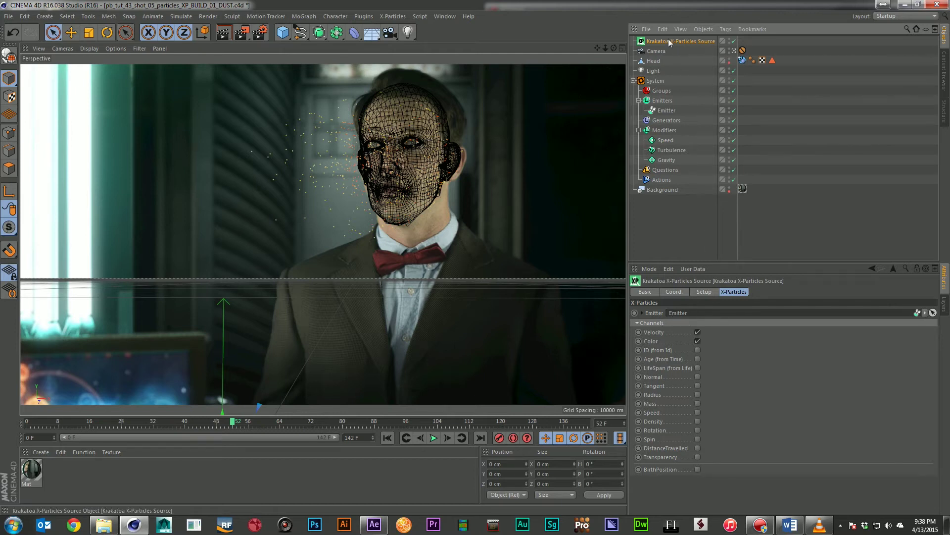
{"action": "key", "text": "Delete"}
Add a Krakatoa X-Particles Source, assign the Emitter to it, and place it between Light and System in the object hierarchy
{"action": "left_click", "coordinate": [350, 18]}
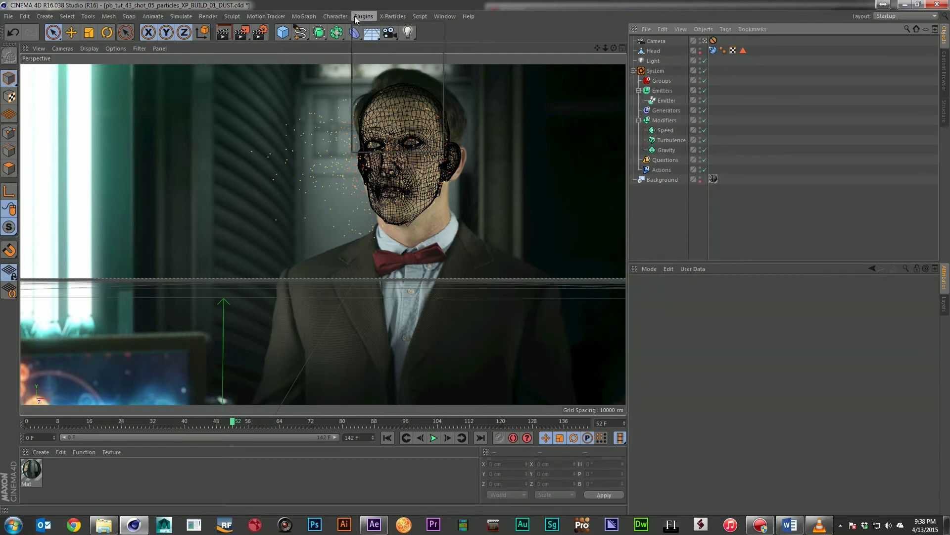
{"action": "left_click", "coordinate": [500, 106]}
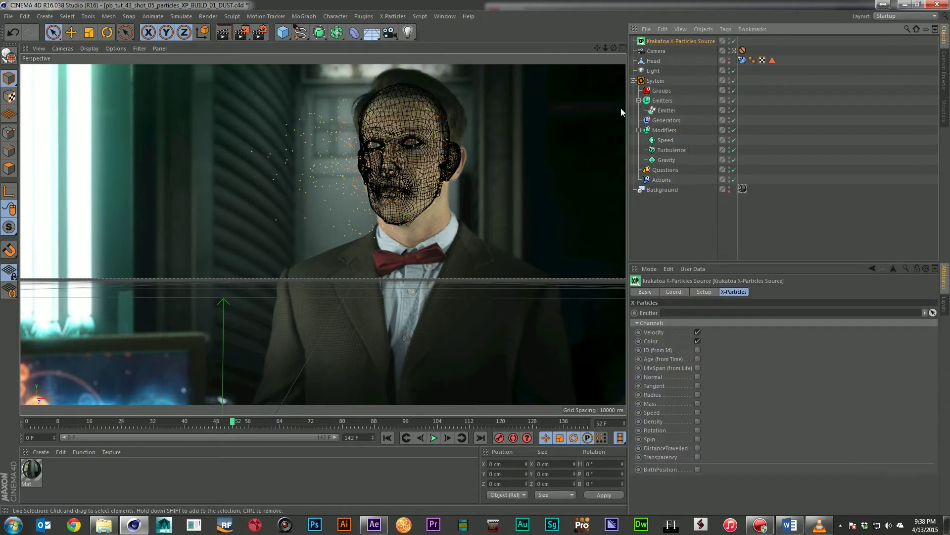
{"action": "left_click_drag", "start_coordinate": [666, 110], "coordinate": [711, 314]}
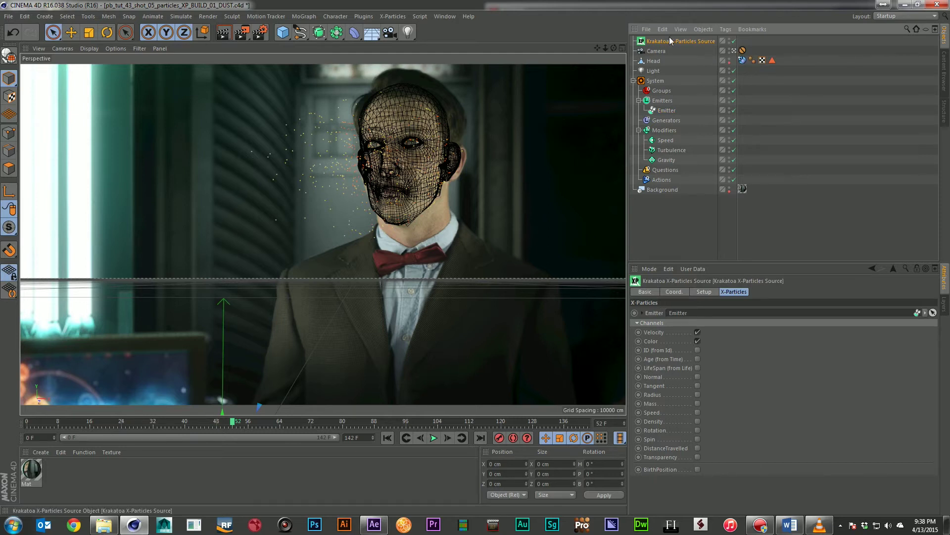
{"action": "left_click_drag", "start_coordinate": [662, 75], "coordinate": [666, 77]}
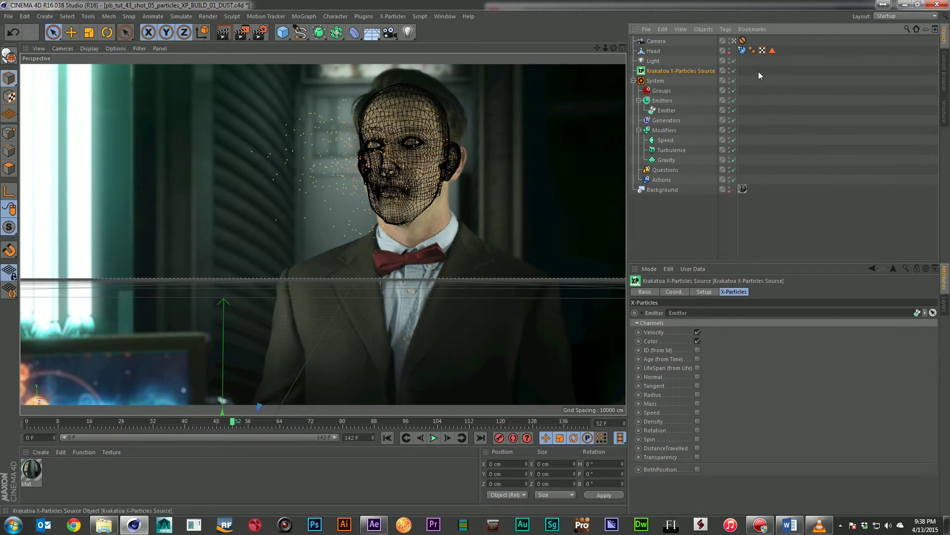
Inspect the Light's general settings, and clear the selection
{"action": "left_click", "coordinate": [677, 60]}
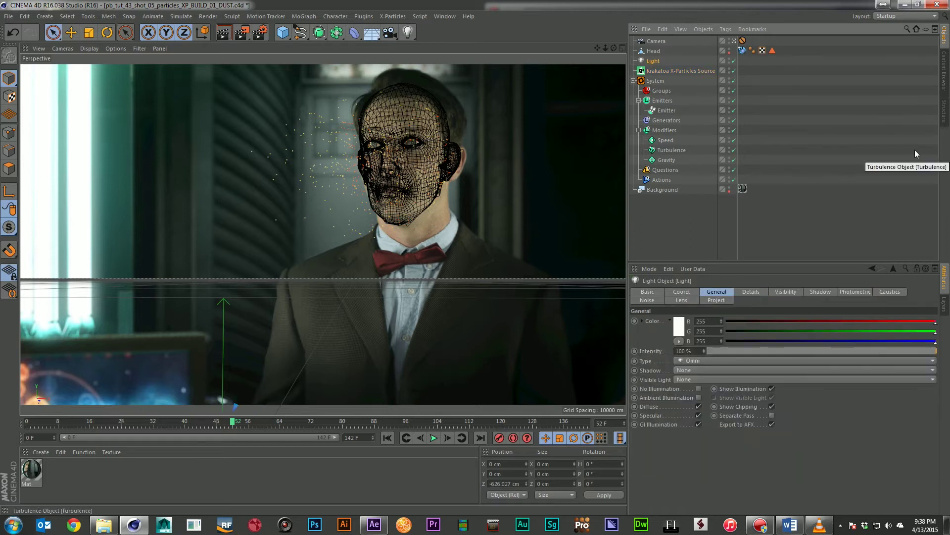
{"action": "left_click", "coordinate": [808, 111]}
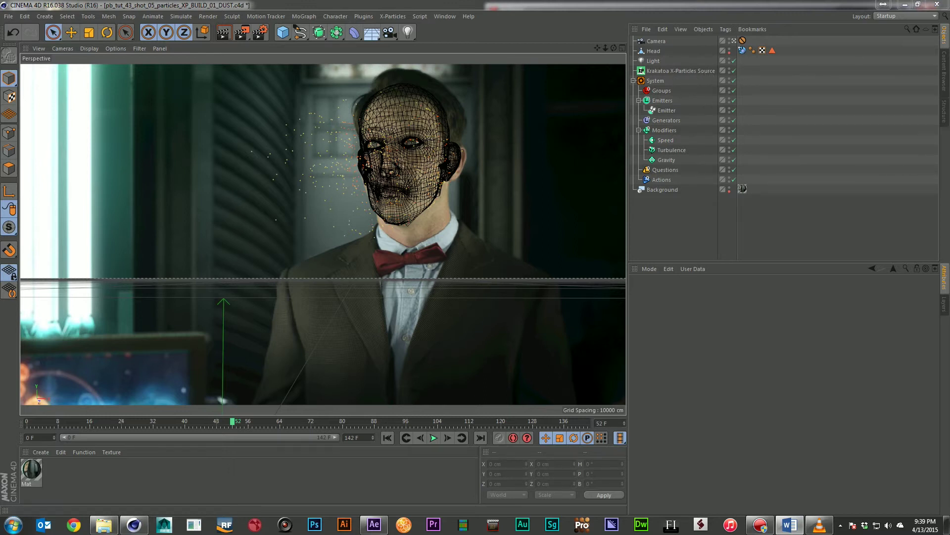
Disable motion blur in the Krakatoa render options, turn off saving of the render, and view the Shader settings
{"action": "key", "text": "ctrl+b"}
{"action": "left_click_drag", "start_coordinate": [694, 144], "coordinate": [592, 164]}
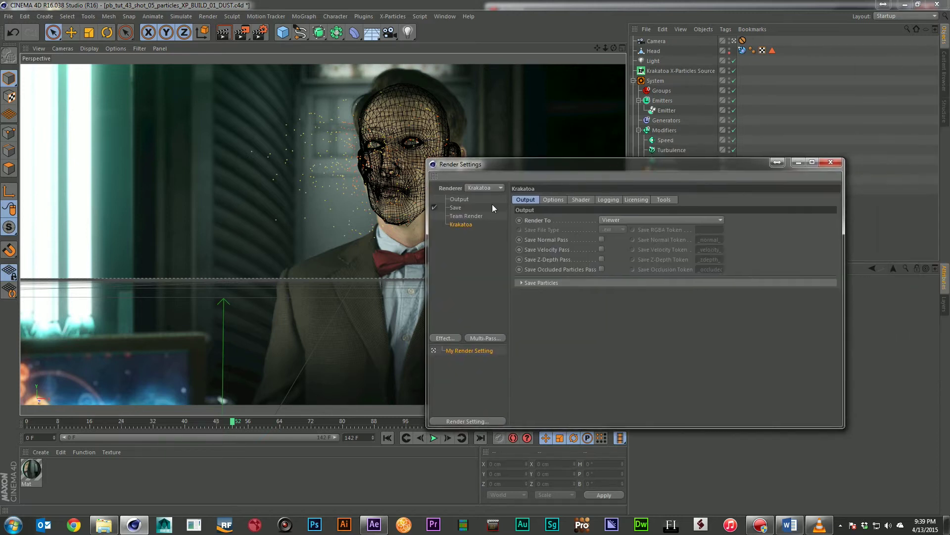
{"action": "left_click", "coordinate": [549, 199]}
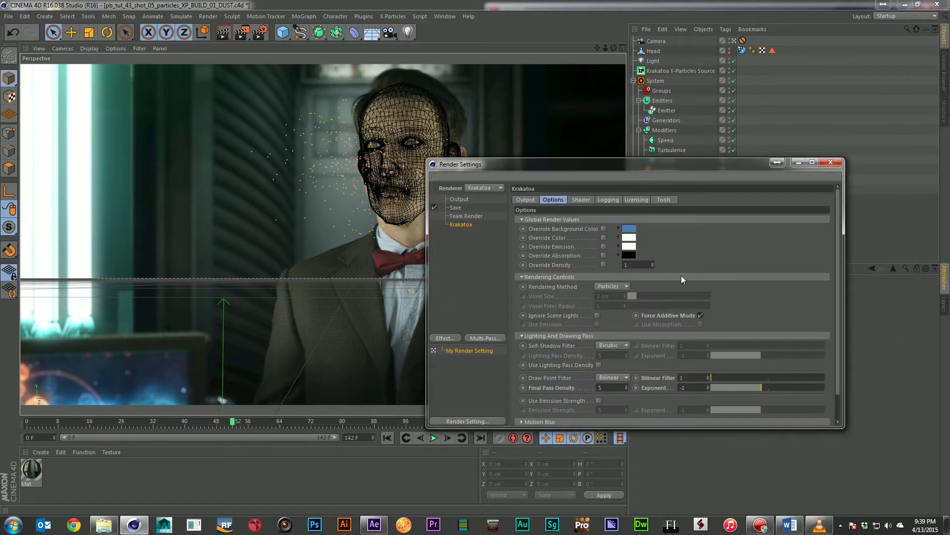
{"action": "scroll", "coordinate": [681, 279], "scroll_direction": "down", "scroll_amount": 1}
{"action": "left_click", "coordinate": [591, 393]}
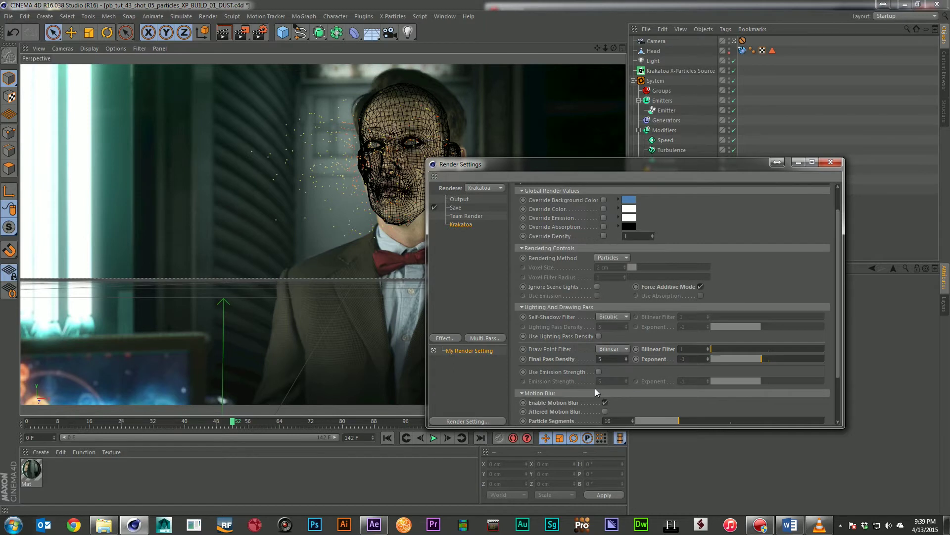
{"action": "scroll", "coordinate": [596, 387], "scroll_direction": "down", "scroll_amount": 2}
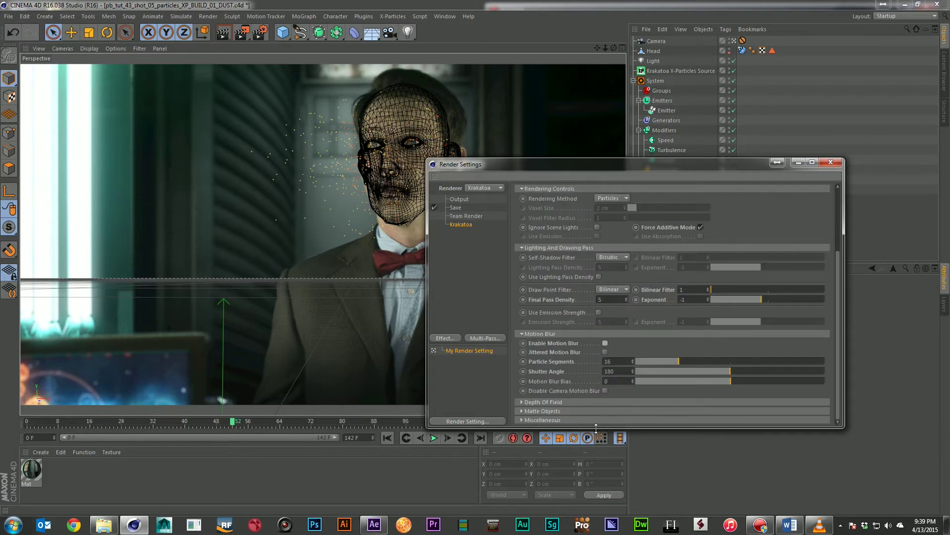
{"action": "left_click_drag", "start_coordinate": [596, 427], "coordinate": [596, 491]}
{"action": "scroll", "coordinate": [584, 330], "scroll_direction": "up", "scroll_amount": 5}
{"action": "left_click", "coordinate": [570, 200]}
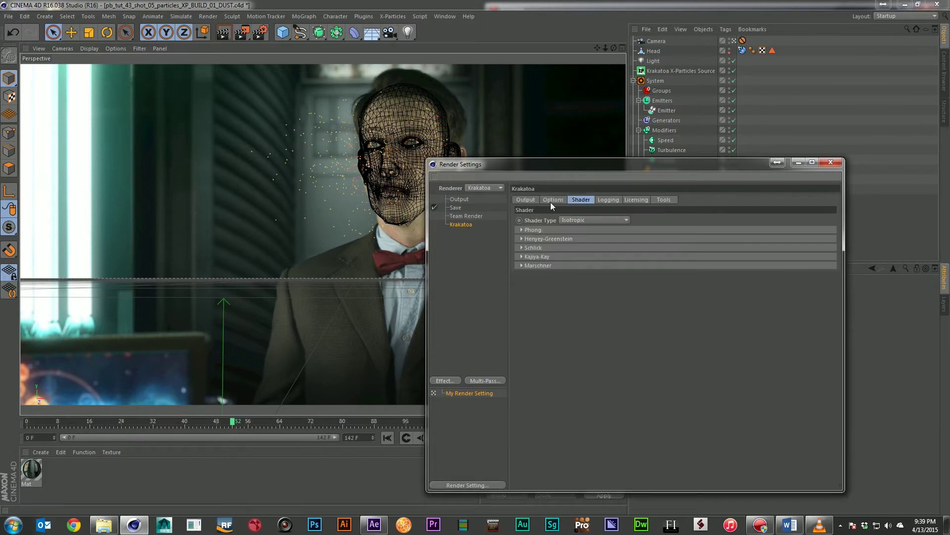
{"action": "left_click_drag", "start_coordinate": [524, 162], "coordinate": [949, 162]}
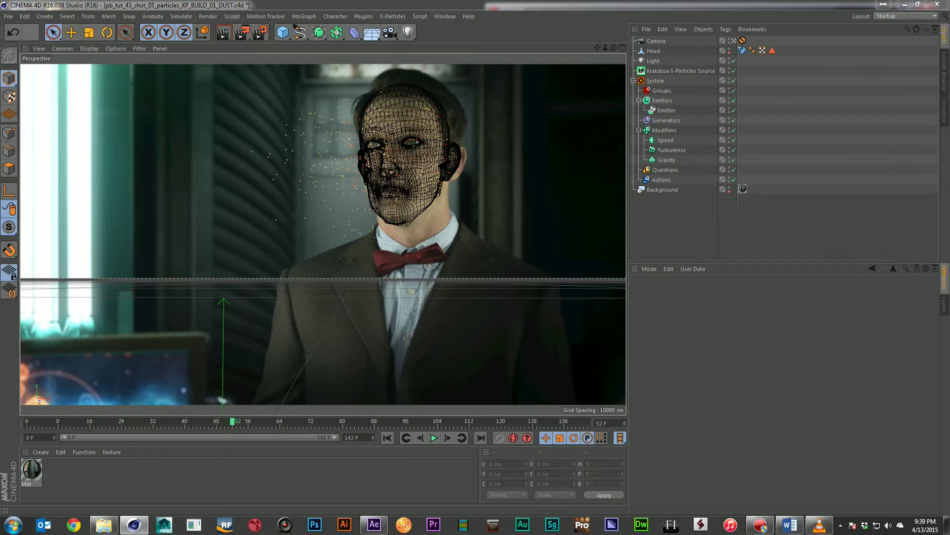
Render the current frame to the Picture Viewer, inspect the particles at 100% zoom against the viewport, and close the viewer
{"action": "left_click", "coordinate": [243, 34]}
{"action": "left_click_drag", "start_coordinate": [512, 161], "coordinate": [549, 177]}
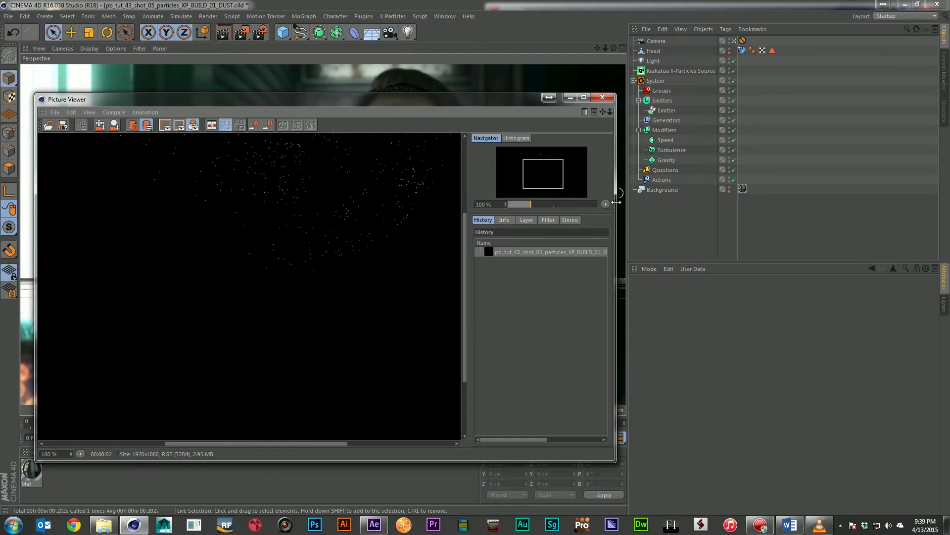
{"action": "left_click", "coordinate": [607, 204]}
{"action": "left_click", "coordinate": [628, 272]}
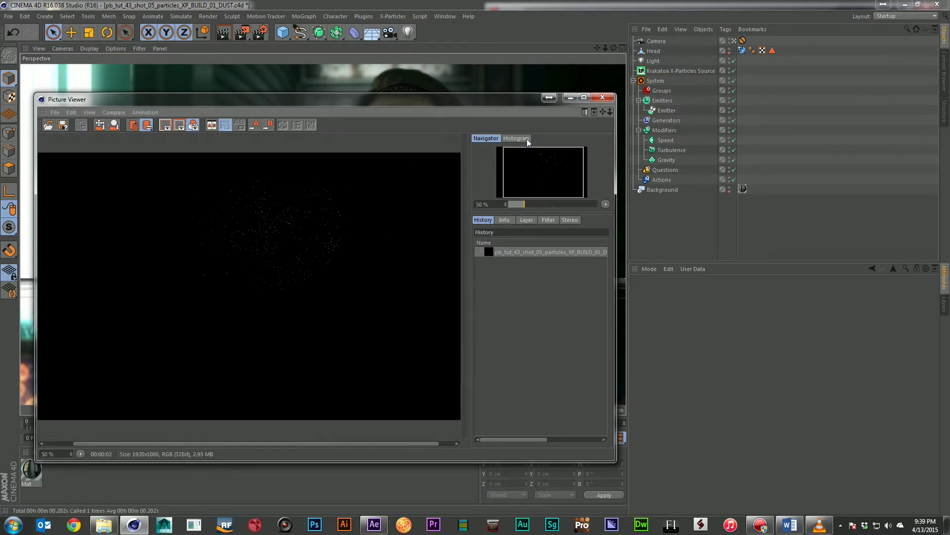
{"action": "left_click_drag", "start_coordinate": [526, 97], "coordinate": [586, 88]}
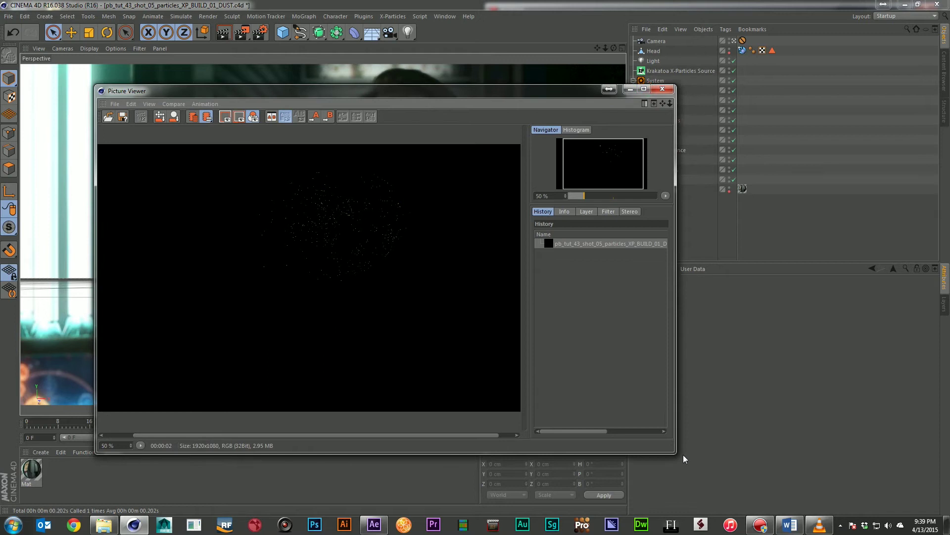
{"action": "left_click_drag", "start_coordinate": [678, 455], "coordinate": [860, 481]}
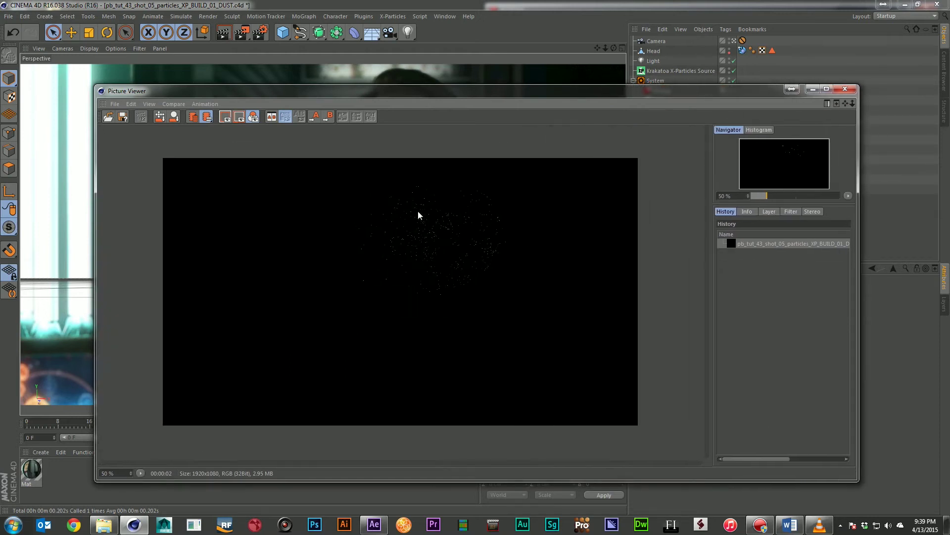
{"action": "left_click", "coordinate": [848, 196]}
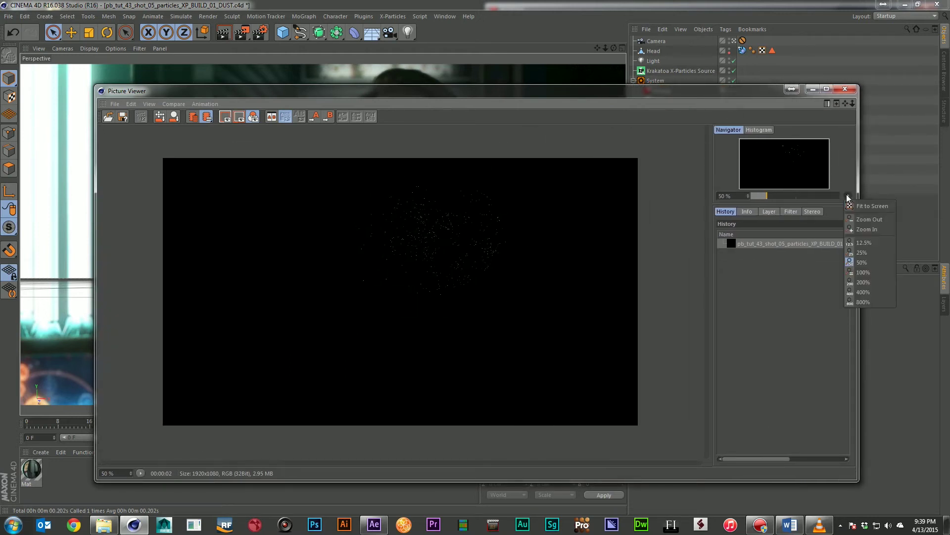
{"action": "left_click", "coordinate": [871, 261]}
{"action": "left_click_drag", "start_coordinate": [791, 165], "coordinate": [794, 157]}
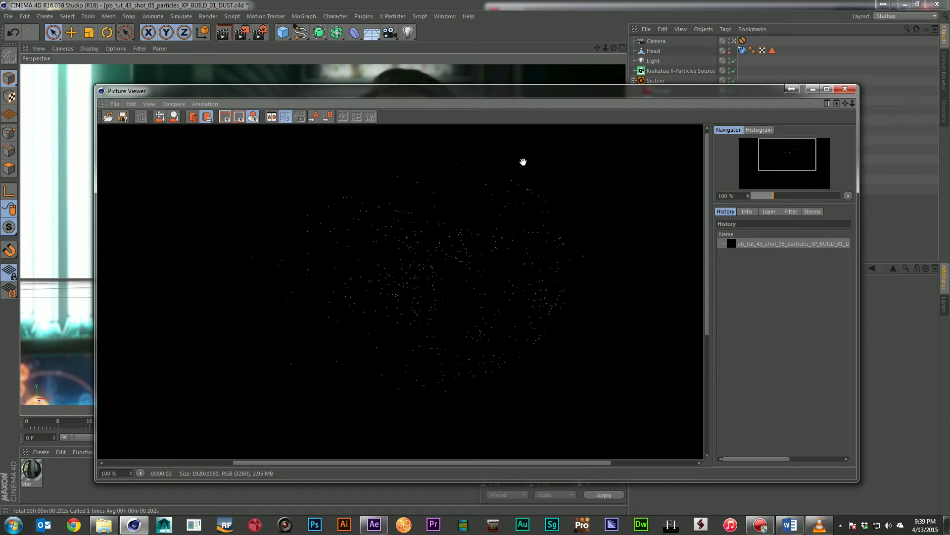
{"action": "left_click_drag", "start_coordinate": [544, 91], "coordinate": [529, 184]}
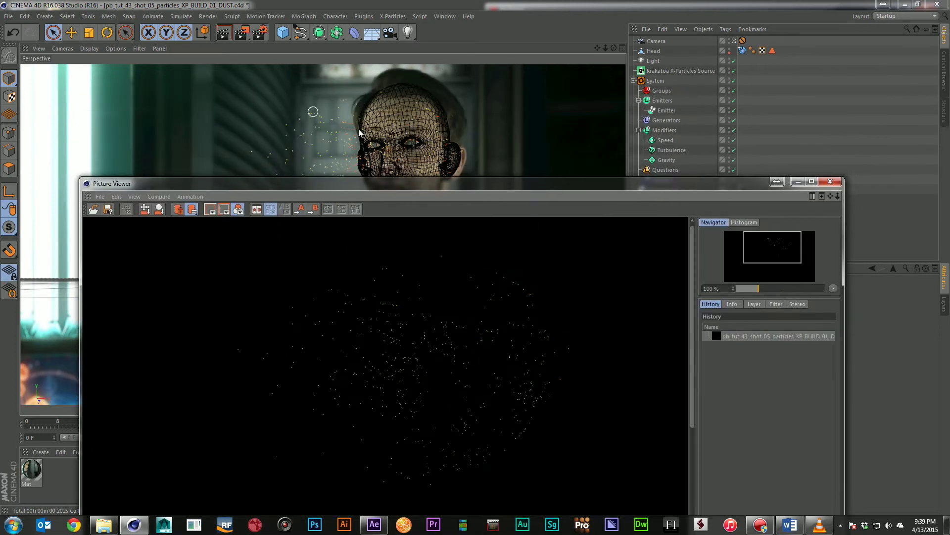
{"action": "left_click_drag", "start_coordinate": [449, 184], "coordinate": [455, 97]}
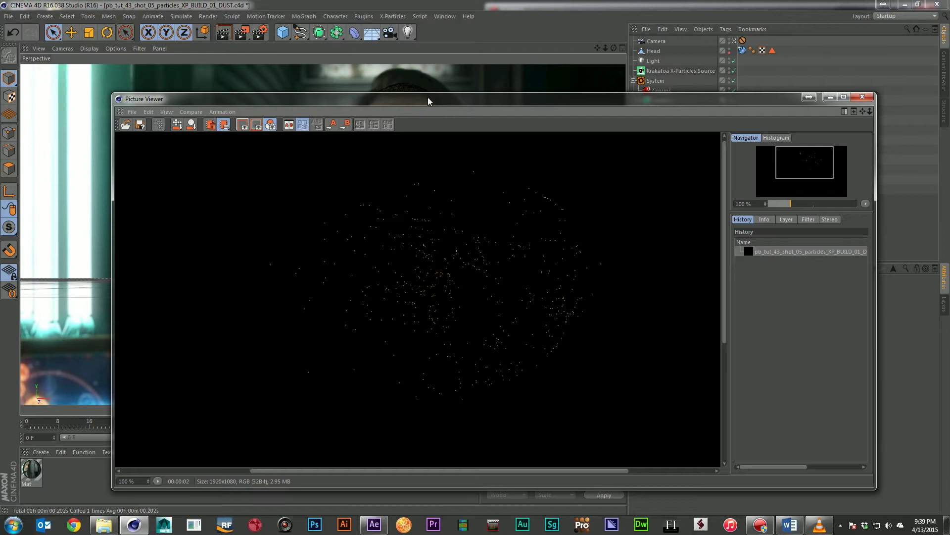
{"action": "left_click_drag", "start_coordinate": [428, 97], "coordinate": [949, 56]}
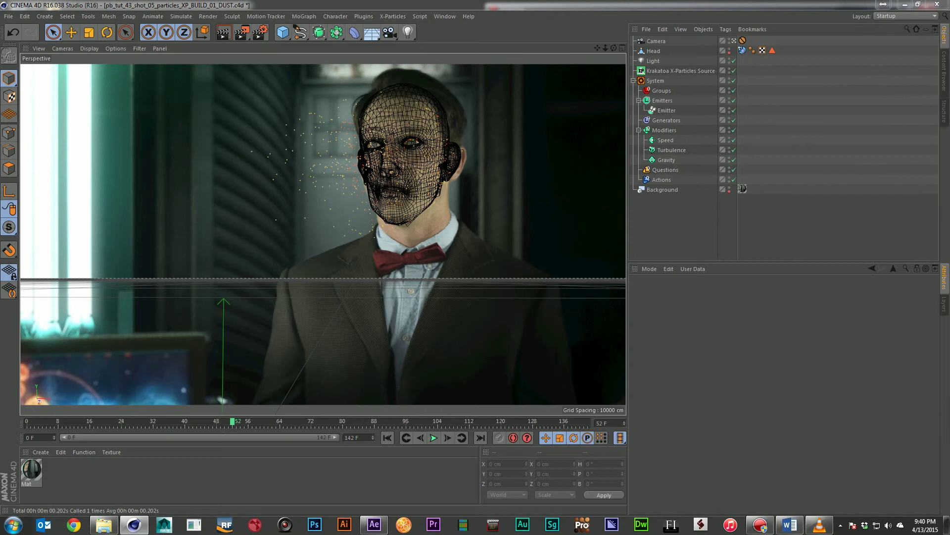
Enable motion blur in the Krakatoa render options and render the frame to the Picture Viewer
{"action": "key", "text": "ctrl+b"}
{"action": "left_click_drag", "start_coordinate": [572, 189], "coordinate": [264, 153]}
{"action": "left_click", "coordinate": [272, 213]}
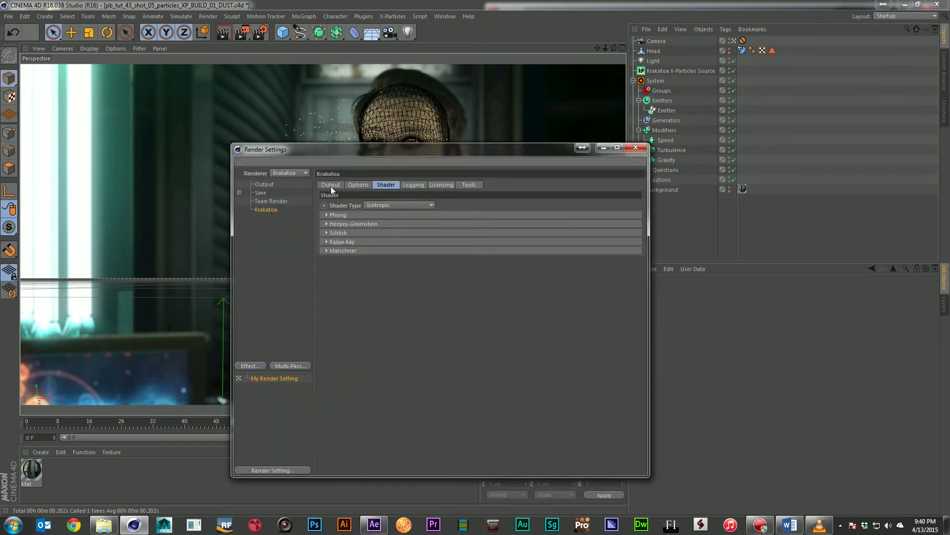
{"action": "left_click", "coordinate": [364, 185]}
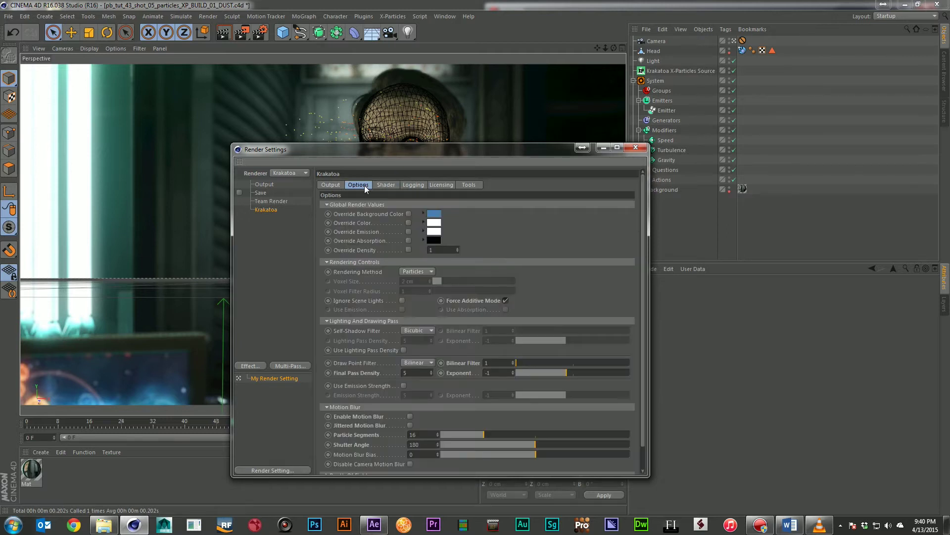
{"action": "scroll", "coordinate": [553, 266], "scroll_direction": "down", "scroll_amount": 1}
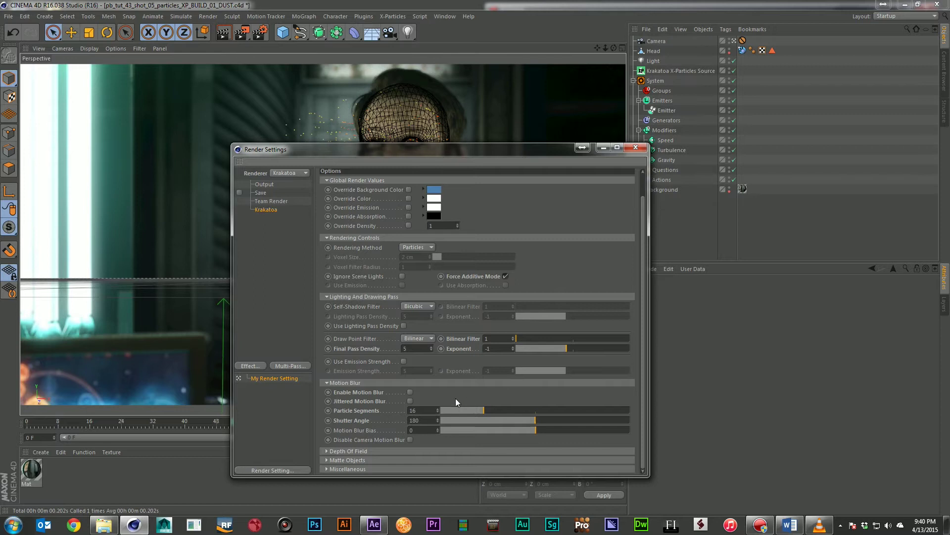
{"action": "left_click", "coordinate": [426, 411]}
{"action": "double_click", "coordinate": [412, 410]}
{"action": "left_click", "coordinate": [636, 147]}
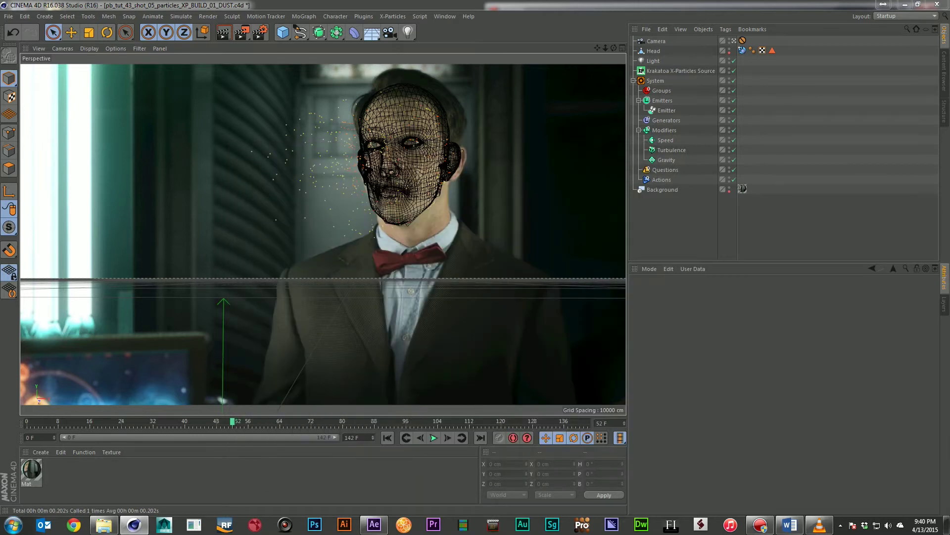
{"action": "left_click", "coordinate": [244, 32]}
{"action": "left_click", "coordinate": [245, 34]}
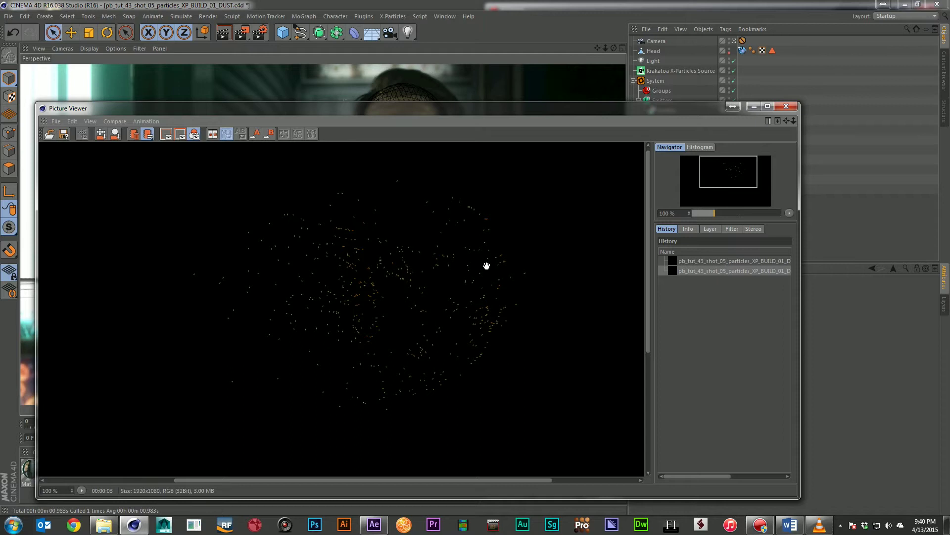
Compare the renders with and without motion blur by switching between the two entries in the Picture Viewer history
{"action": "left_click", "coordinate": [698, 261]}
{"action": "left_click", "coordinate": [707, 271]}
{"action": "left_click", "coordinate": [707, 262]}
{"action": "left_click", "coordinate": [706, 272]}
{"action": "left_click", "coordinate": [707, 263]}
{"action": "left_click", "coordinate": [708, 272]}
{"action": "left_click", "coordinate": [708, 262]}
{"action": "left_click", "coordinate": [708, 270]}
{"action": "left_click", "coordinate": [717, 262]}
{"action": "left_click", "coordinate": [725, 271]}
Set the Krakatoa Final Pass Density to 10, render the frame, and compare it with the previous render
{"action": "left_click_drag", "start_coordinate": [949, 212], "coordinate": [740, 145]}
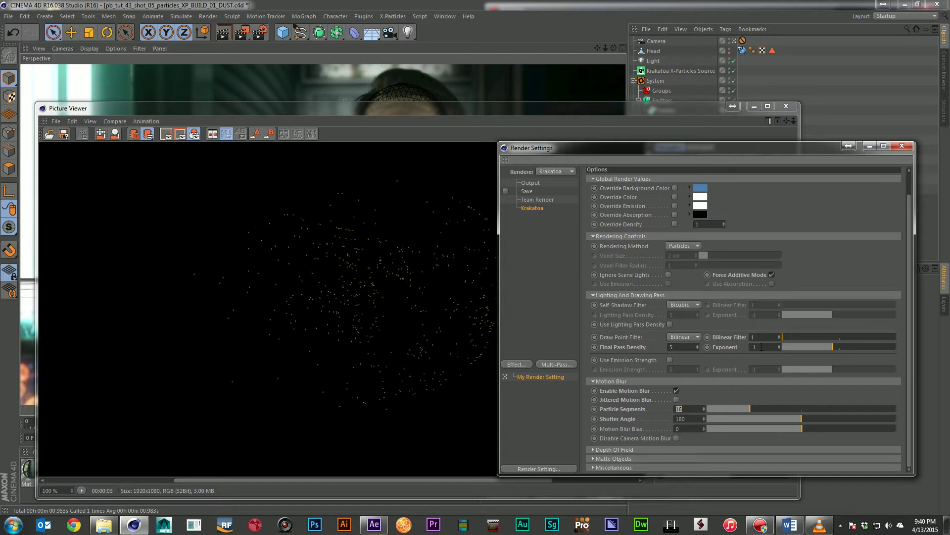
{"action": "left_click", "coordinate": [680, 347]}
{"action": "type", "text": "10"}
{"action": "left_click", "coordinate": [242, 33]}
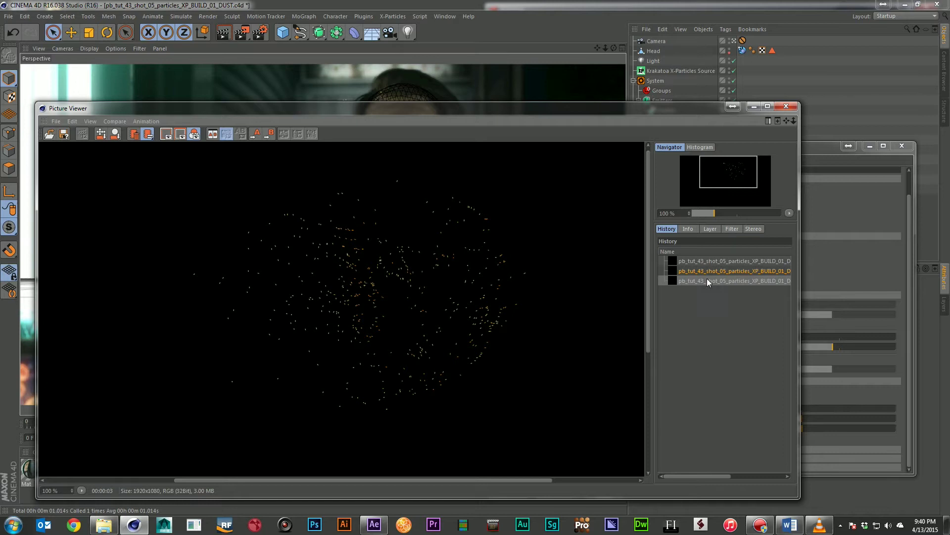
{"action": "left_click", "coordinate": [713, 280]}
{"action": "left_click", "coordinate": [711, 270]}
{"action": "left_click", "coordinate": [710, 281]}
Set the Final Pass Density to 5 and the Bilinear Filter to 5, and render the frame
{"action": "left_click", "coordinate": [825, 162]}
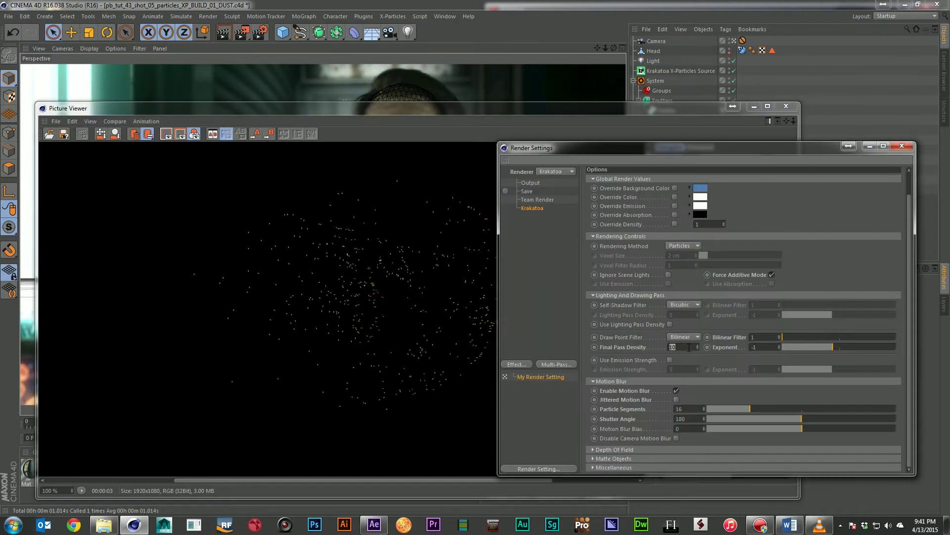
{"action": "type", "text": "5"}
{"action": "key", "text": "Return"}
{"action": "left_click", "coordinate": [758, 337]}
{"action": "type", "text": "5"}
{"action": "key", "text": "Return"}
{"action": "left_click", "coordinate": [243, 31]}
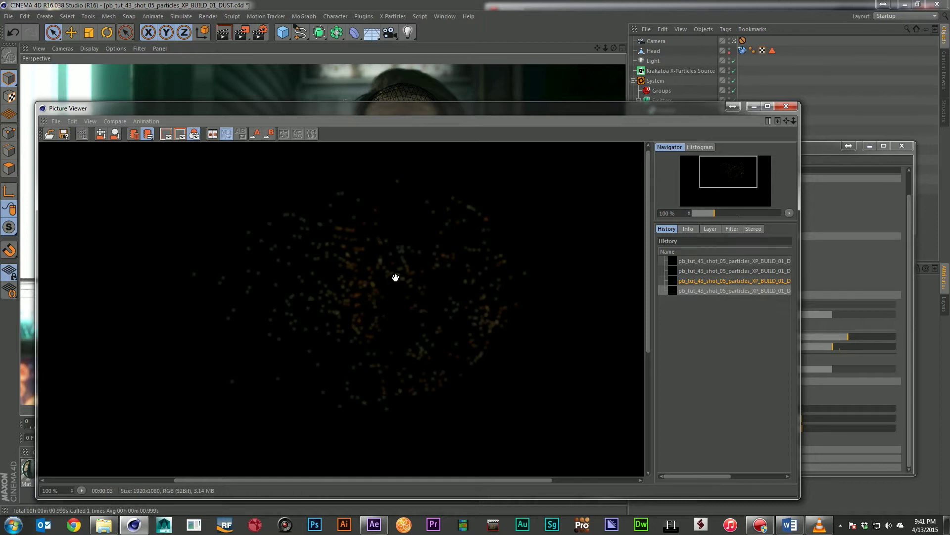
Set the Bilinear Filter to 1 and the final pass Exponent to 0, render, and compare with the third render in the history
{"action": "left_click", "coordinate": [830, 147]}
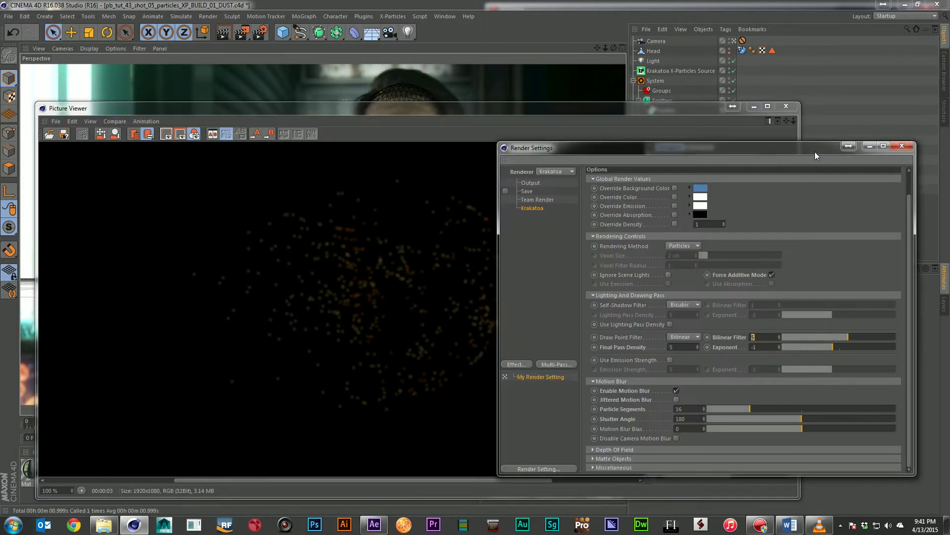
{"action": "type", "text": "1"}
{"action": "left_click", "coordinate": [751, 348]}
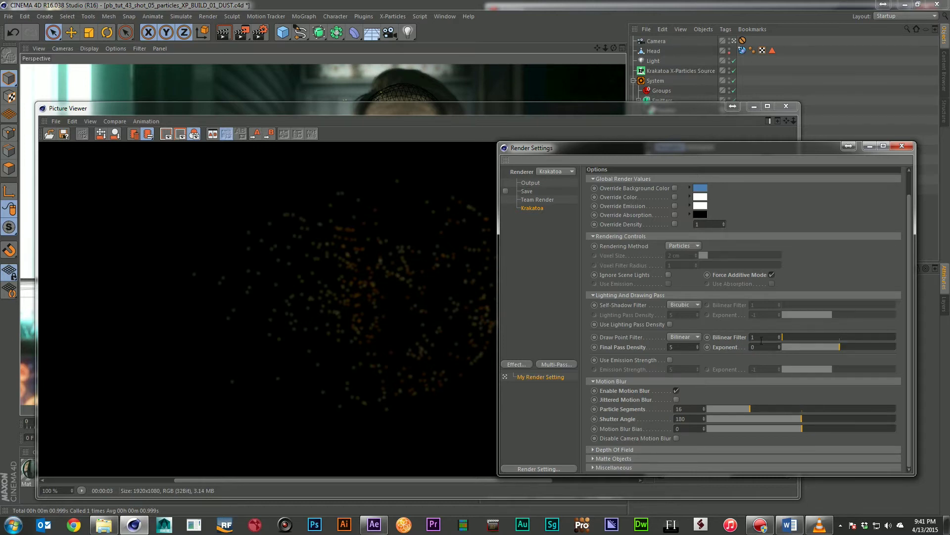
{"action": "left_click", "coordinate": [350, 198]}
{"action": "key", "text": "shift+r"}
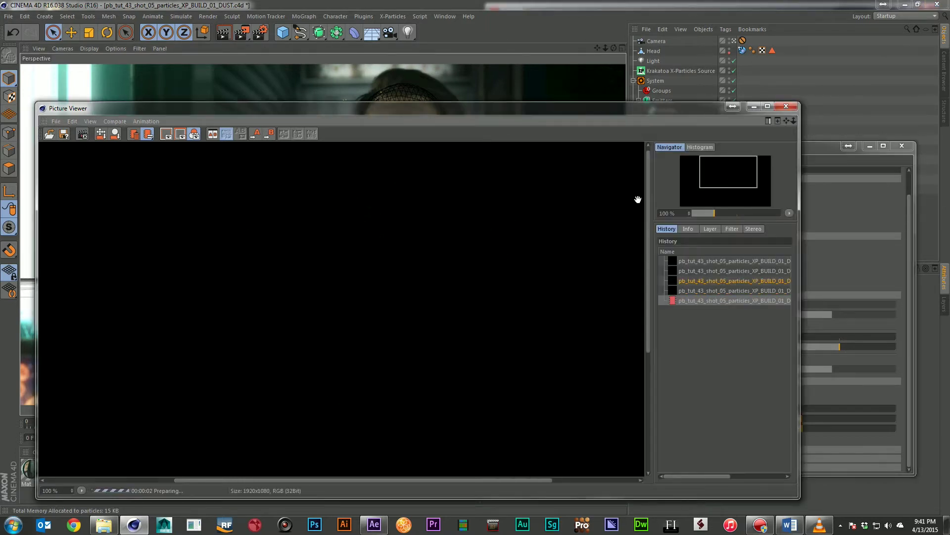
{"action": "left_click", "coordinate": [722, 281]}
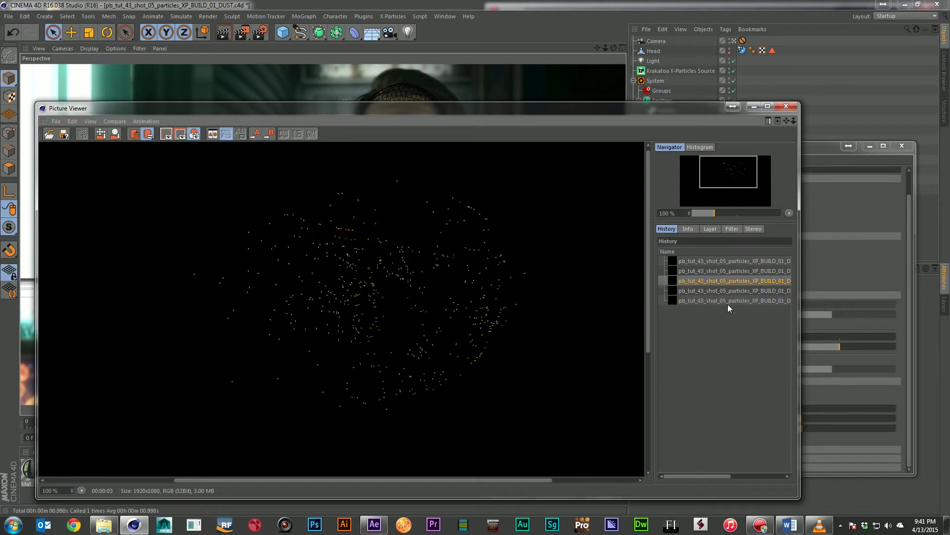
{"action": "left_click", "coordinate": [730, 301]}
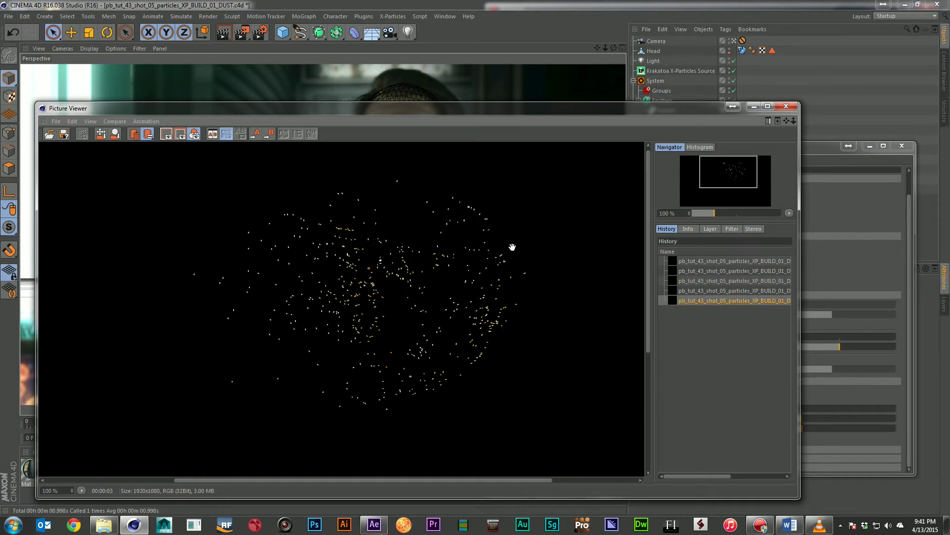
Render the frame with the final pass Exponent at -2, and render it again with the Final Pass Density at 15
{"action": "left_click", "coordinate": [825, 147]}
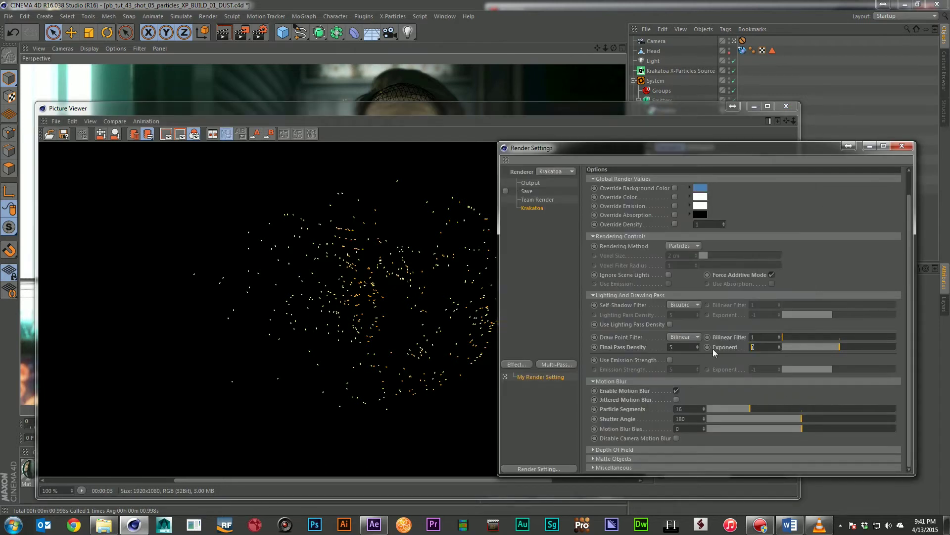
{"action": "type", "text": "-1"}
{"action": "key", "text": "Return"}
{"action": "type", "text": "2"}
{"action": "key", "text": "Return"}
{"action": "left_click", "coordinate": [279, 104]}
{"action": "left_click", "coordinate": [243, 33]}
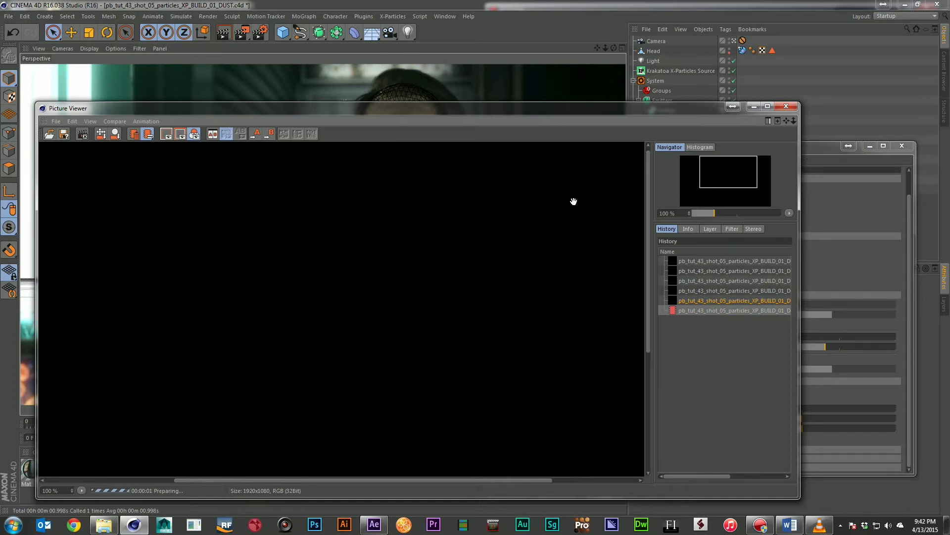
{"action": "key", "text": "ctrl+b"}
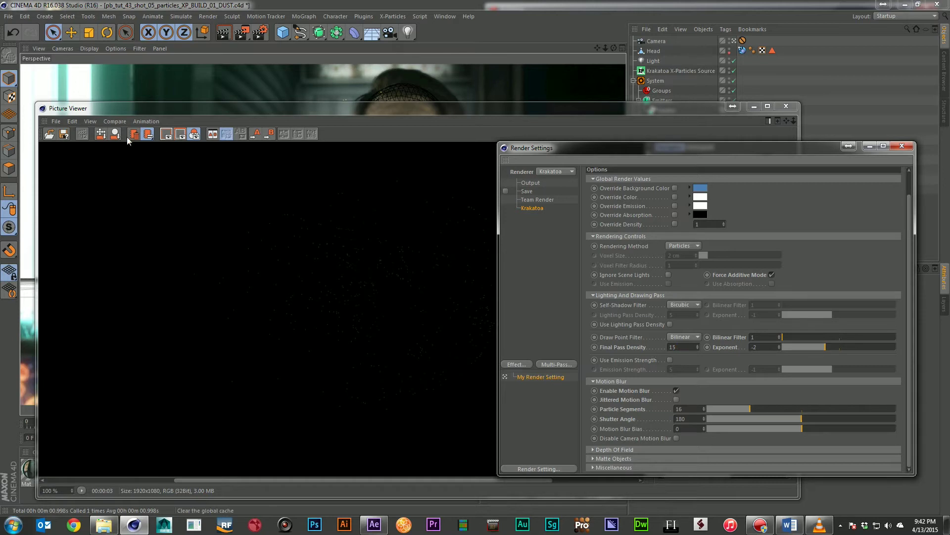
{"action": "left_click", "coordinate": [240, 33]}
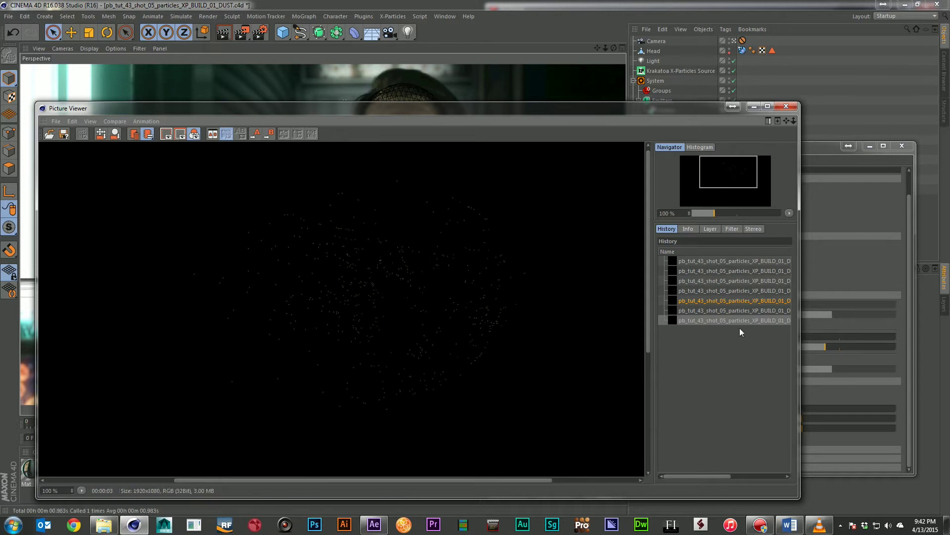
Set the Final Pass Density to 5 with Exponent -1, and change the Draw Point Filter to Nearest
{"action": "left_click", "coordinate": [829, 246]}
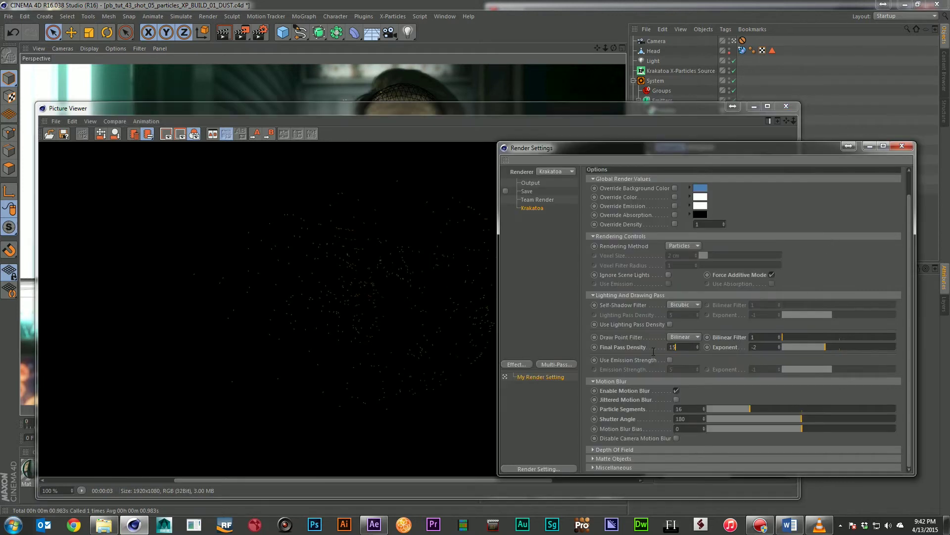
{"action": "double_click", "coordinate": [757, 349]}
{"action": "type", "text": "1"}
{"action": "left_click", "coordinate": [687, 338]}
{"action": "left_click", "coordinate": [690, 348]}
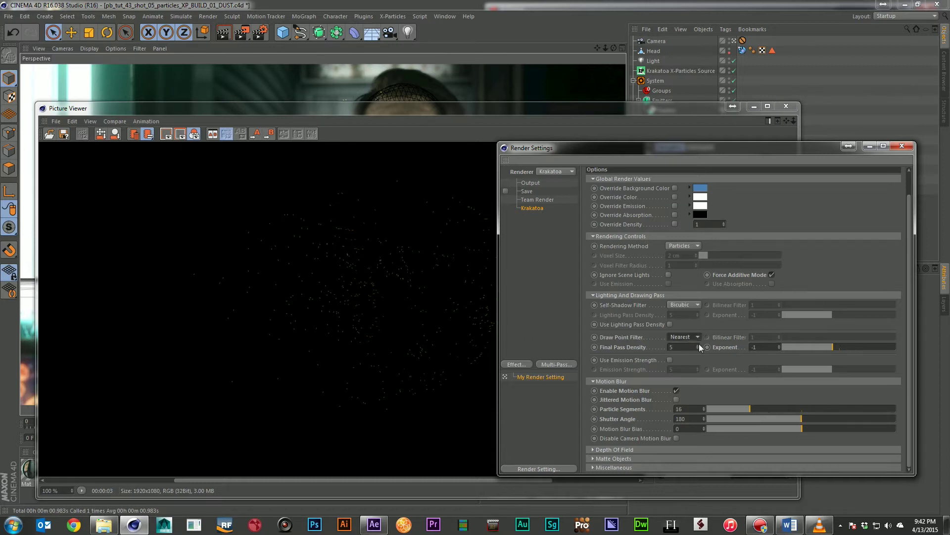
Render the frame to the Picture Viewer with the Draw Point Filter at Nearest, and return to the render settings
{"action": "left_click", "coordinate": [291, 116]}
{"action": "left_click", "coordinate": [251, 31]}
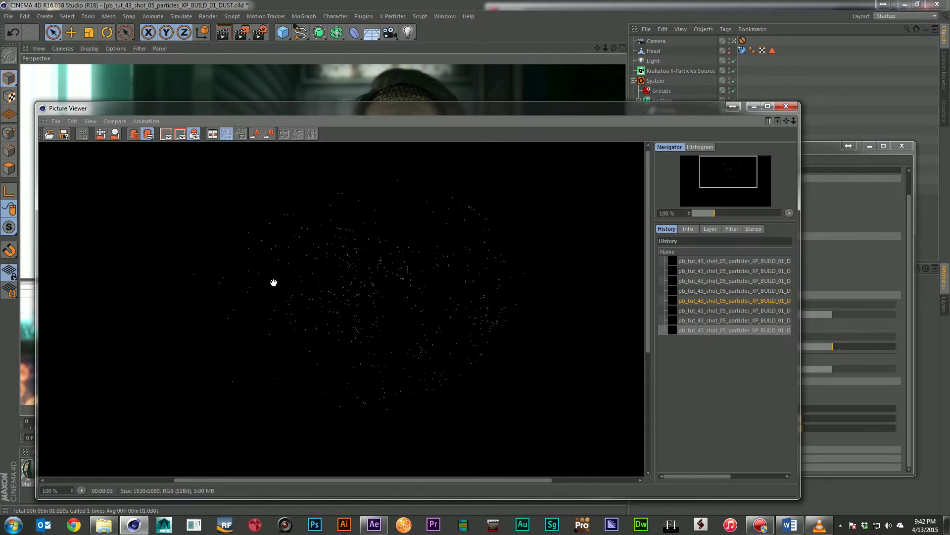
{"action": "key", "text": "ctrl+b"}
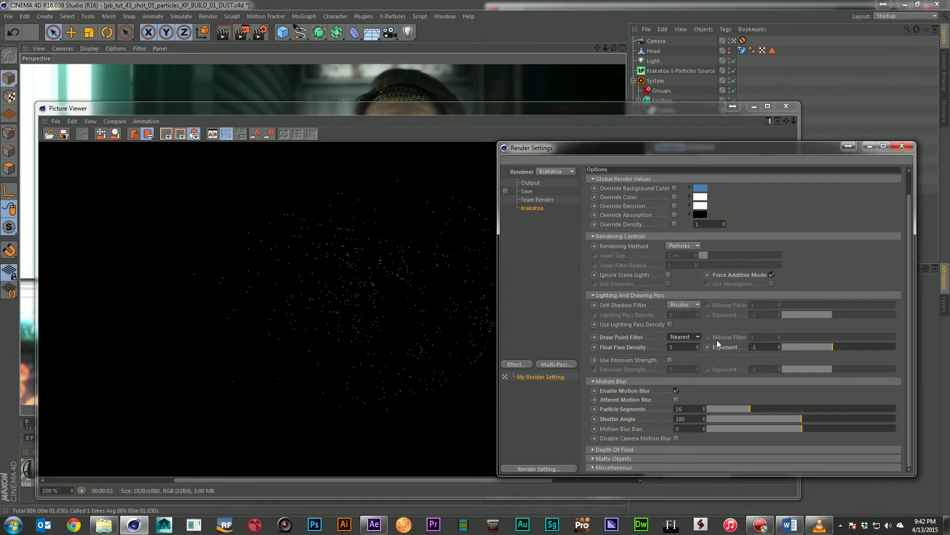
Change the Draw Point Filter to Bicubic and render the frame again for comparison
{"action": "left_click", "coordinate": [691, 337]}
{"action": "left_click", "coordinate": [689, 368]}
{"action": "left_click", "coordinate": [243, 33]}
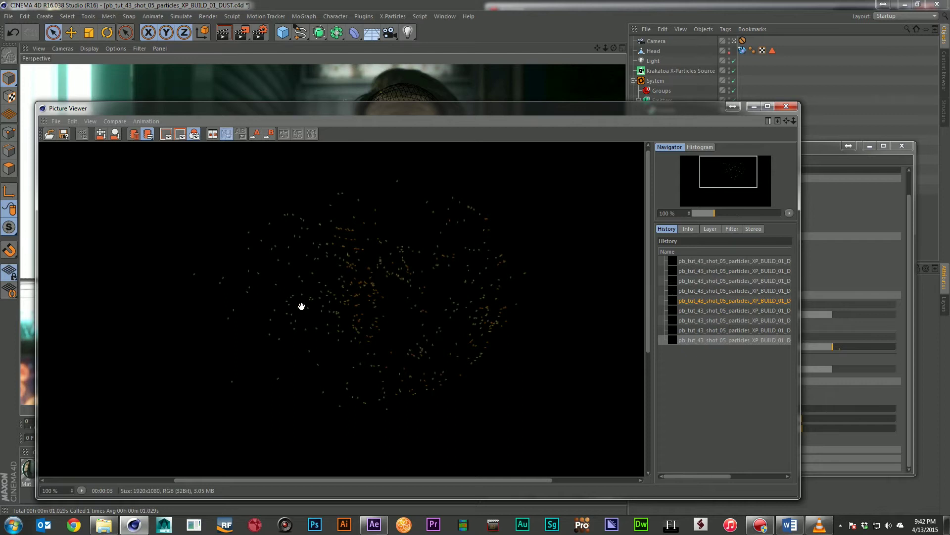
{"action": "left_click", "coordinate": [885, 254]}
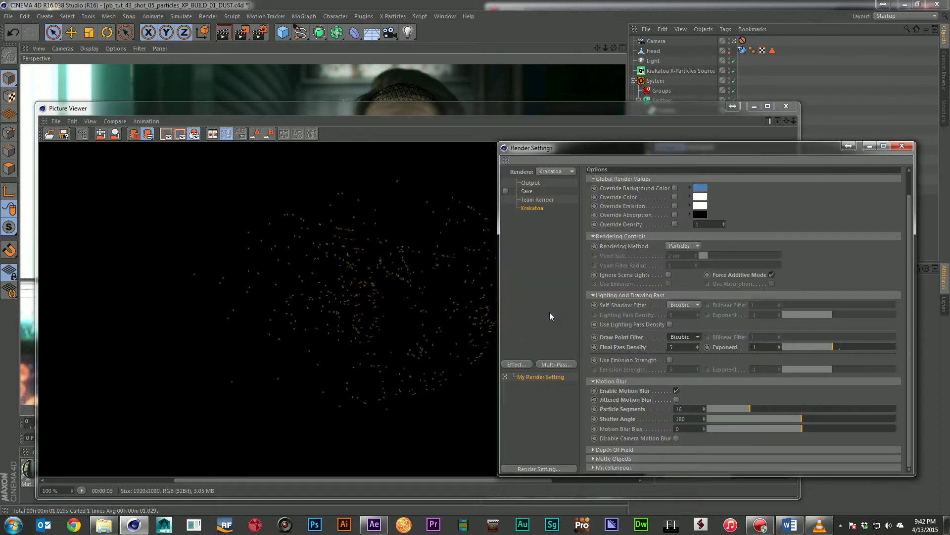
Set the Draw Point Filter back to Bilinear and look over the Krakatoa render options
{"action": "left_click", "coordinate": [692, 335]}
{"action": "left_click", "coordinate": [696, 357]}
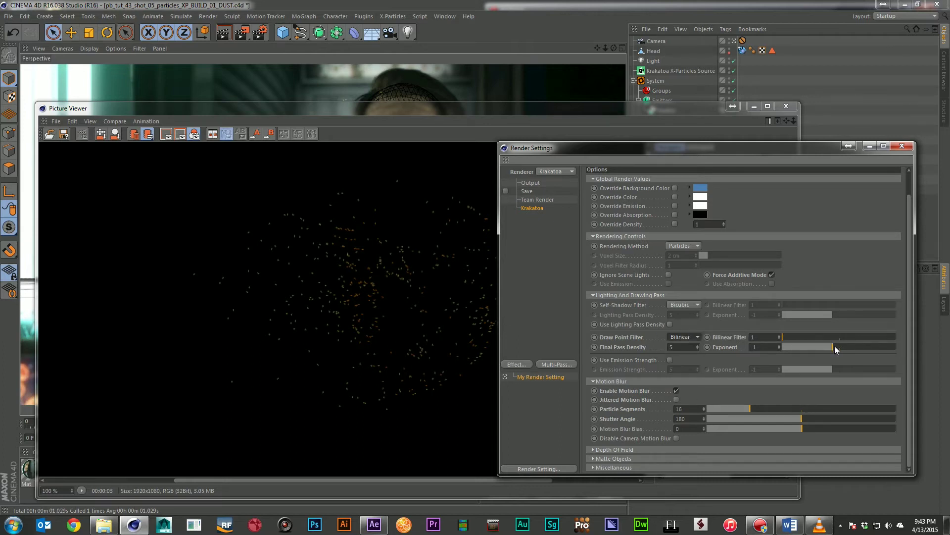
{"action": "scroll", "coordinate": [711, 343], "scroll_direction": "up", "scroll_amount": 2}
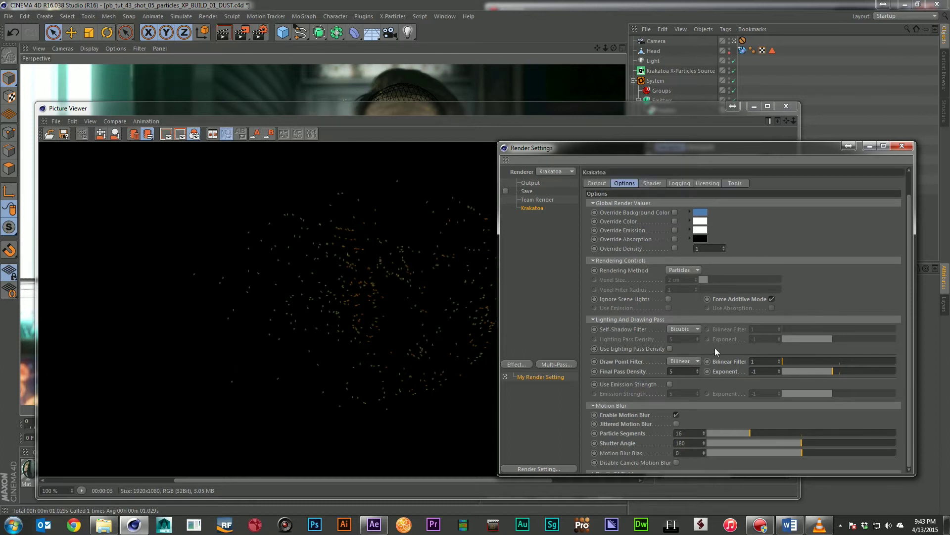
{"action": "scroll", "coordinate": [718, 385], "scroll_direction": "down", "scroll_amount": 2}
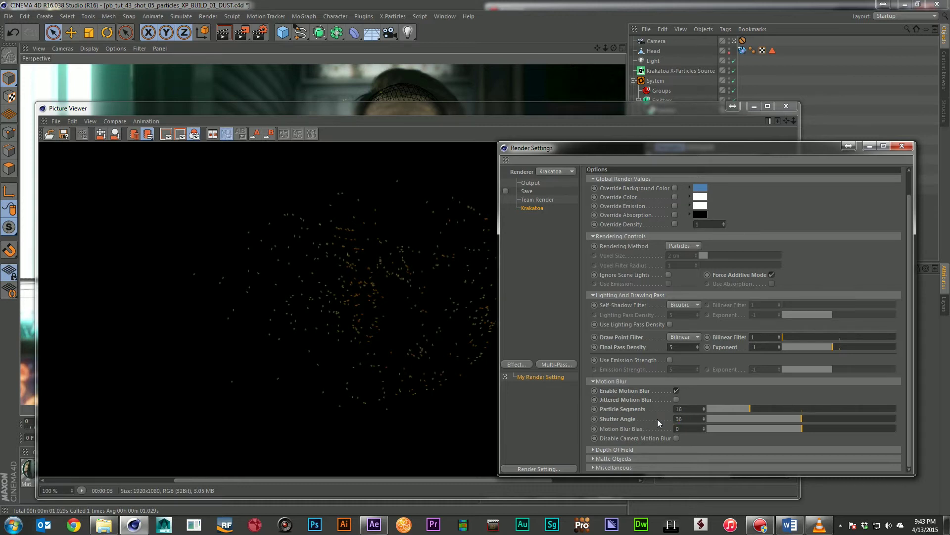
Try a motion blur Shutter Angle of 3600, and set it back to 180
{"action": "type", "text": "00"}
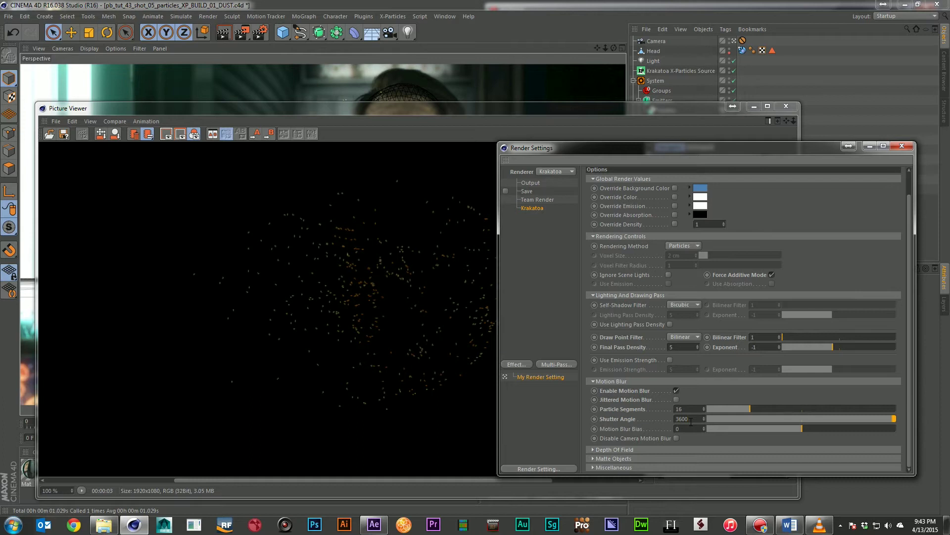
{"action": "type", "text": "180"}
{"action": "key", "text": "Return"}
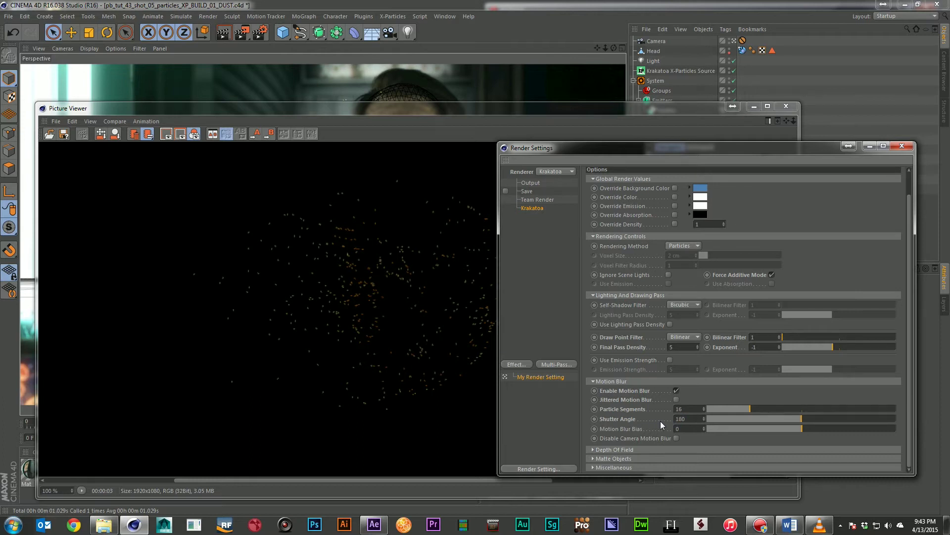
Look through Krakatoa's Depth Of Field options, collapse them, and examine the Matte Objects options
{"action": "left_click", "coordinate": [649, 449]}
{"action": "scroll", "coordinate": [655, 437], "scroll_direction": "down", "scroll_amount": 2}
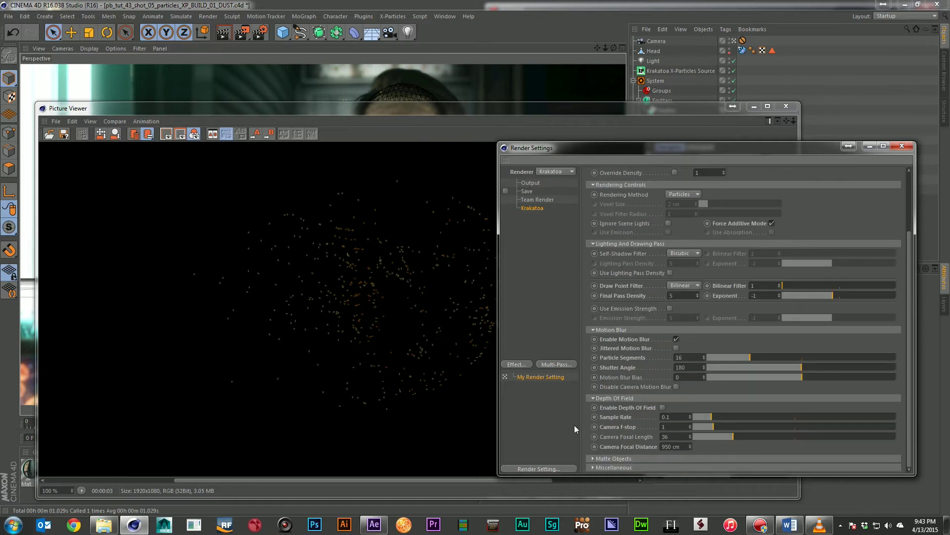
{"action": "left_click", "coordinate": [624, 400]}
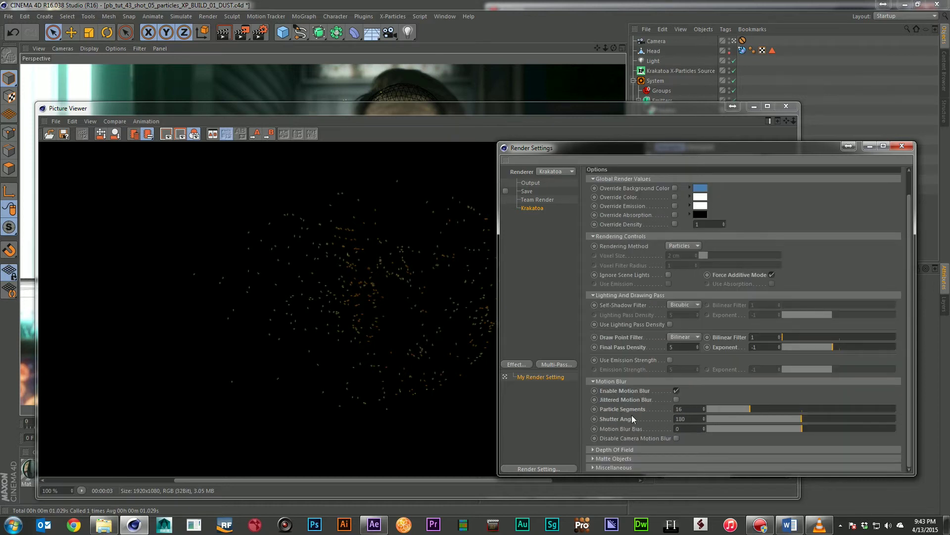
{"action": "left_click", "coordinate": [642, 456]}
{"action": "scroll", "coordinate": [661, 430], "scroll_direction": "down", "scroll_amount": 4}
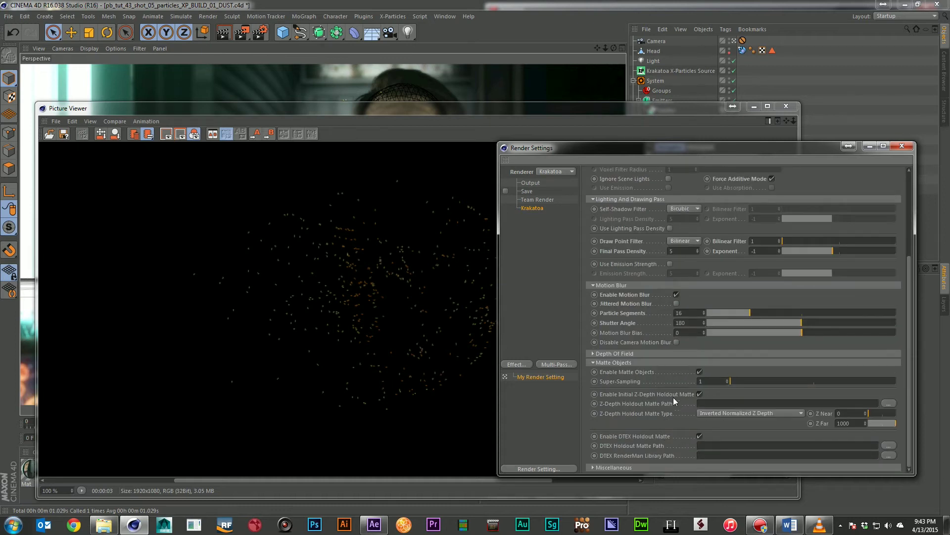
Move the render windows off the scene and add a Krakatoa Mesh tag to the Head object
{"action": "left_click_drag", "start_coordinate": [558, 149], "coordinate": [949, 161]}
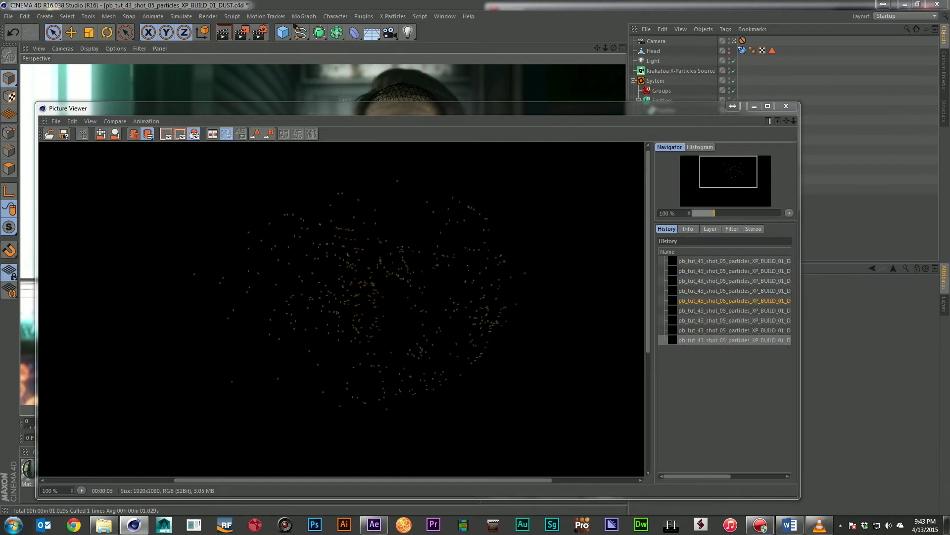
{"action": "left_click_drag", "start_coordinate": [467, 114], "coordinate": [949, 119]}
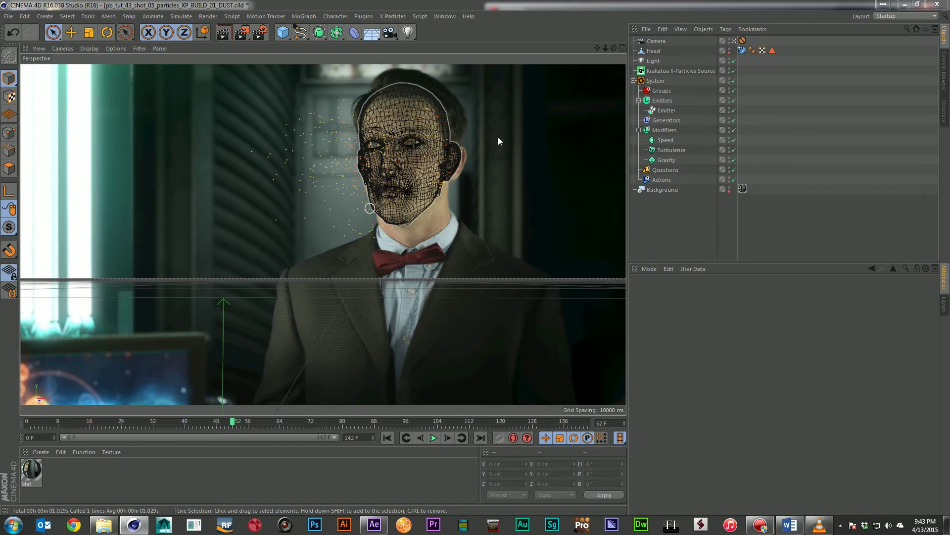
{"action": "key", "text": "ctrl+b"}
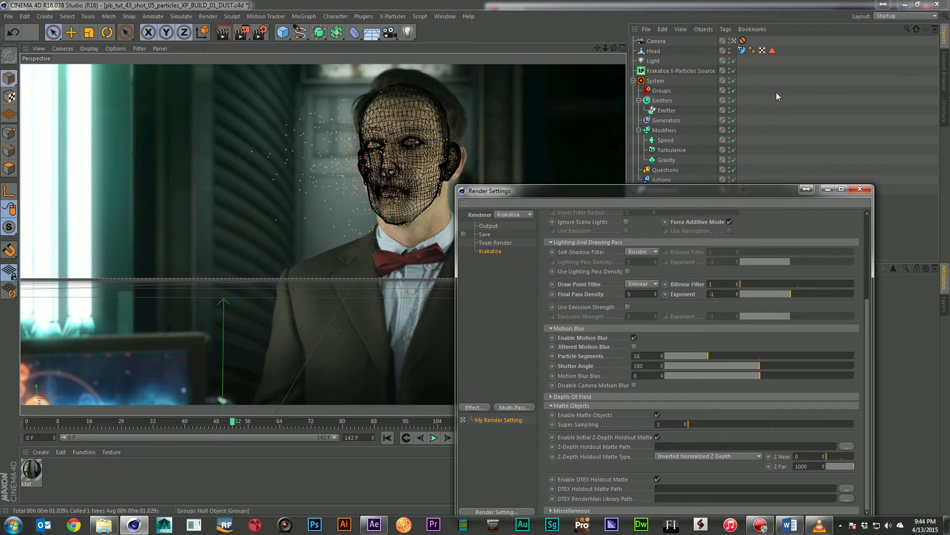
{"action": "right_click", "coordinate": [658, 54]}
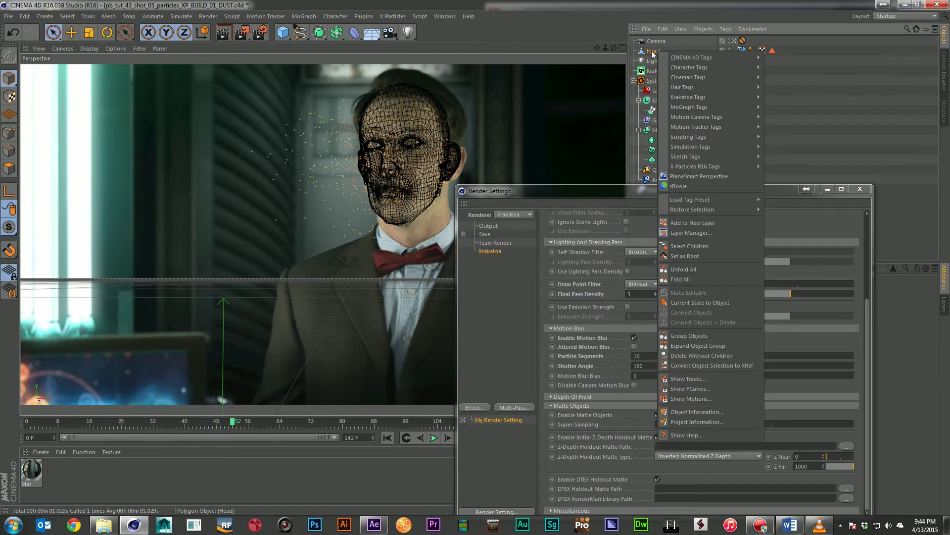
{"action": "mouse_move", "coordinate": [716, 96]}
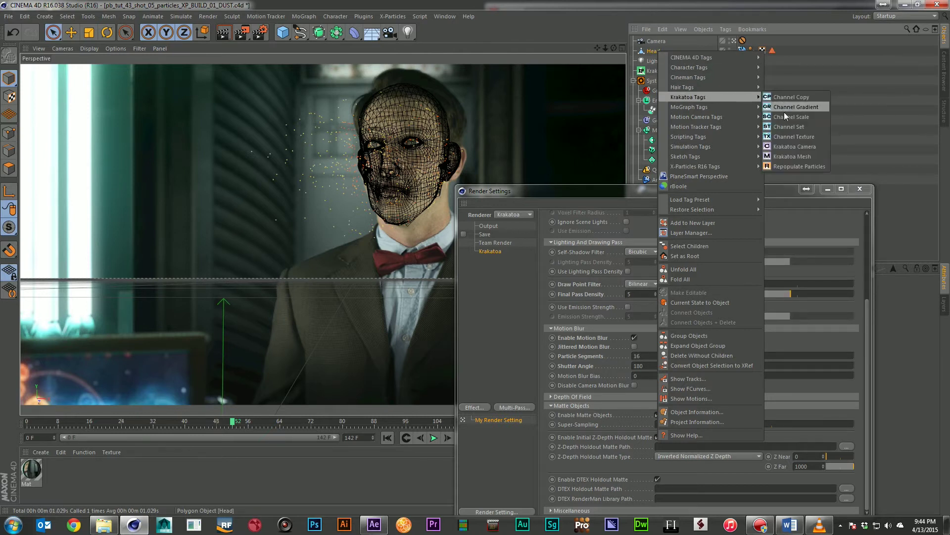
{"action": "left_click", "coordinate": [796, 160]}
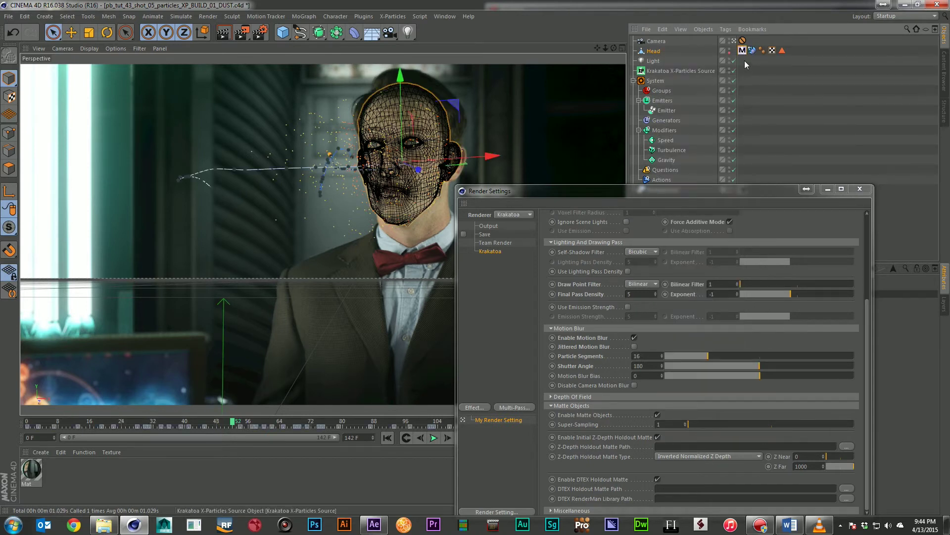
Check the Matte Objects settings and render the frame with the Krakatoa Mesh tag on the head
{"action": "left_click_drag", "start_coordinate": [723, 196], "coordinate": [474, 133]}
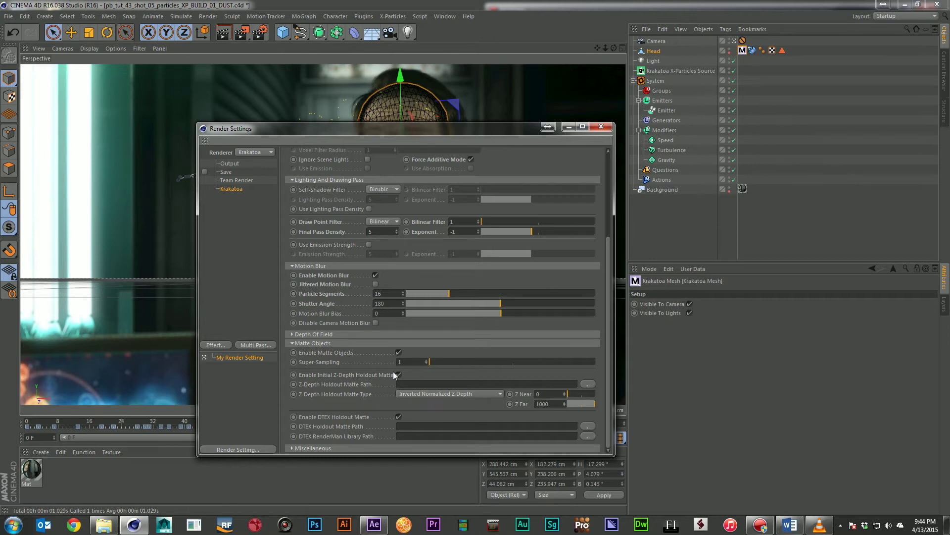
{"action": "scroll", "coordinate": [394, 371], "scroll_direction": "up", "scroll_amount": 5}
{"action": "left_click_drag", "start_coordinate": [949, 119], "coordinate": [433, 107]}
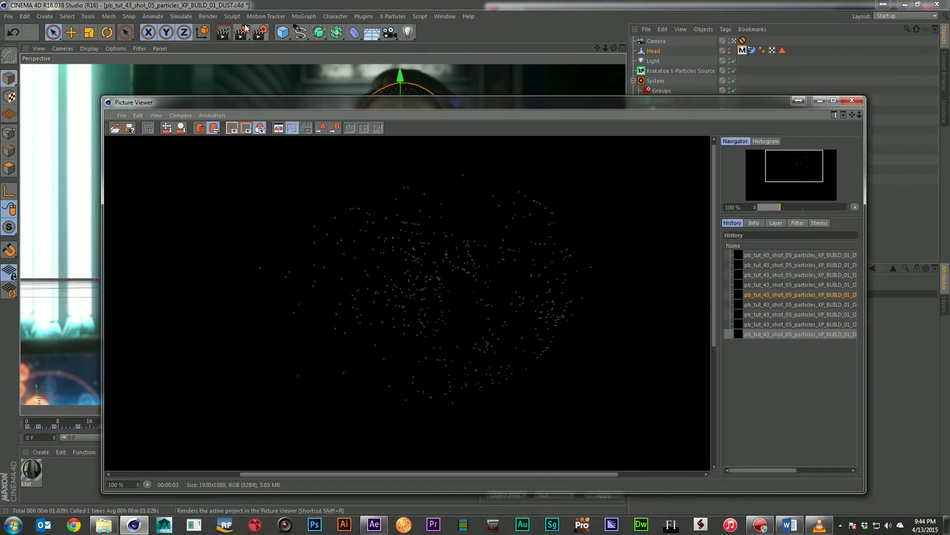
{"action": "key", "text": "shift+r"}
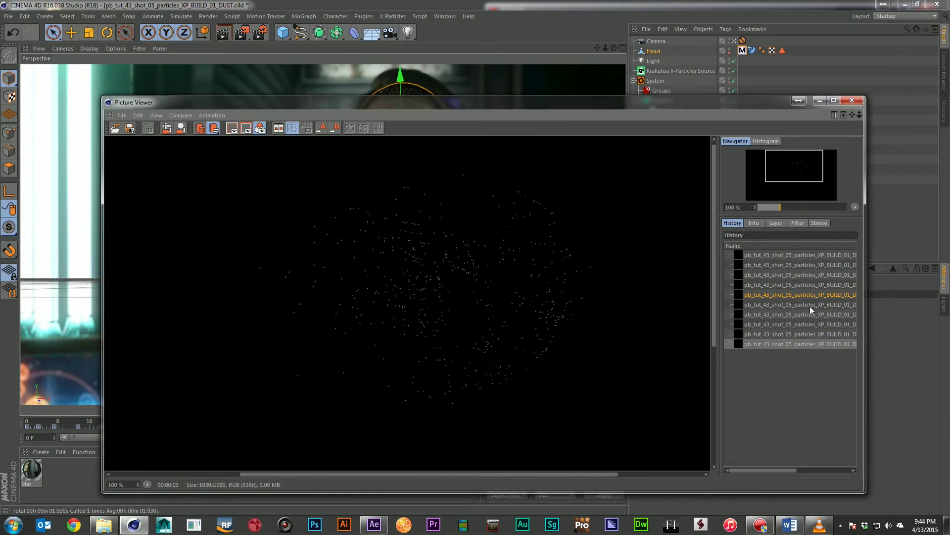
Compare the newest render with the two preceding ones in the history, and move the render windows out of the way
{"action": "left_click", "coordinate": [802, 335]}
{"action": "left_click", "coordinate": [803, 343]}
{"action": "left_click", "coordinate": [802, 325]}
{"action": "left_click", "coordinate": [805, 342]}
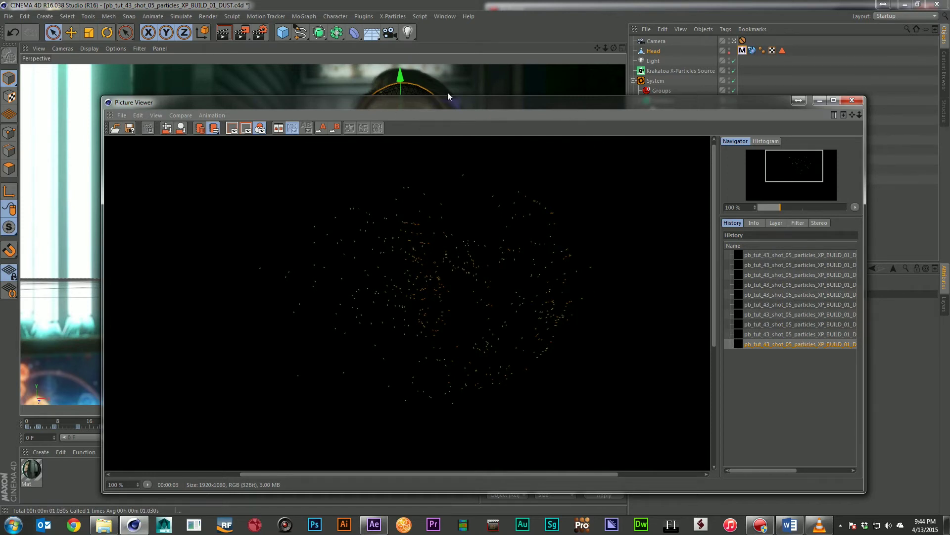
{"action": "left_click_drag", "start_coordinate": [384, 104], "coordinate": [949, 90]}
{"action": "left_click_drag", "start_coordinate": [432, 129], "coordinate": [949, 158]}
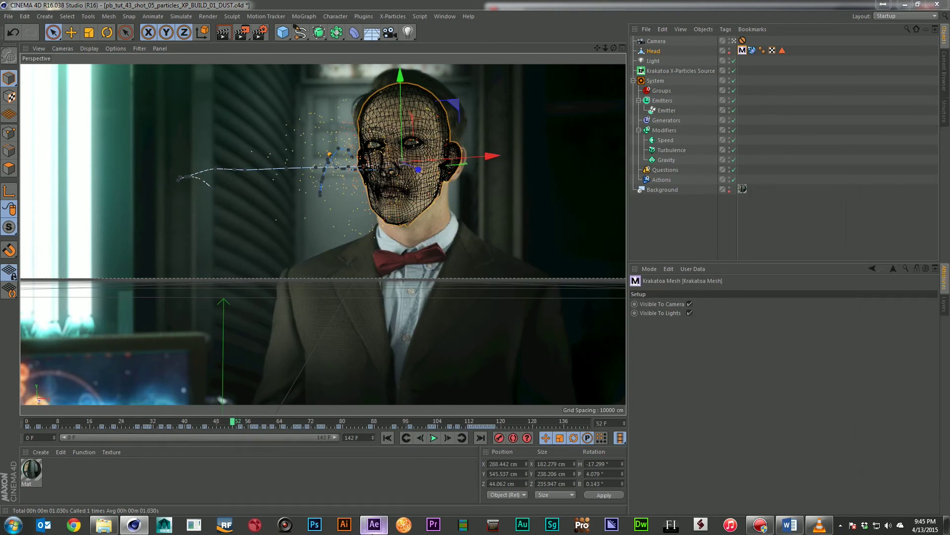
Switch to After Effects and play back the SHOT_05 gas_particles_01_DUST prerender sequence
{"action": "left_click", "coordinate": [373, 529]}
{"action": "left_click", "coordinate": [23, 263]}
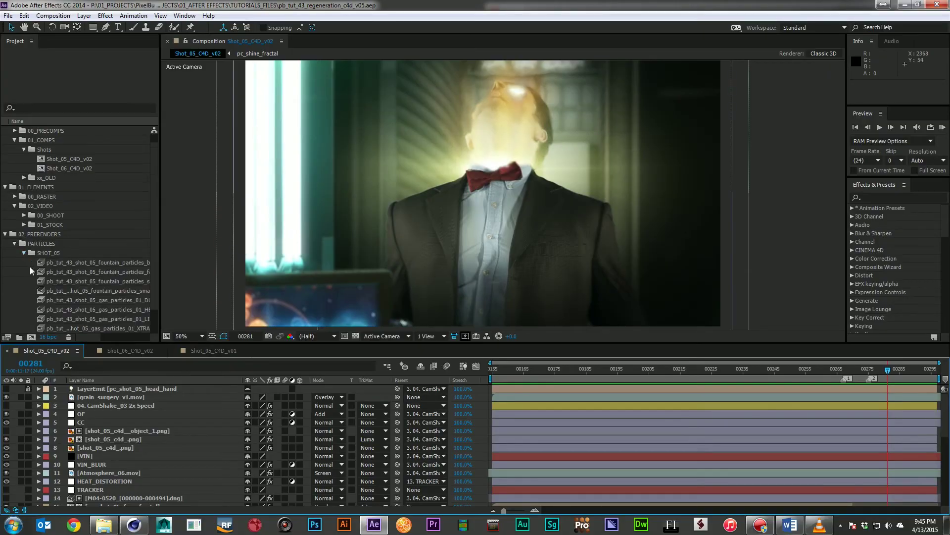
{"action": "double_click", "coordinate": [124, 303]}
{"action": "key", "text": "space"}
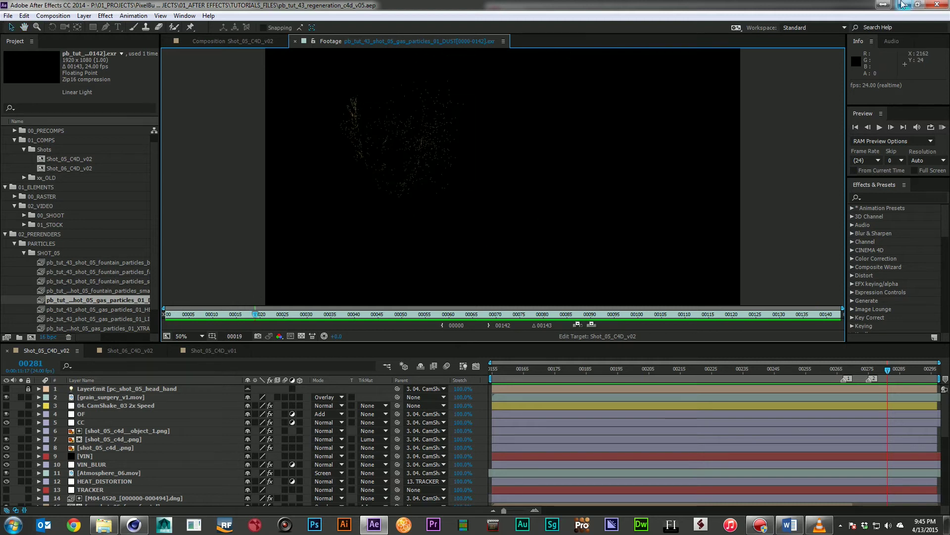
Return to Cinema 4D and switch to the open project pb_tut_43_shot_05_particles_XP_BUILD_02_LIGHT.c4d
{"action": "left_click", "coordinate": [904, 5]}
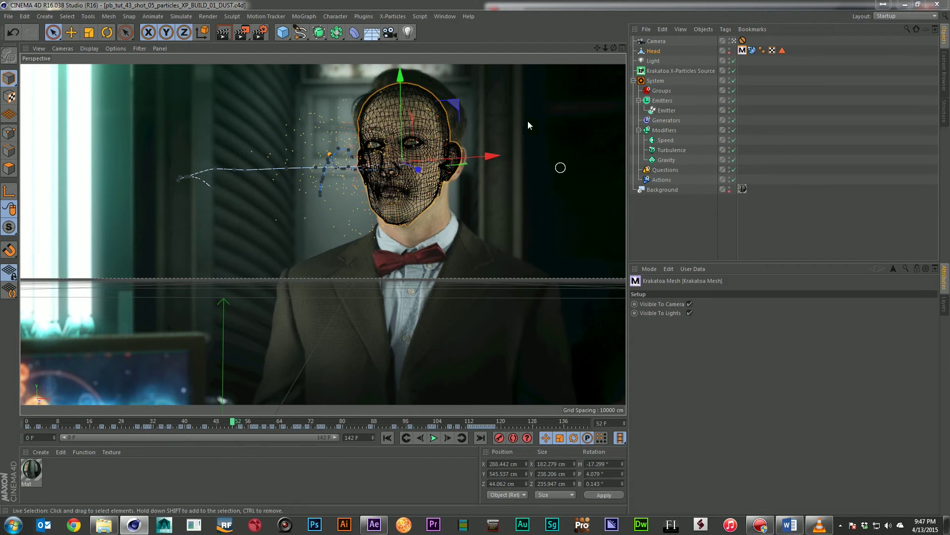
{"action": "left_click", "coordinate": [444, 16]}
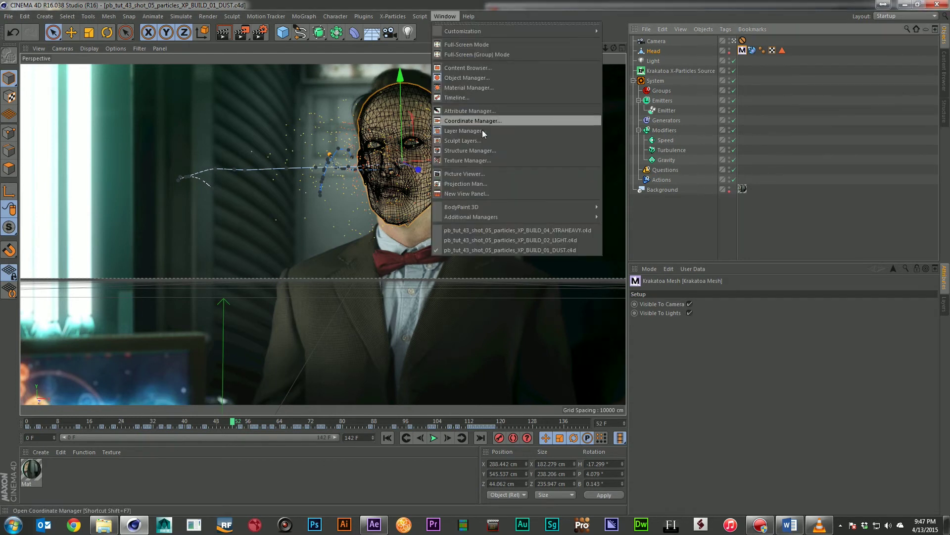
{"action": "left_click", "coordinate": [508, 241]}
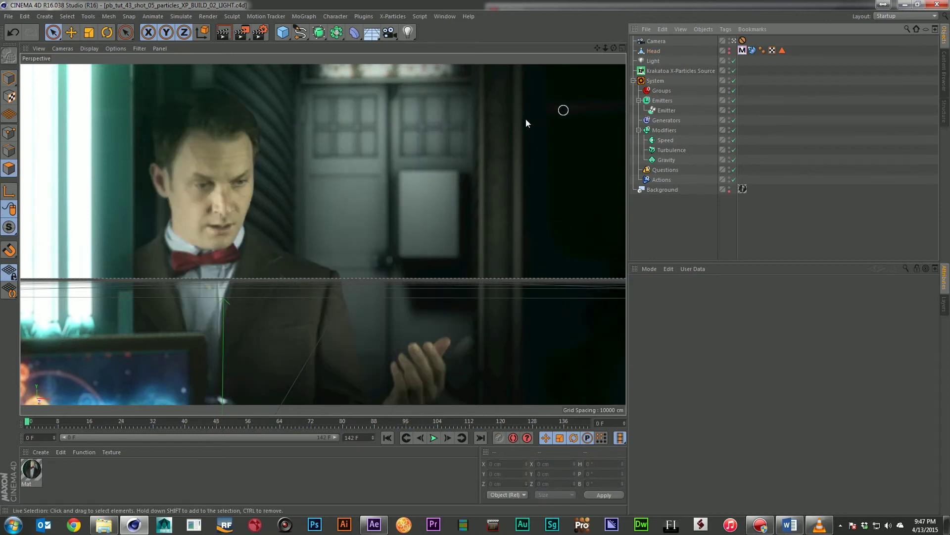
Examine the Krakatoa Mesh tag on the Head object and the emitter and channel settings of the Krakatoa X-Particles Source
{"action": "left_click", "coordinate": [430, 442]}
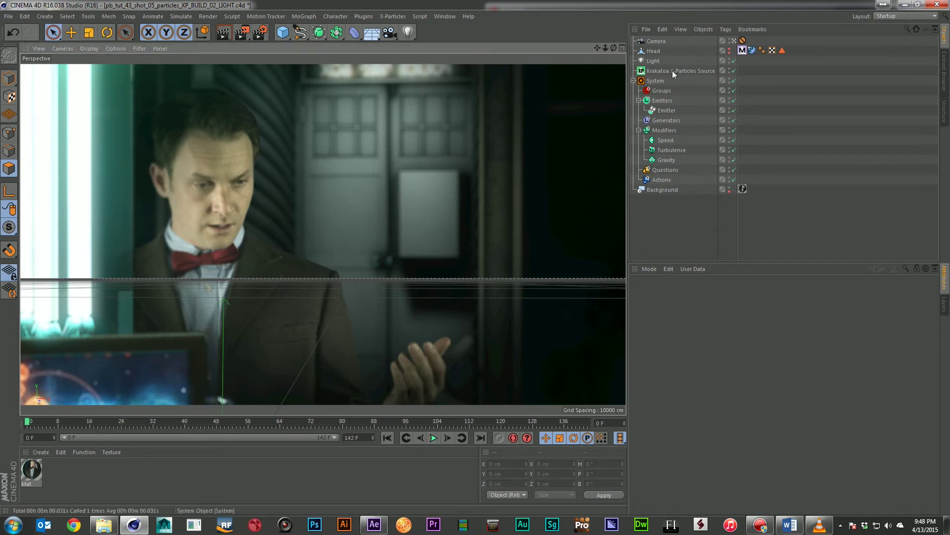
{"action": "left_click", "coordinate": [654, 51]}
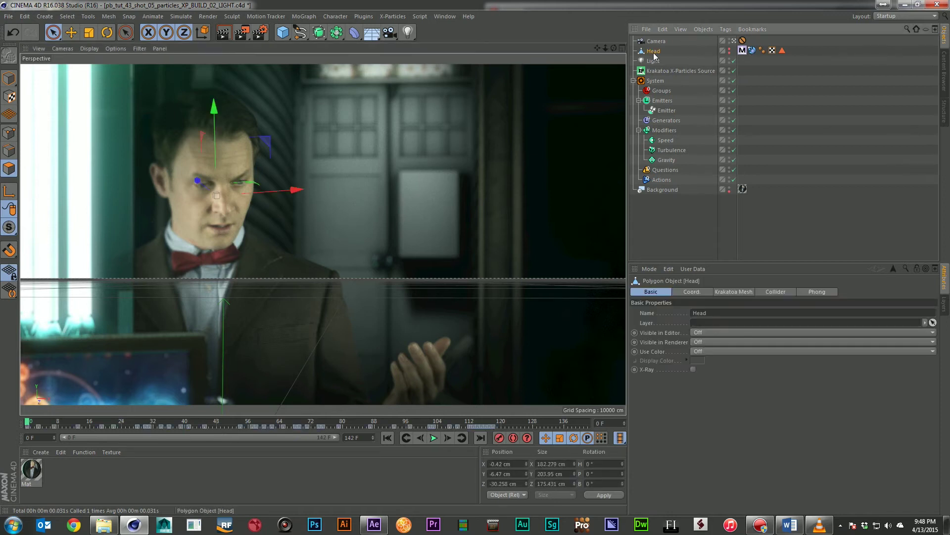
{"action": "left_click", "coordinate": [742, 51]}
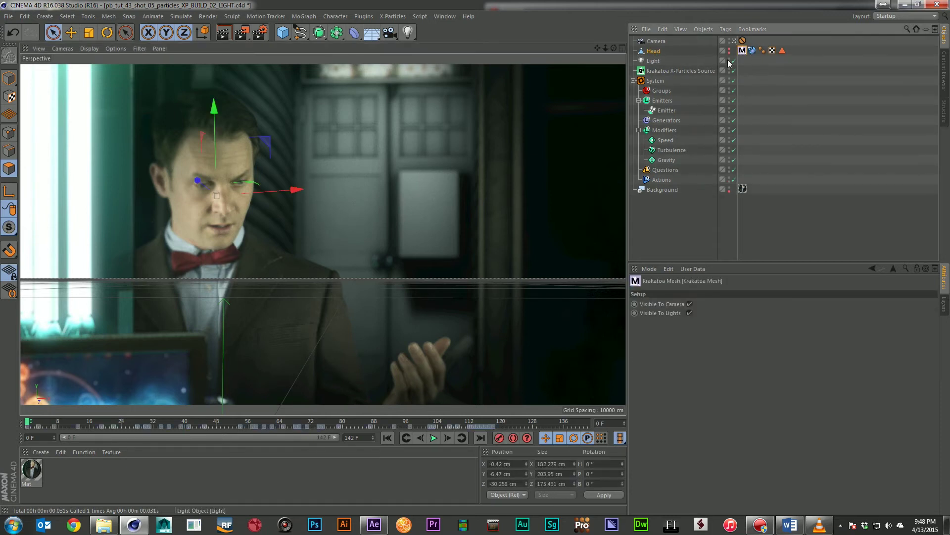
{"action": "left_click", "coordinate": [676, 71]}
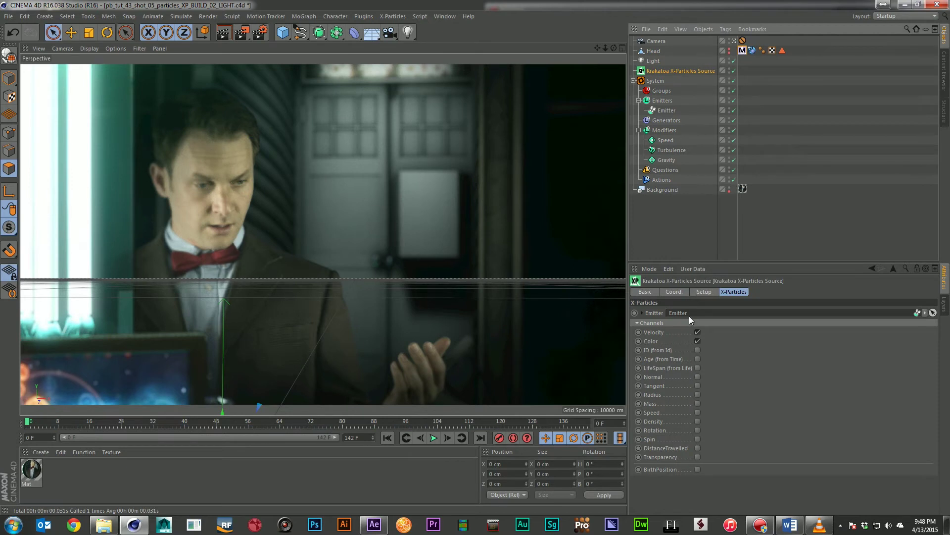
Clear the selection, play the light particle simulation, and stop it at frame 38
{"action": "left_click", "coordinate": [782, 129]}
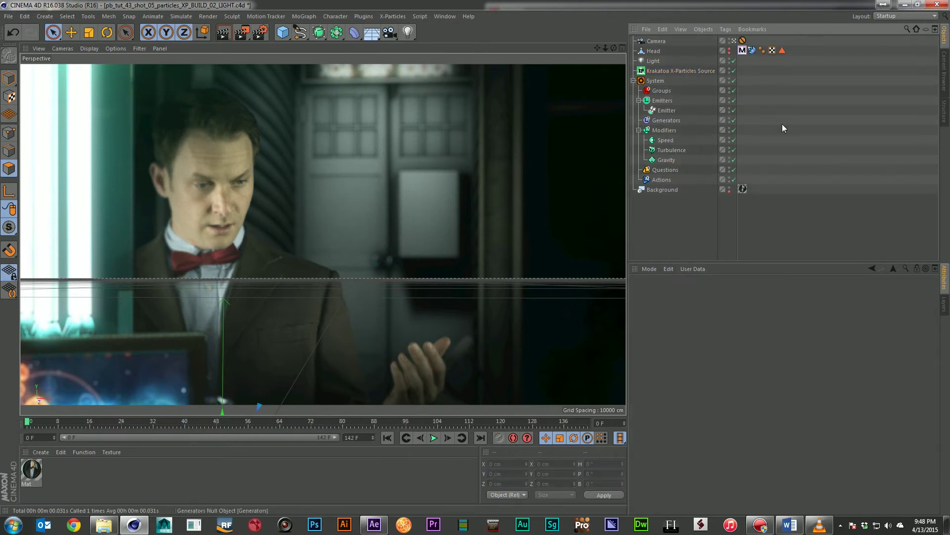
{"action": "left_click", "coordinate": [434, 437]}
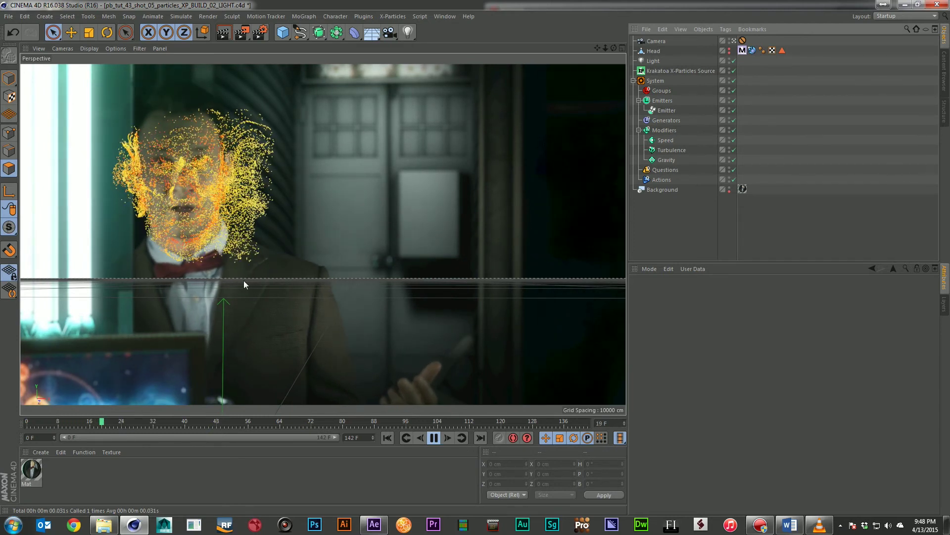
{"action": "left_click", "coordinate": [433, 437]}
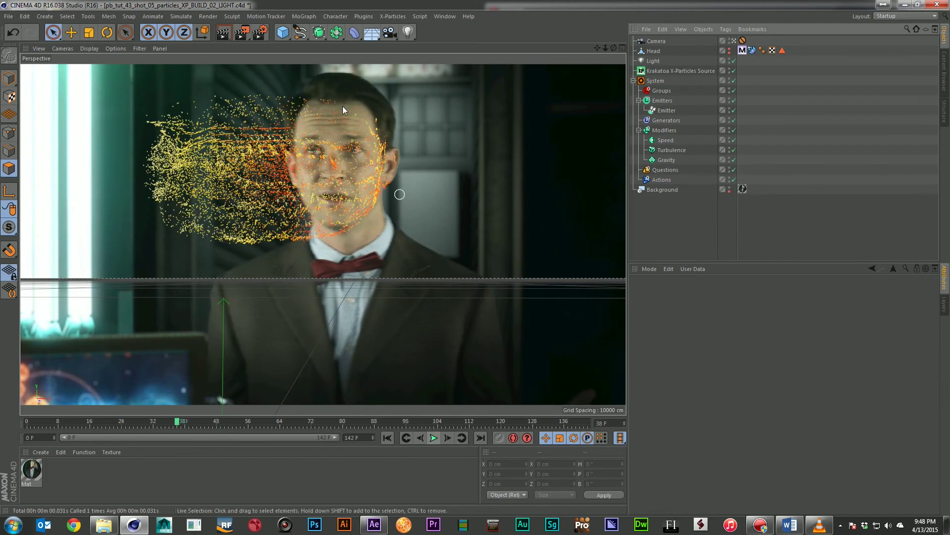
Render frame 38 of the light particles to the Picture Viewer and centre the particle cloud in the preview
{"action": "left_click", "coordinate": [242, 32]}
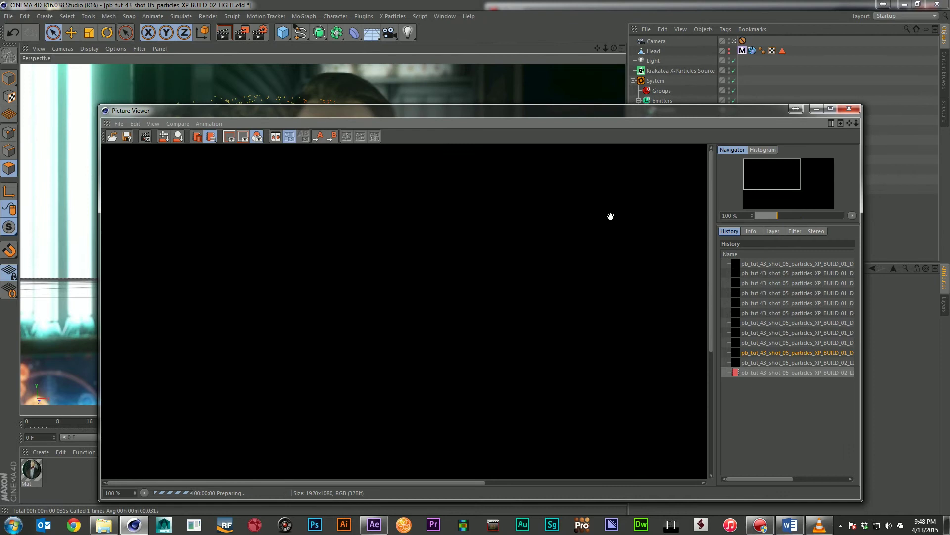
{"action": "left_click_drag", "start_coordinate": [768, 181], "coordinate": [785, 185]}
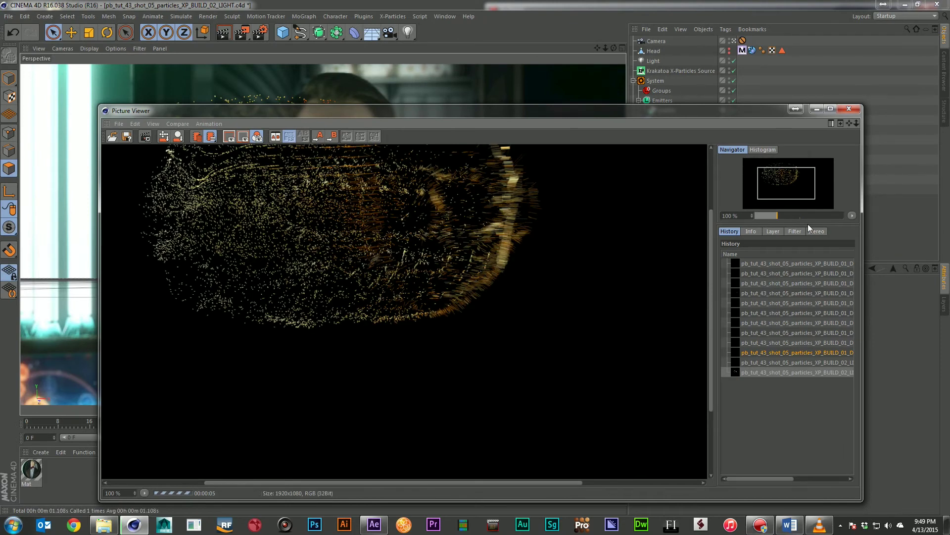
{"action": "left_click_drag", "start_coordinate": [798, 184], "coordinate": [792, 177]}
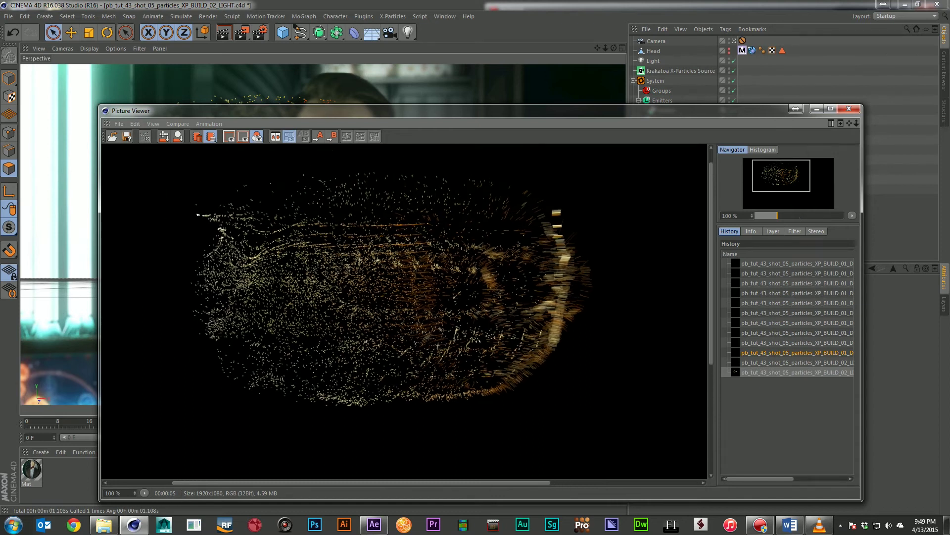
Set Krakatoa's motion blur to 32 particle segments and a shutter angle of 3600, and render the frame again
{"action": "key", "text": "ctrl+b"}
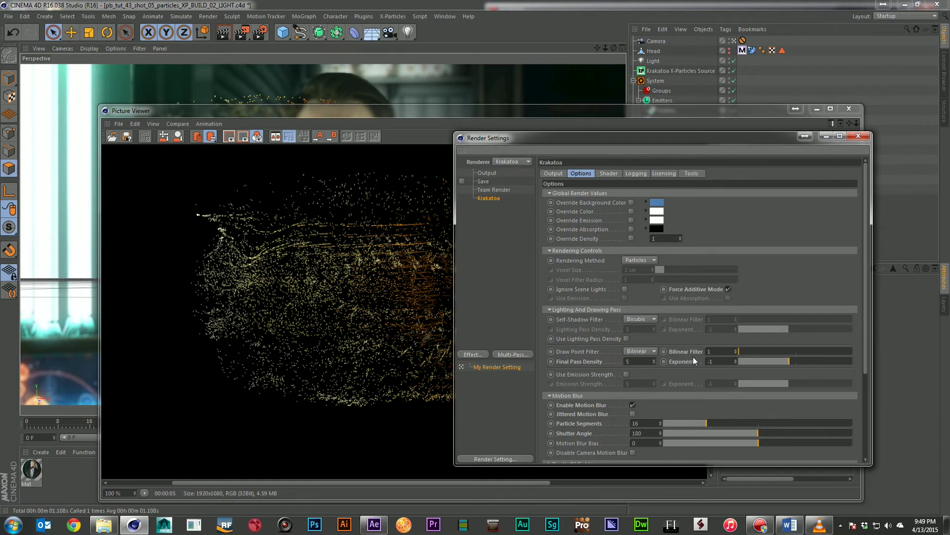
{"action": "left_click_drag", "start_coordinate": [646, 142], "coordinate": [949, 144]}
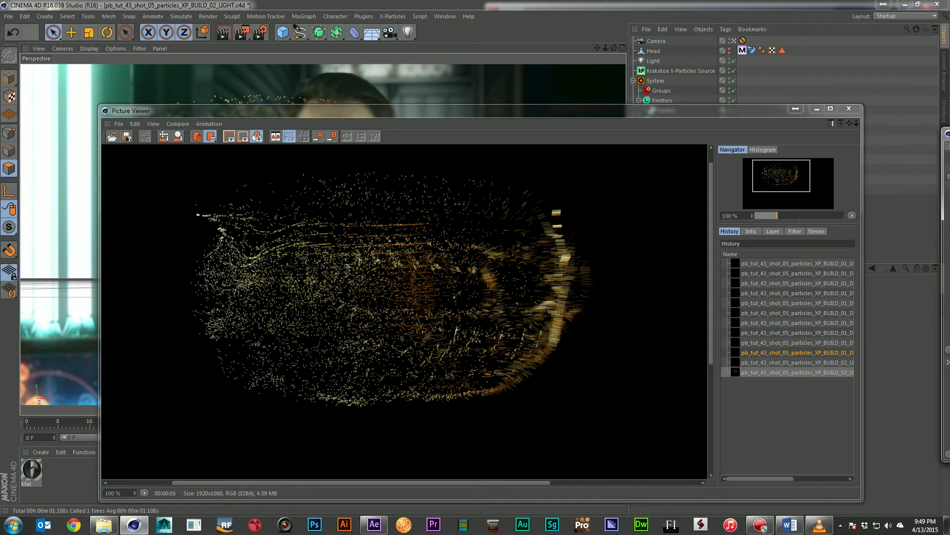
{"action": "key", "text": "ctrl+b"}
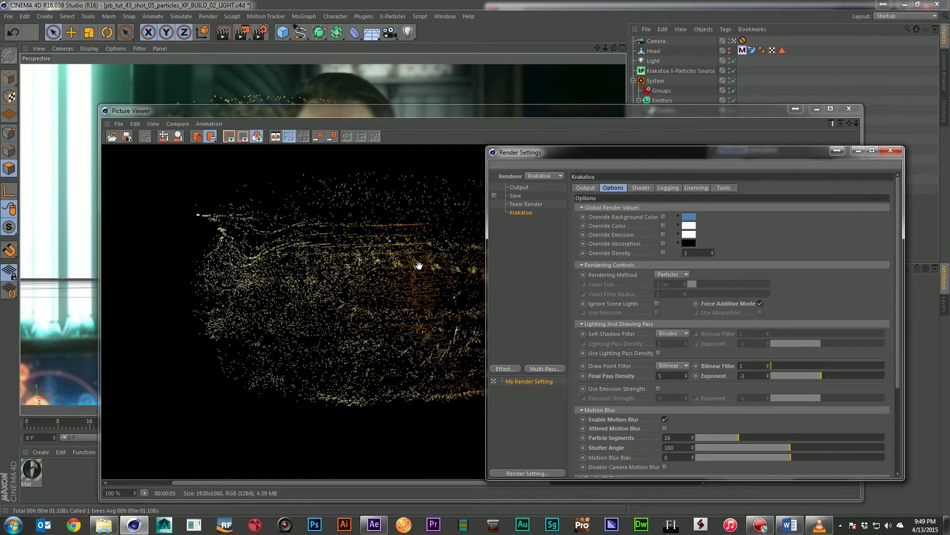
{"action": "double_click", "coordinate": [676, 437]}
{"action": "type", "text": "32"}
{"action": "double_click", "coordinate": [680, 446]}
{"action": "type", "text": "360"}
{"action": "key", "text": "Return"}
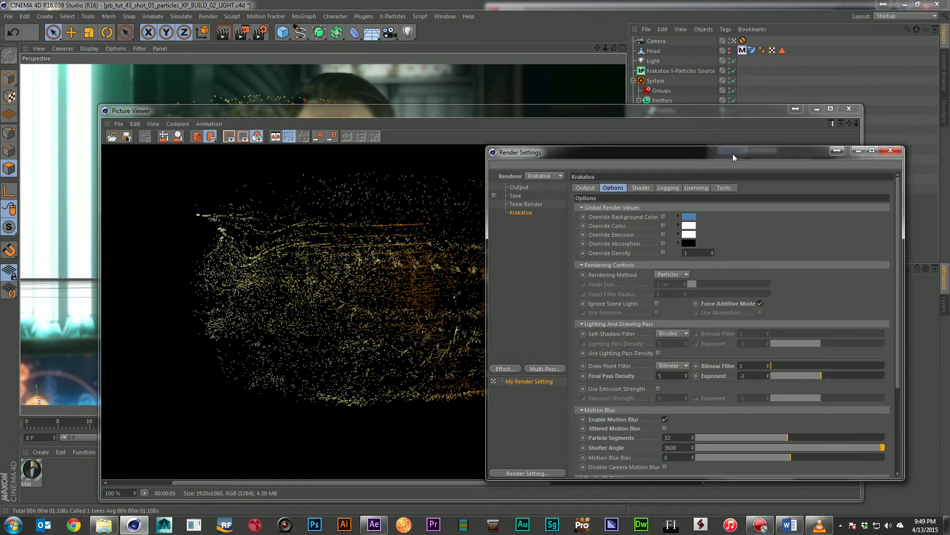
{"action": "left_click", "coordinate": [890, 150]}
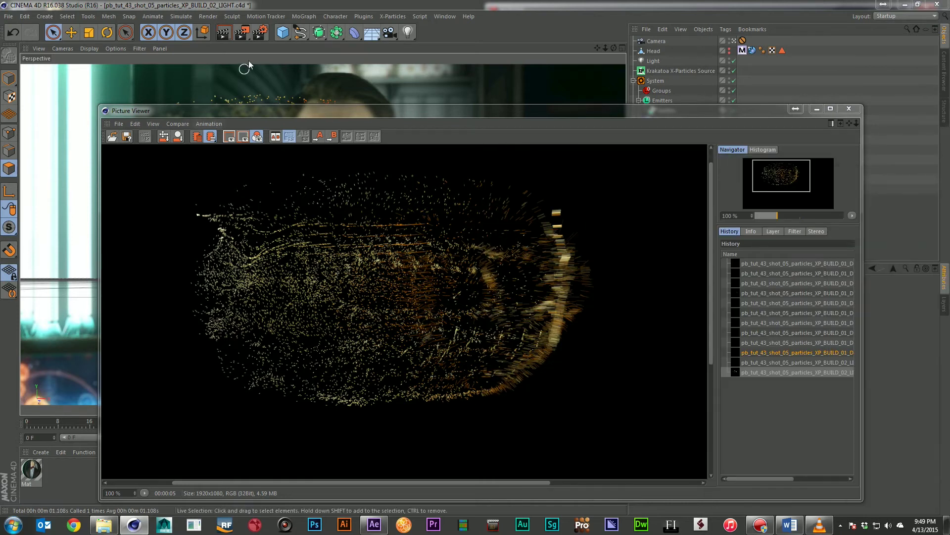
{"action": "left_click", "coordinate": [242, 33]}
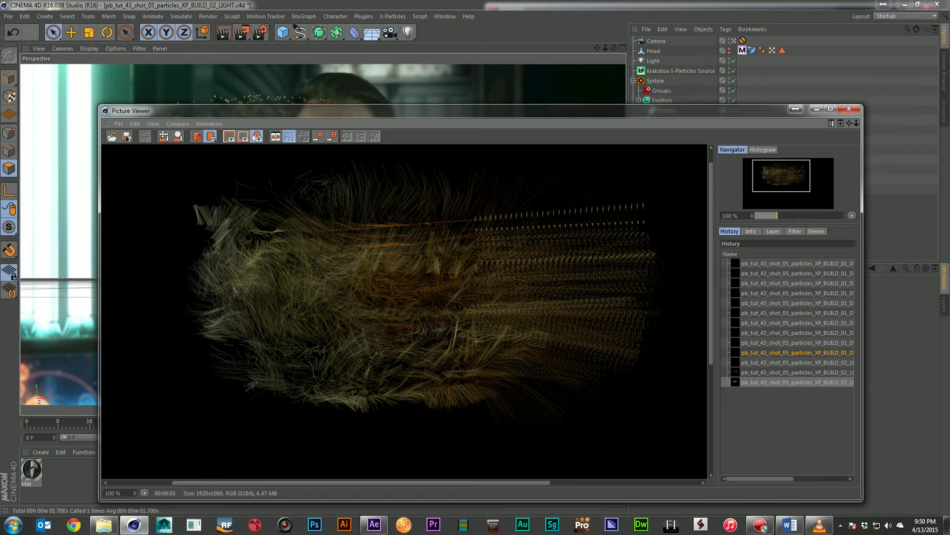
Set the draw point Bilinear Filter to 2 and the final pass density exponent to -2, and re-render the frame
{"action": "key", "text": "ctrl+b"}
{"action": "left_click_drag", "start_coordinate": [599, 191], "coordinate": [648, 164]}
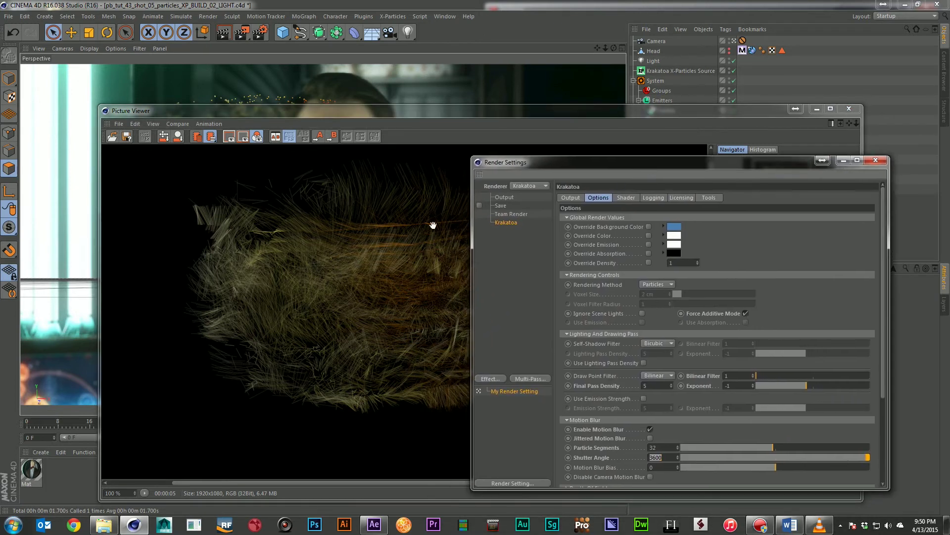
{"action": "left_click", "coordinate": [734, 376]}
{"action": "key", "text": "BackSpace"}
{"action": "type", "text": "2"}
{"action": "key", "text": "Return"}
{"action": "type", "text": "2"}
{"action": "key", "text": "Return"}
{"action": "left_click_drag", "start_coordinate": [622, 164], "coordinate": [949, 174]}
{"action": "left_click", "coordinate": [237, 35]}
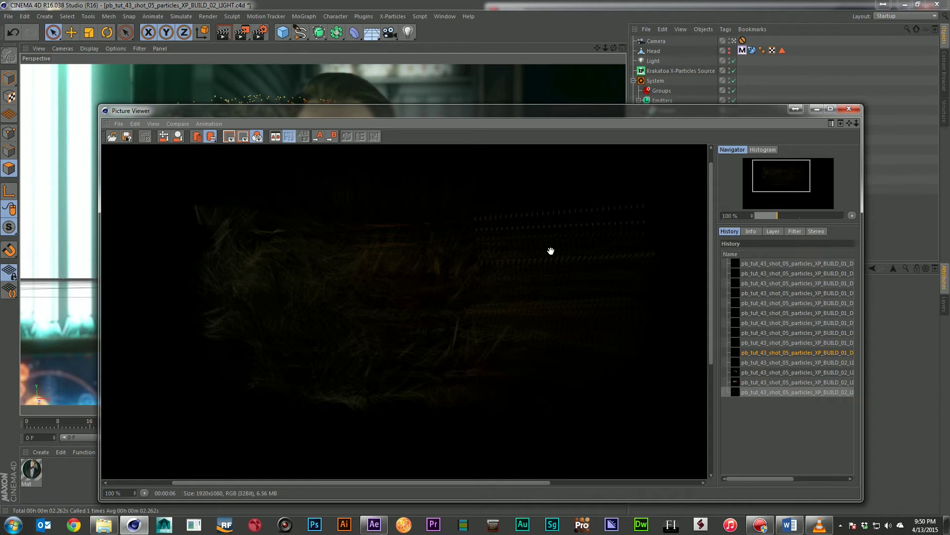
{"action": "left_click_drag", "start_coordinate": [423, 111], "coordinate": [438, 78]}
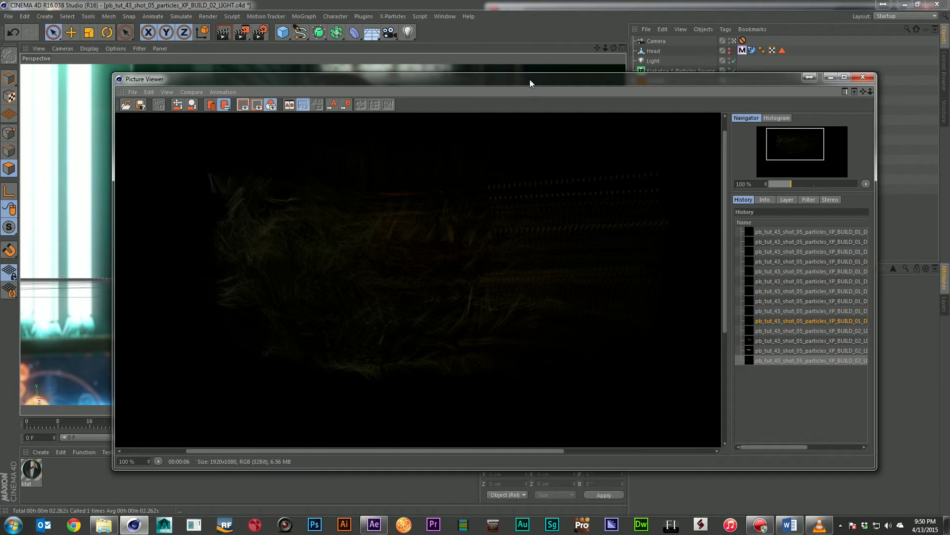
{"action": "left_click_drag", "start_coordinate": [528, 76], "coordinate": [949, 77]}
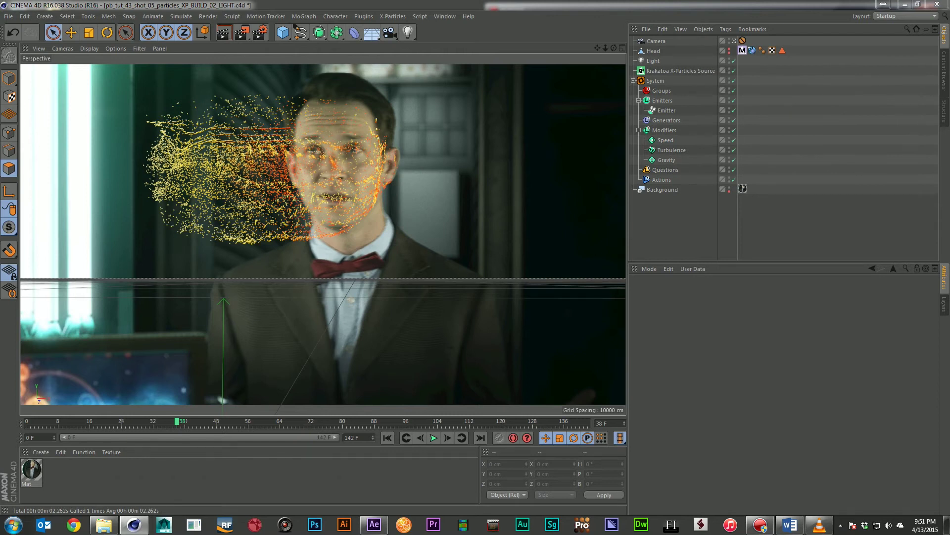
Set Krakatoa's Render To output to Save Particles to File Sequence, and review the export channel and partitioning options
{"action": "key", "text": "ctrl+b"}
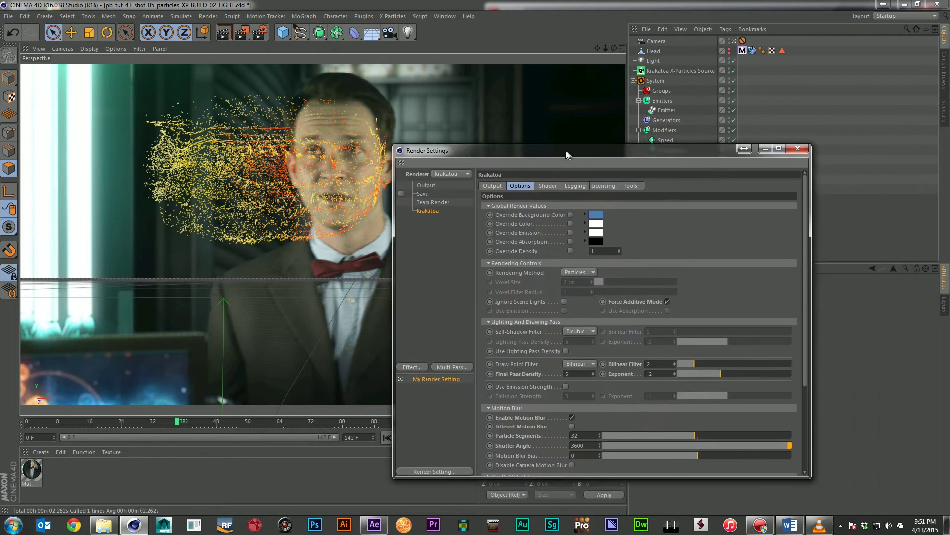
{"action": "left_click_drag", "start_coordinate": [565, 149], "coordinate": [550, 121]}
{"action": "left_click", "coordinate": [474, 157]}
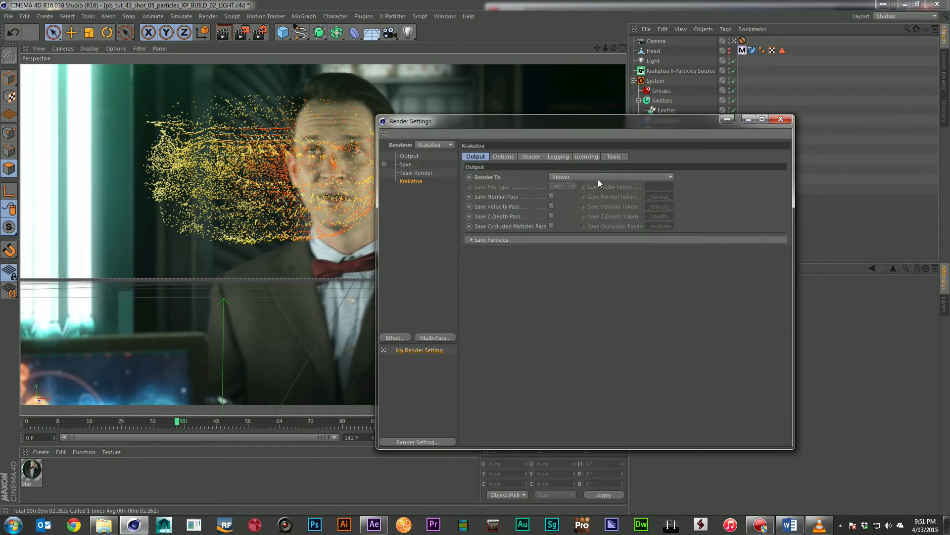
{"action": "key", "text": "shift+r"}
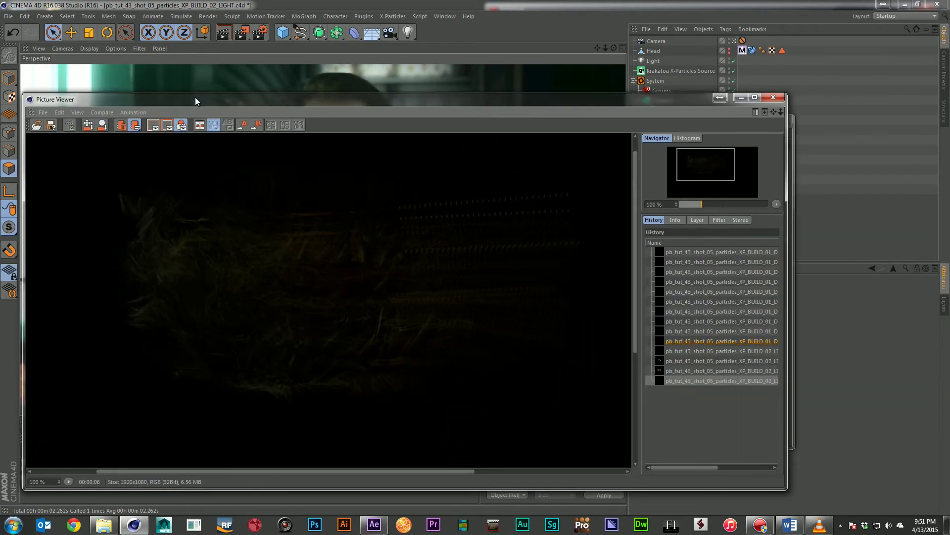
{"action": "left_click_drag", "start_coordinate": [195, 97], "coordinate": [949, 84]}
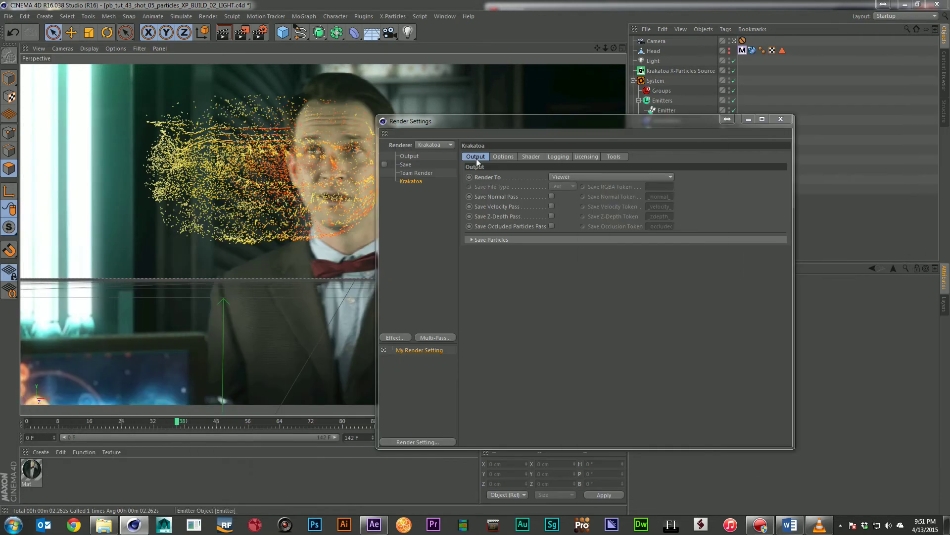
{"action": "left_click", "coordinate": [600, 177]}
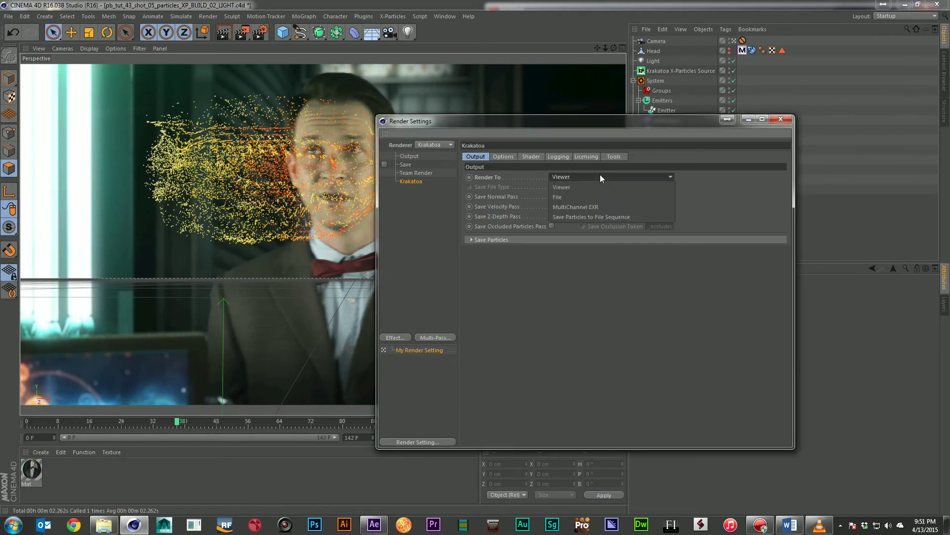
{"action": "left_click", "coordinate": [655, 217]}
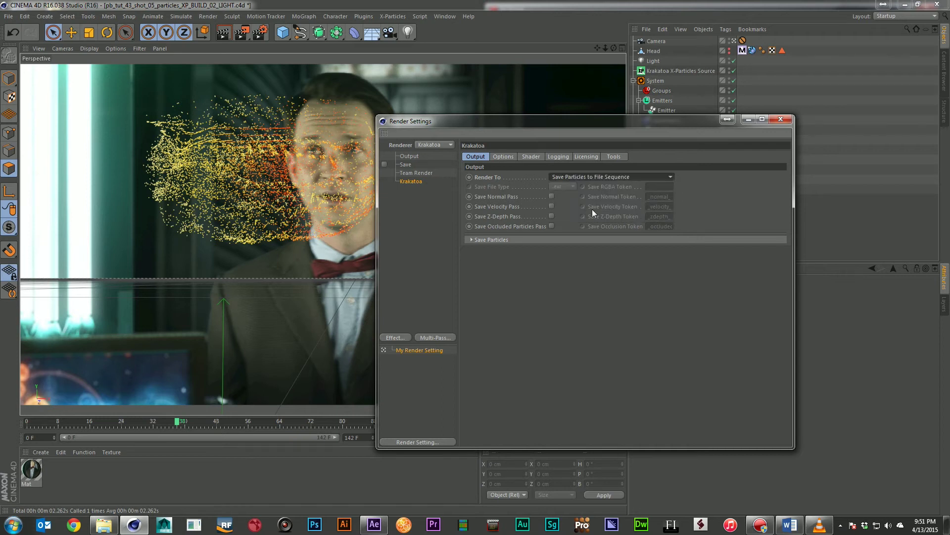
{"action": "left_click", "coordinate": [472, 240]}
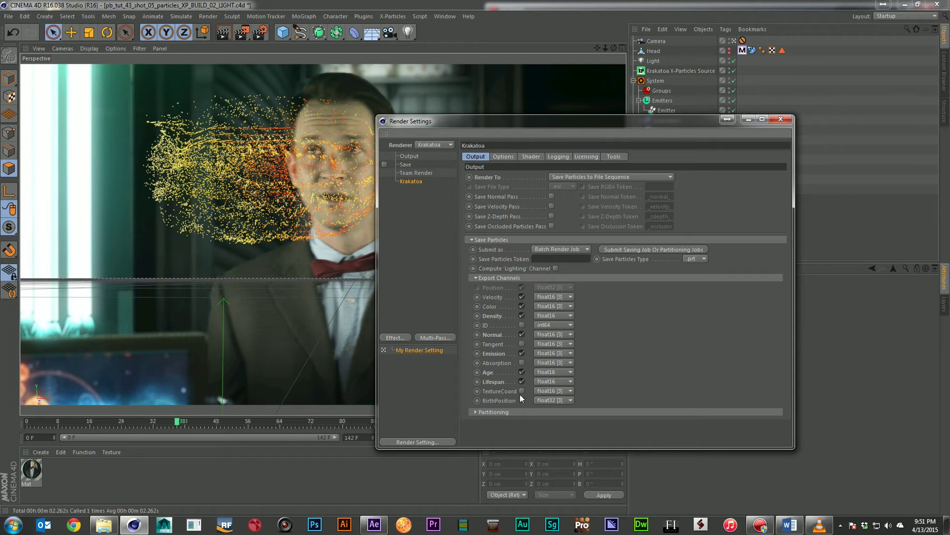
{"action": "left_click", "coordinate": [521, 278]}
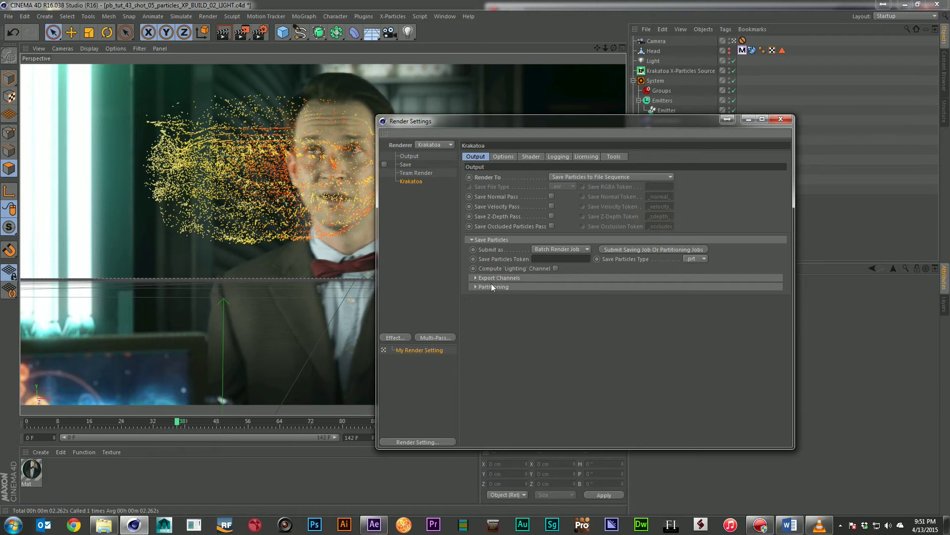
{"action": "left_click", "coordinate": [475, 287]}
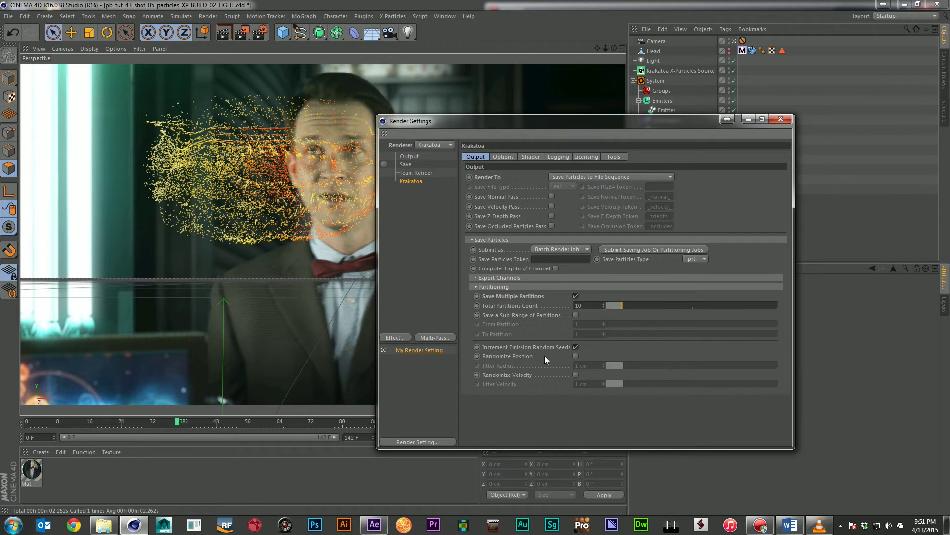
Try limiting the saved partitions to a sub-range, and turn that option off again
{"action": "left_click", "coordinate": [576, 315]}
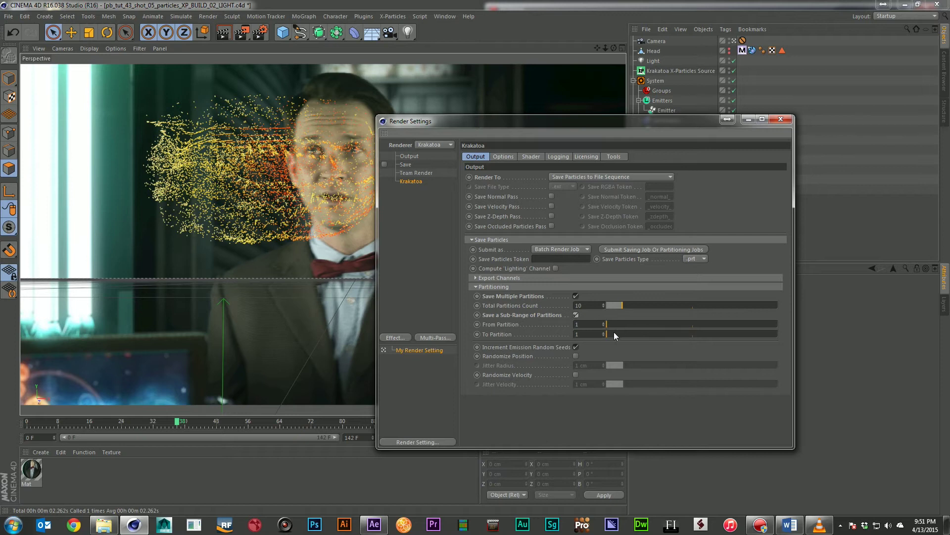
{"action": "left_click_drag", "start_coordinate": [618, 325], "coordinate": [631, 325]}
{"action": "left_click", "coordinate": [575, 315]}
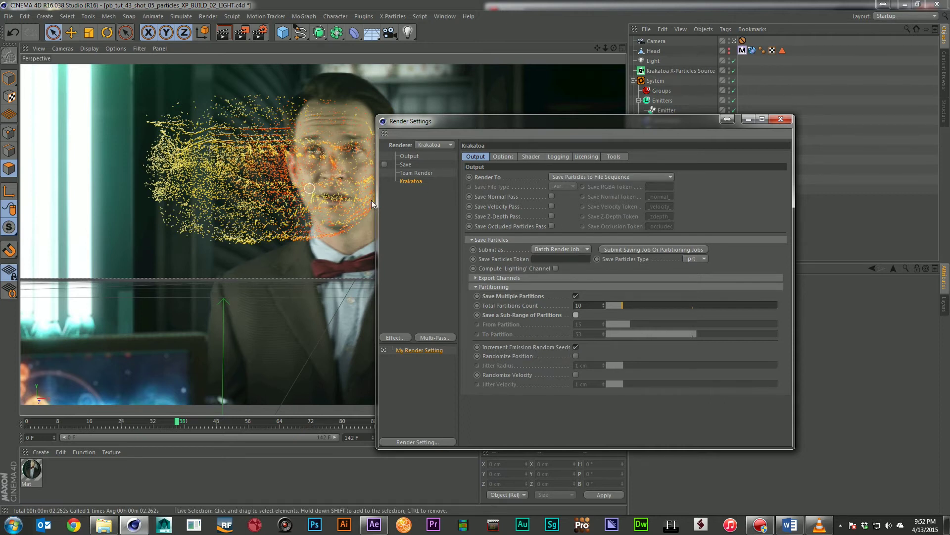
Enable Randomize Position and Randomize Velocity for the partitions, and set the output frame range to Preview Range
{"action": "left_click", "coordinate": [576, 356]}
{"action": "left_click", "coordinate": [576, 375]}
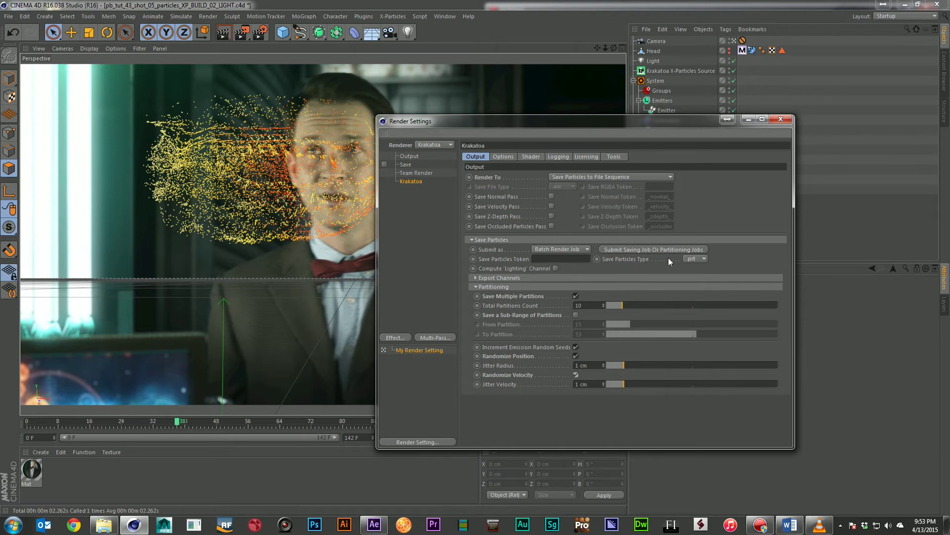
{"action": "left_click", "coordinate": [404, 156]}
{"action": "left_click", "coordinate": [528, 256]}
{"action": "left_click", "coordinate": [551, 294]}
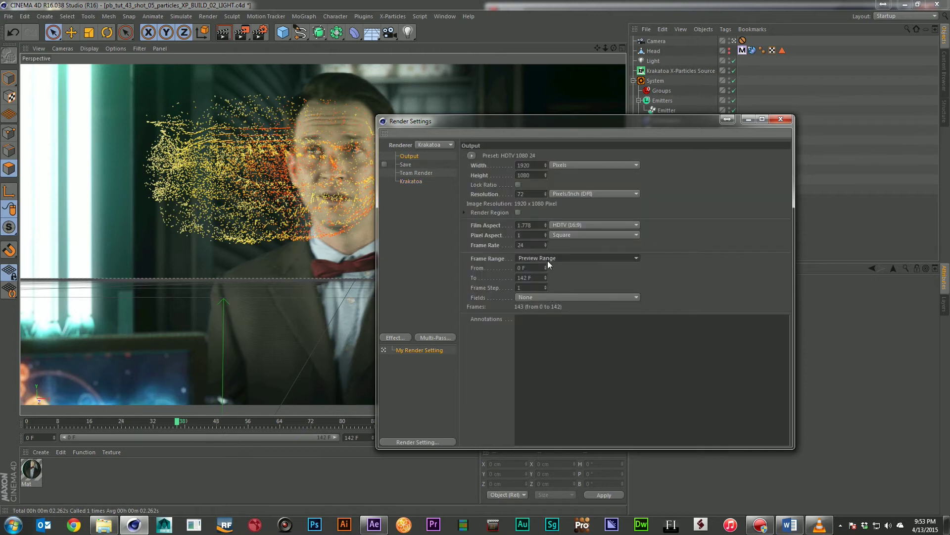
Enable saving for the render, check the folder in the regular image's file path, and return to the Krakatoa settings
{"action": "left_click", "coordinate": [410, 165]}
{"action": "left_click", "coordinate": [385, 164]}
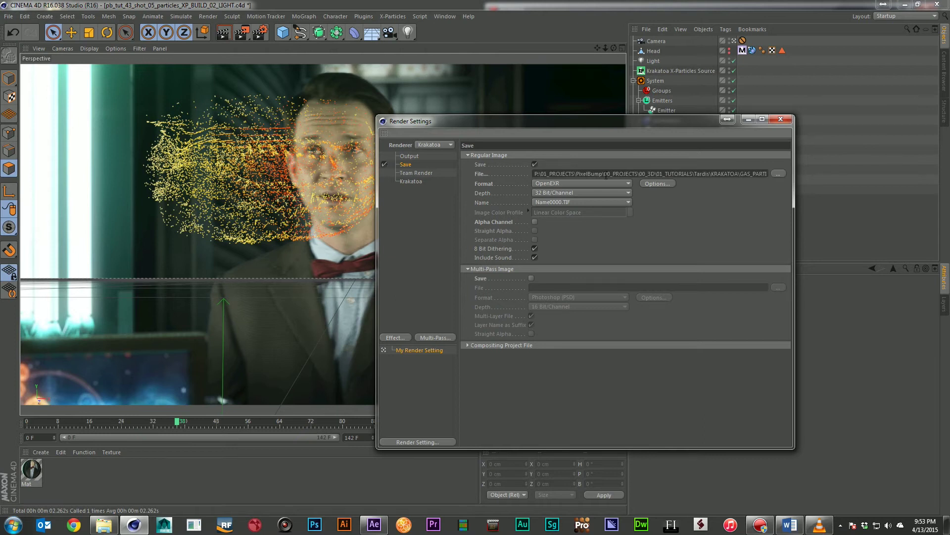
{"action": "left_click_drag", "start_coordinate": [751, 173], "coordinate": [796, 173]}
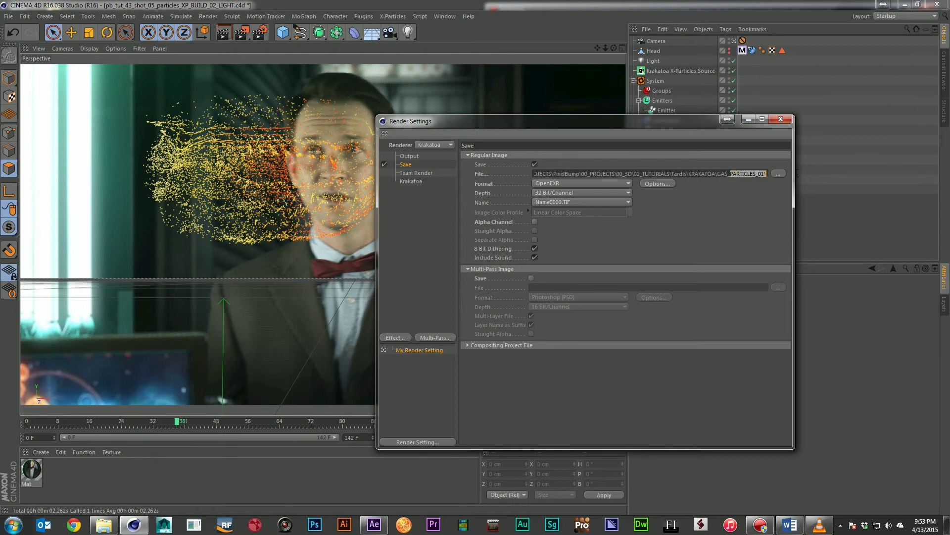
{"action": "left_click", "coordinate": [419, 182]}
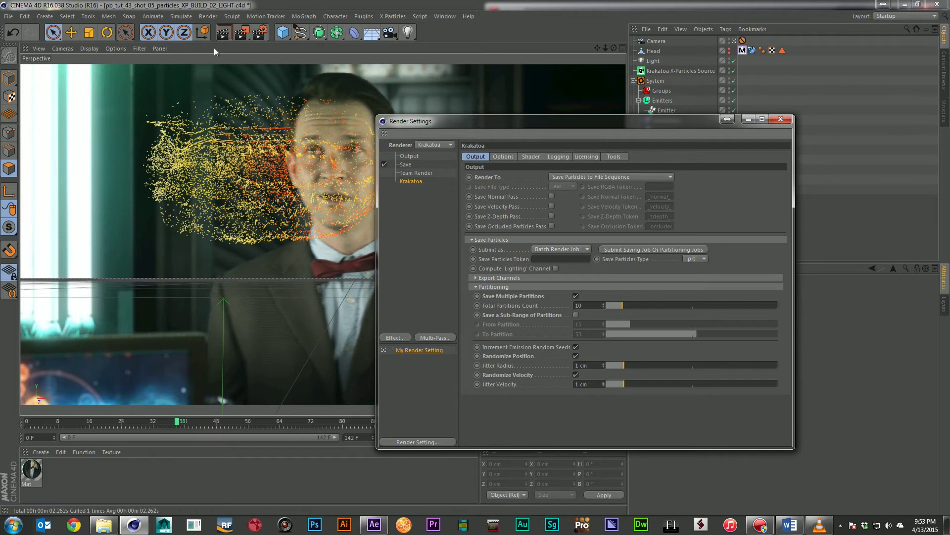
Open and enlarge the Render Queue to examine the partition jobs, compare it with the Krakatoa partition settings, and minimize the queue
{"action": "left_click", "coordinate": [208, 16]}
{"action": "left_click", "coordinate": [242, 107]}
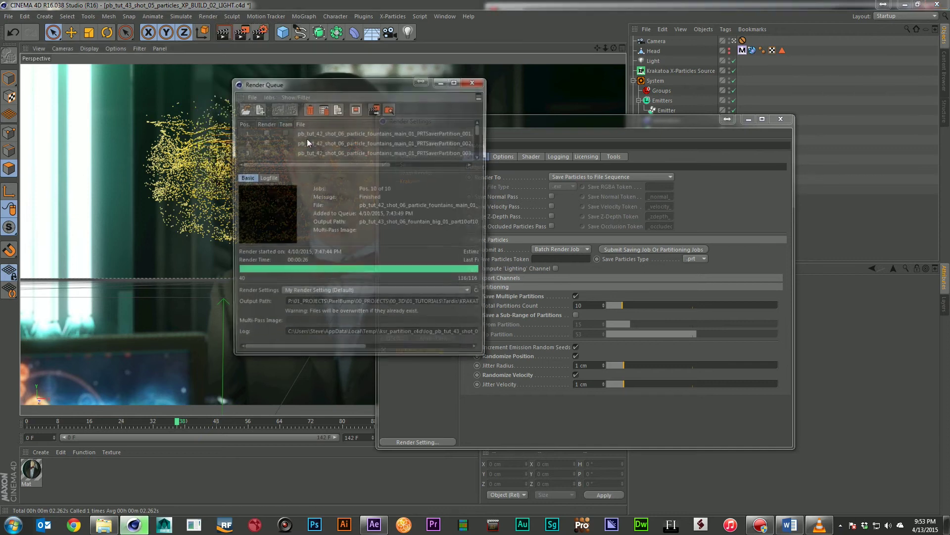
{"action": "left_click_drag", "start_coordinate": [486, 358], "coordinate": [691, 469]}
{"action": "left_click_drag", "start_coordinate": [419, 221], "coordinate": [438, 203]}
{"action": "left_click", "coordinate": [438, 223]}
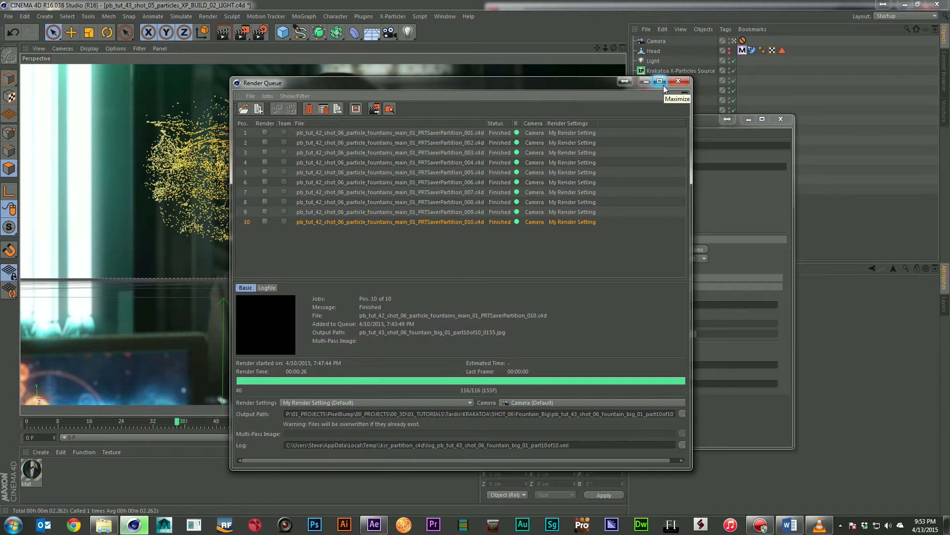
{"action": "left_click", "coordinate": [738, 133]}
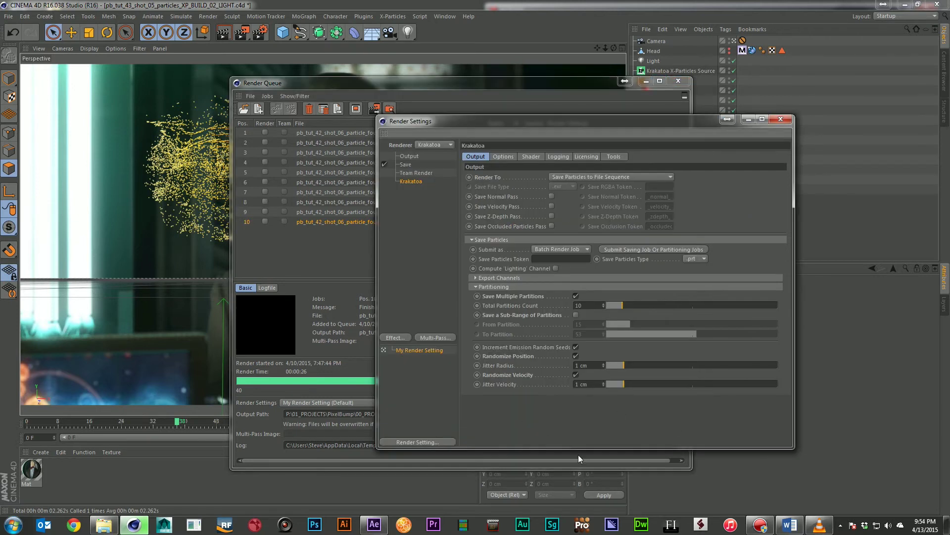
{"action": "left_click", "coordinate": [548, 90]}
{"action": "left_click", "coordinate": [646, 82]}
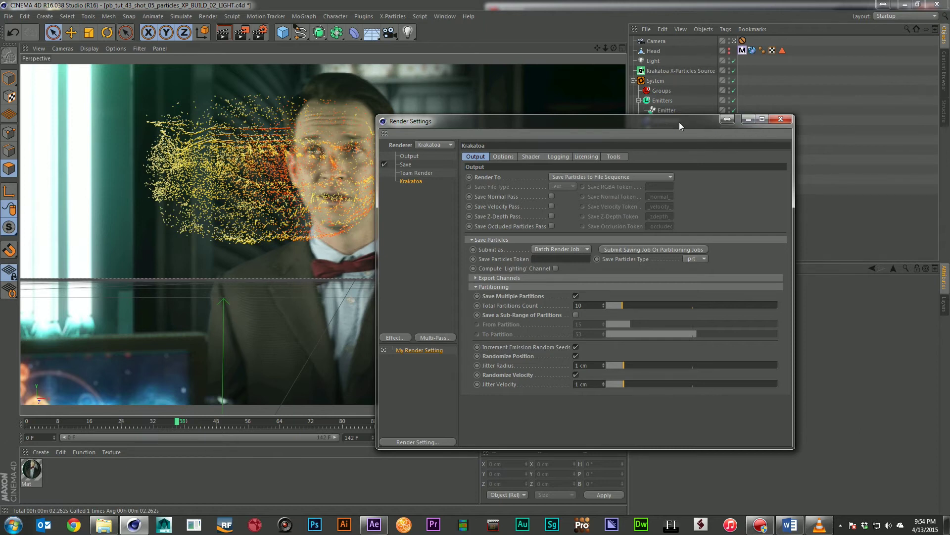
Close the render settings and disable the X-Particles System object together with all its child objects
{"action": "left_click", "coordinate": [780, 119]}
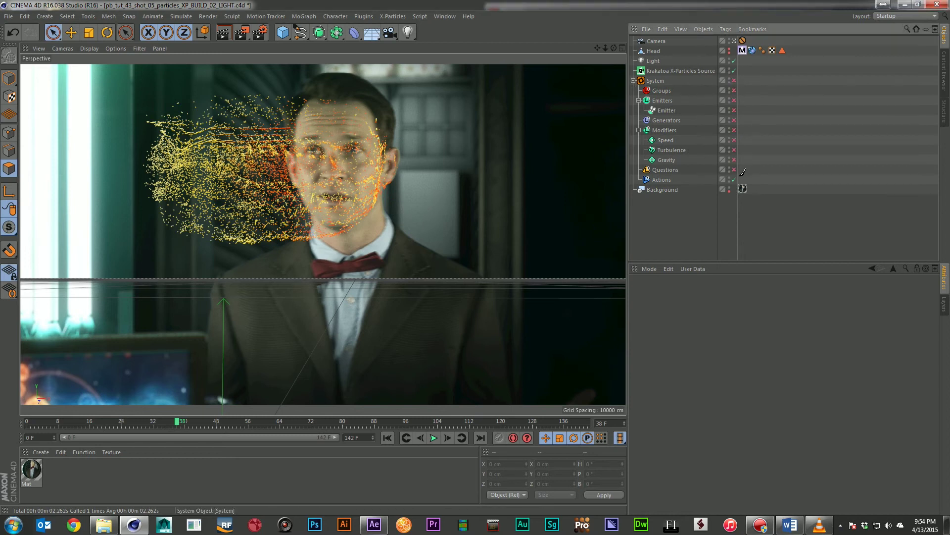
{"action": "left_click", "coordinate": [734, 81]}
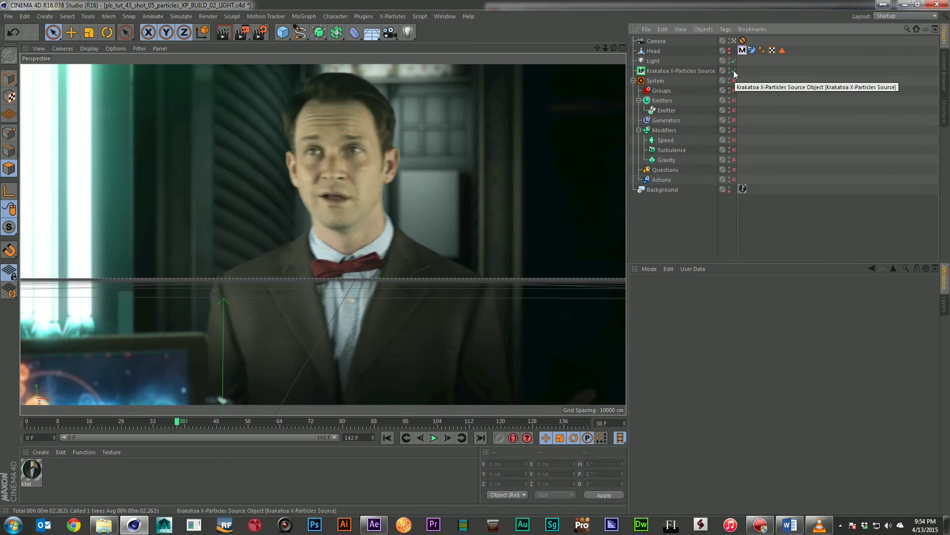
Disable the Krakatoa X-Particles Source and add a Krakatoa PRT Loader object to the scene
{"action": "left_click", "coordinate": [733, 70]}
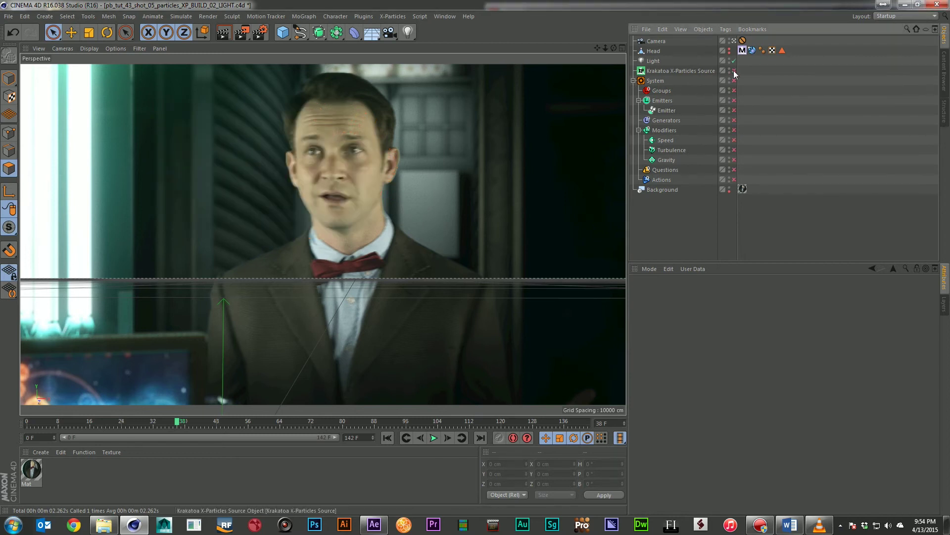
{"action": "left_click", "coordinate": [633, 81]}
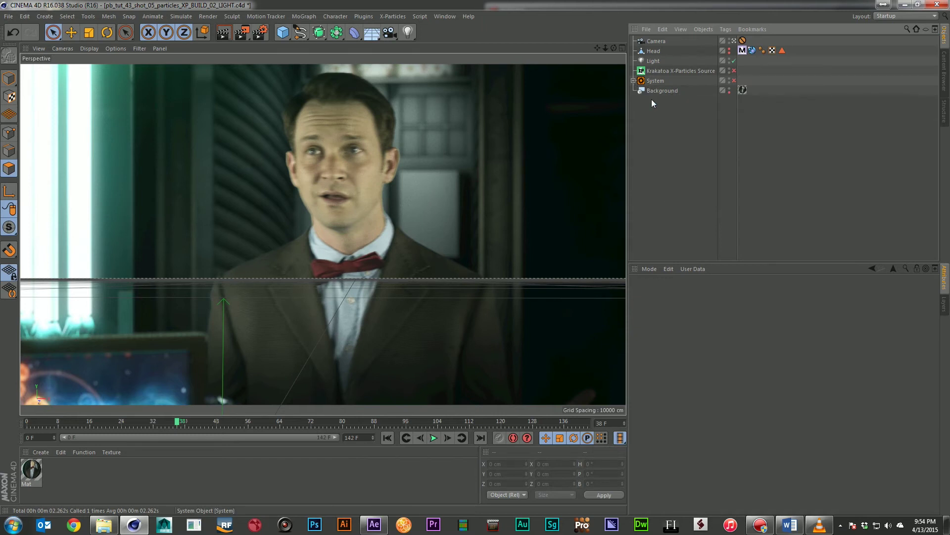
{"action": "left_click", "coordinate": [363, 16]}
{"action": "mouse_move", "coordinate": [396, 44]}
{"action": "left_click", "coordinate": [468, 48]}
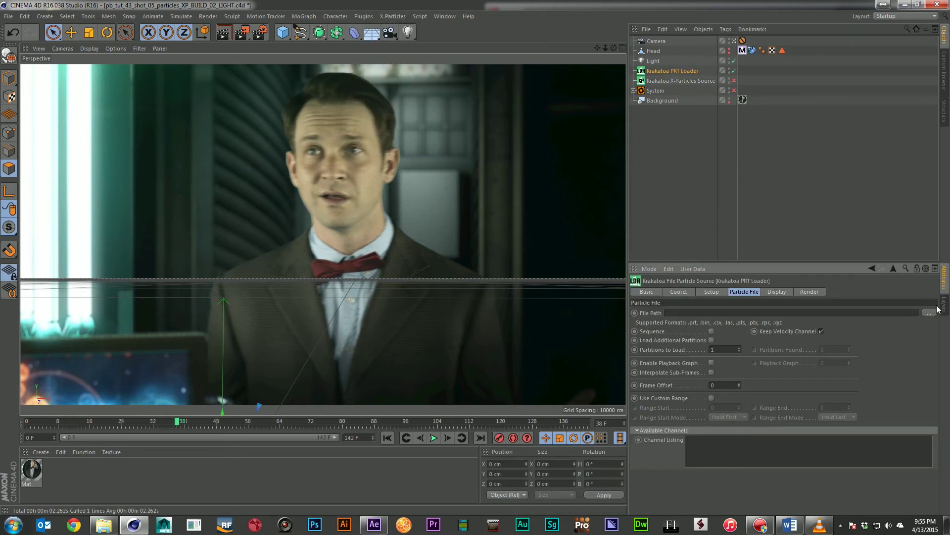
Load a part01of10 PRT file of the gas_particles_01 sequence from the GAS_PARTICLES_01 folder into the PRT Loader
{"action": "left_click", "coordinate": [929, 313]}
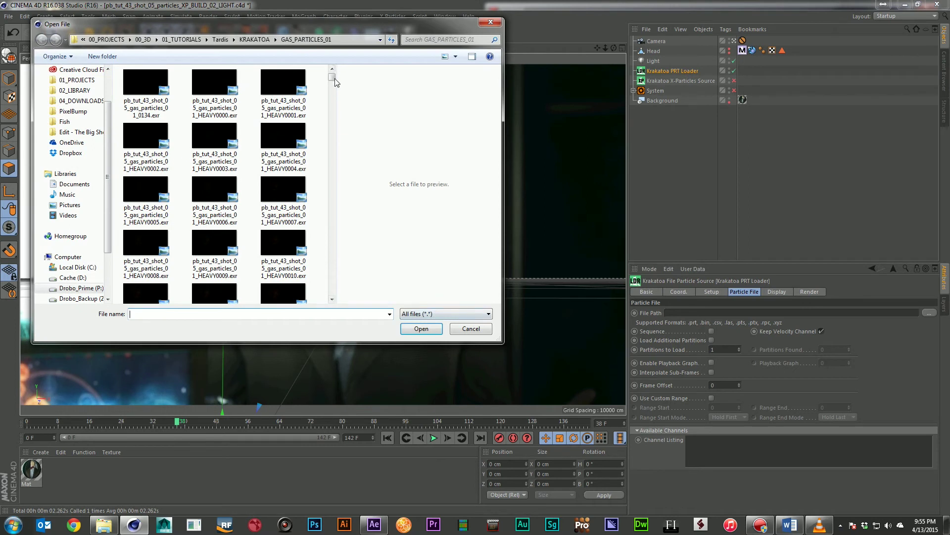
{"action": "left_click_drag", "start_coordinate": [331, 76], "coordinate": [331, 165]}
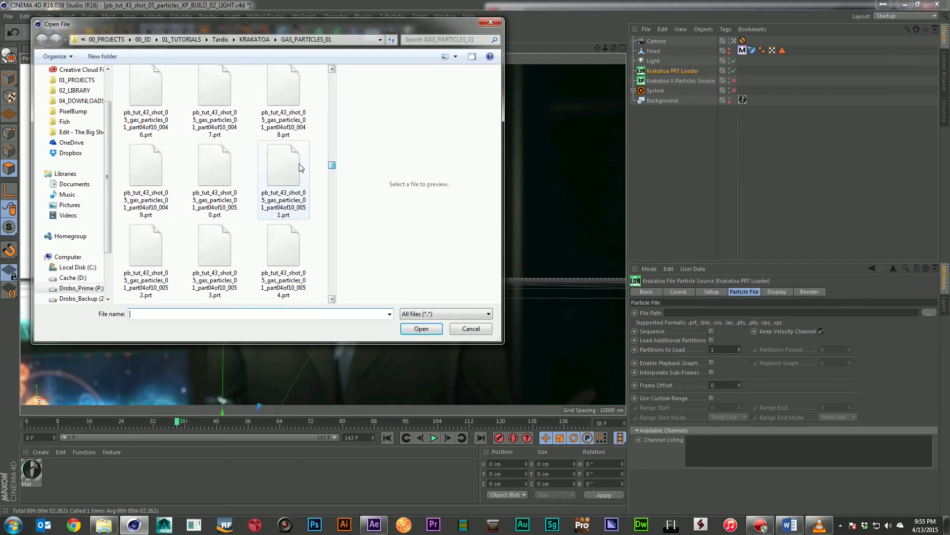
{"action": "left_click", "coordinate": [284, 171]}
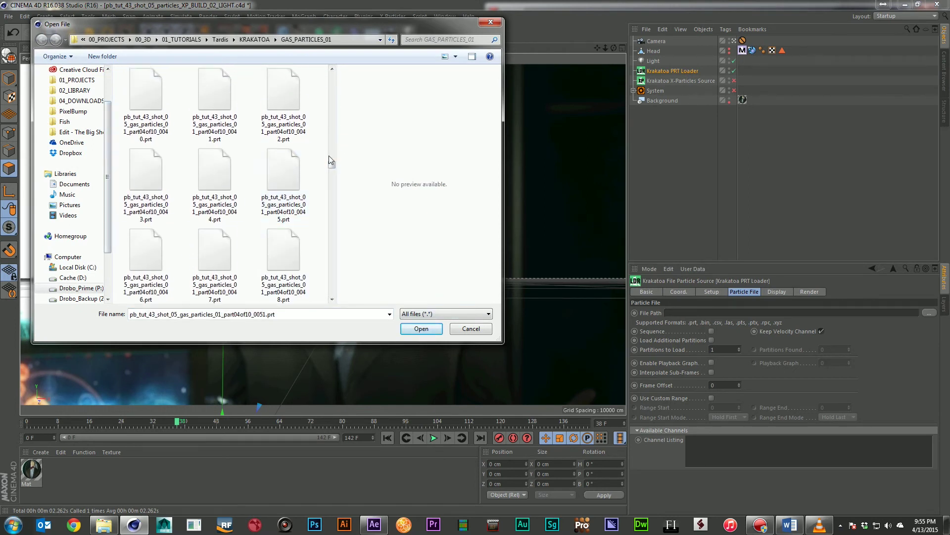
{"action": "left_click_drag", "start_coordinate": [331, 164], "coordinate": [332, 112]}
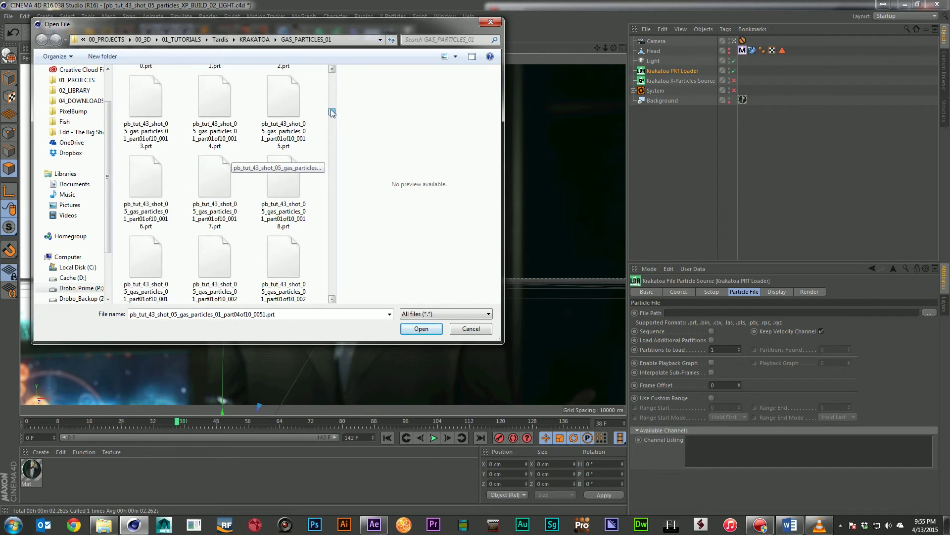
{"action": "double_click", "coordinate": [166, 126]}
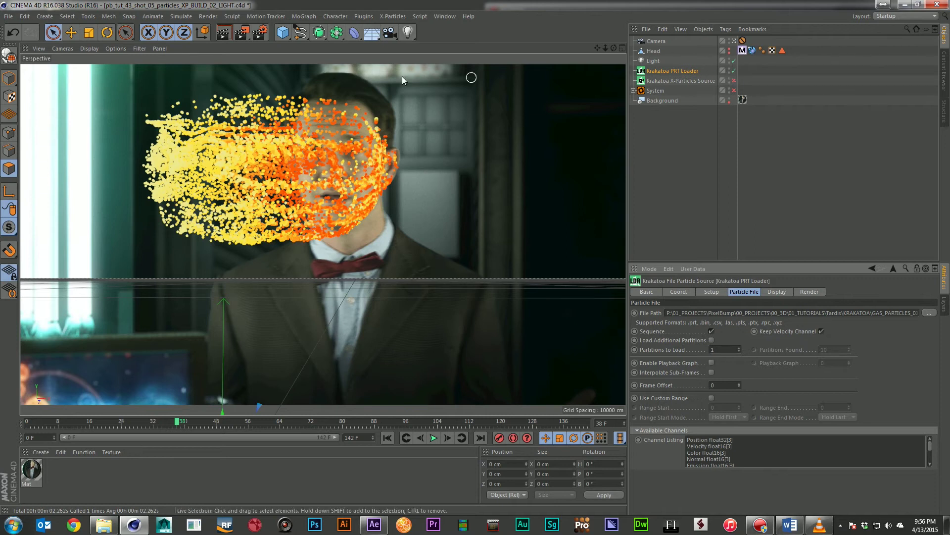
Switch the Krakatoa output from saving particles to rendering an image, and render the current frame in the Picture Viewer
{"action": "left_click", "coordinate": [223, 34]}
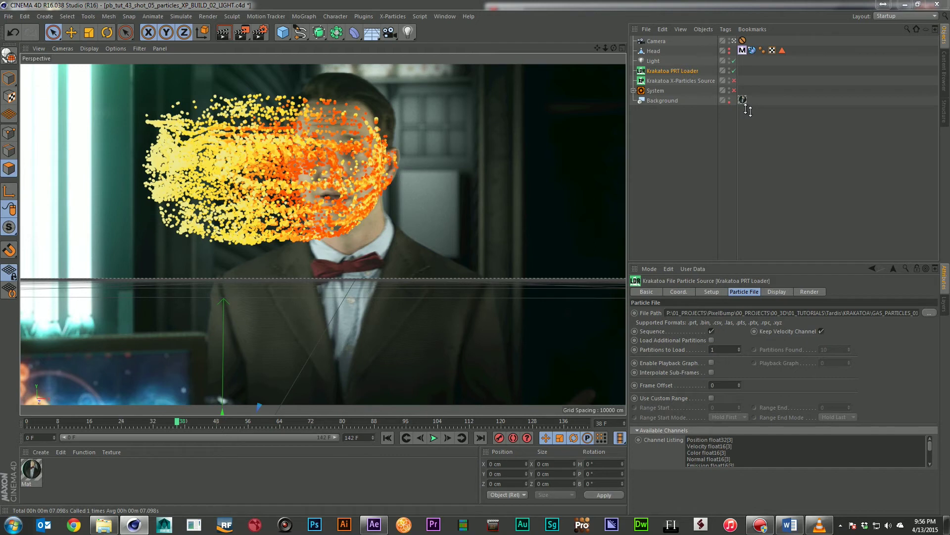
{"action": "key", "text": "ctrl+b"}
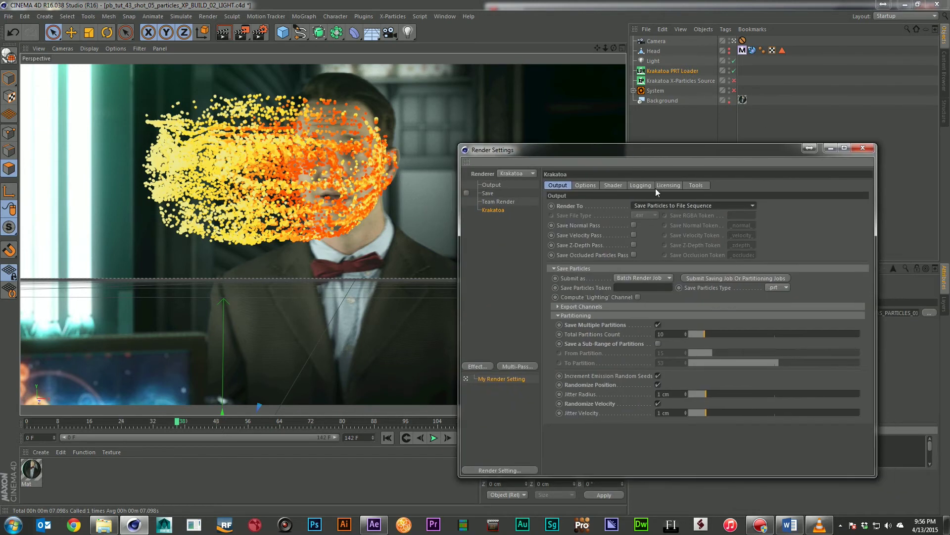
{"action": "left_click", "coordinate": [657, 206]}
{"action": "left_click", "coordinate": [659, 214]}
{"action": "left_click_drag", "start_coordinate": [611, 152], "coordinate": [949, 173]}
{"action": "left_click", "coordinate": [246, 34]}
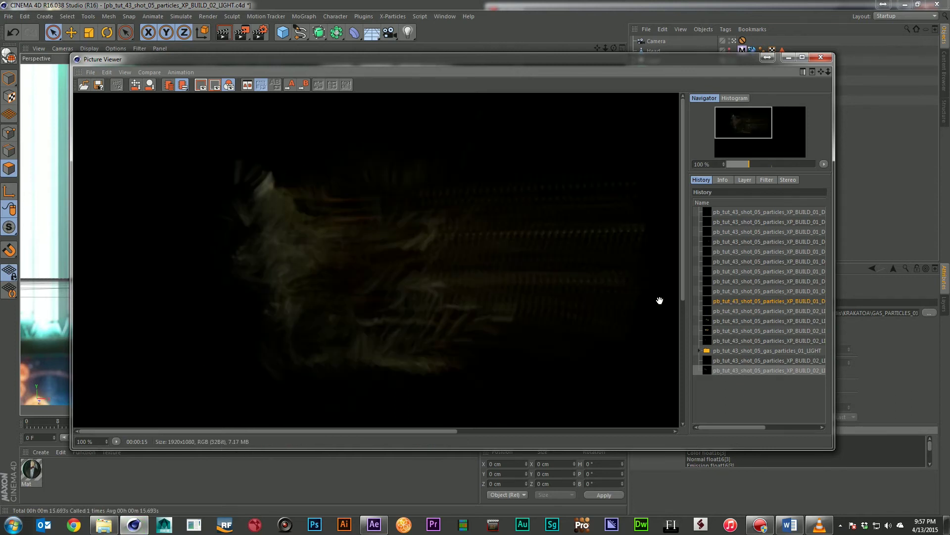
Compare the new PRT render with the earlier LIGHT render in the Picture Viewer history, and close the viewer
{"action": "left_click", "coordinate": [757, 343]}
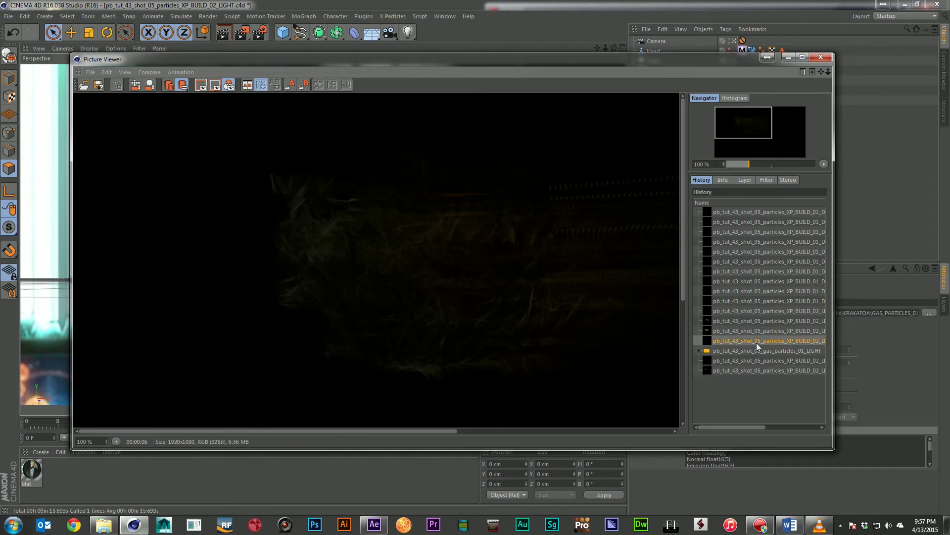
{"action": "left_click", "coordinate": [756, 370]}
{"action": "left_click", "coordinate": [761, 340]}
{"action": "left_click", "coordinate": [758, 371]}
{"action": "left_click", "coordinate": [757, 340]}
{"action": "left_click", "coordinate": [757, 371]}
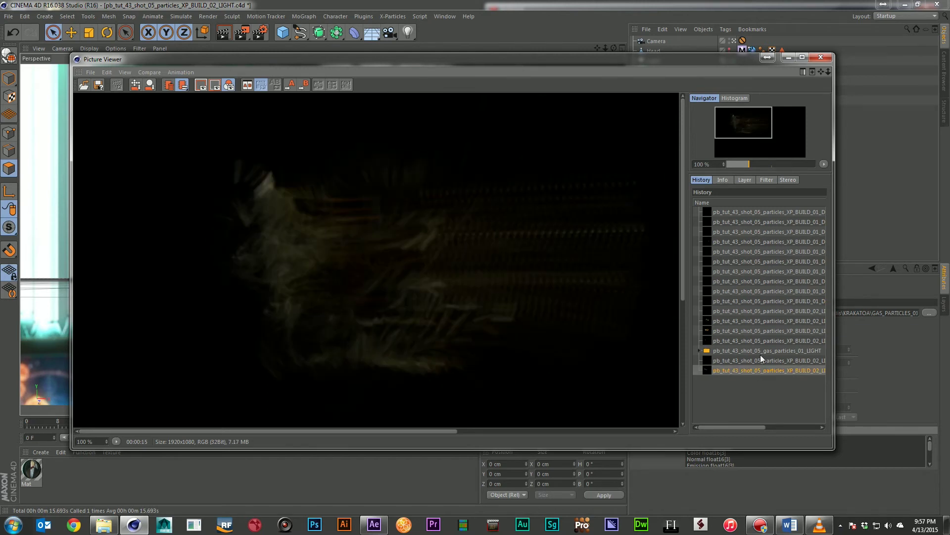
{"action": "left_click", "coordinate": [822, 58]}
Enable Load Additional Partitions on the Krakatoa PRT Loader and set Partitions to Load to 10
{"action": "left_click", "coordinate": [673, 71]}
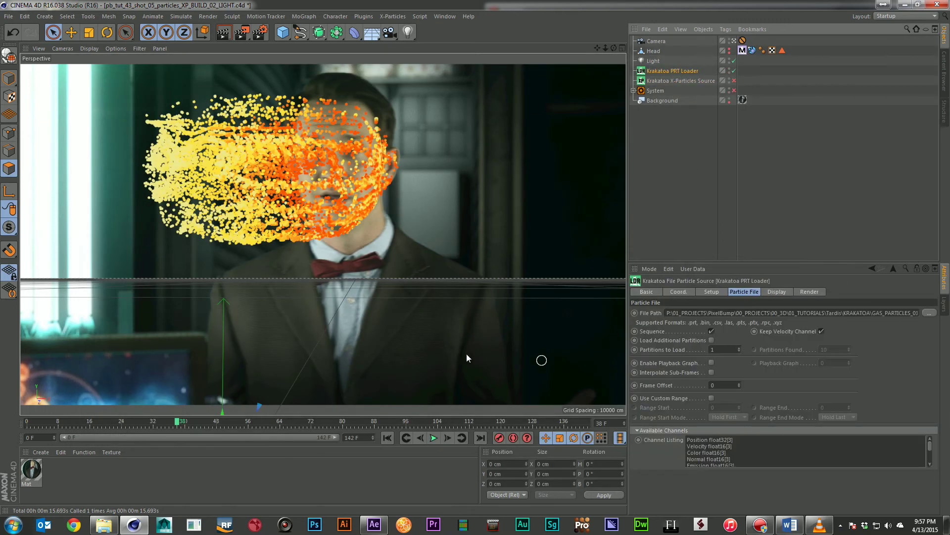
{"action": "left_click", "coordinate": [739, 348]}
{"action": "left_click", "coordinate": [739, 348]}
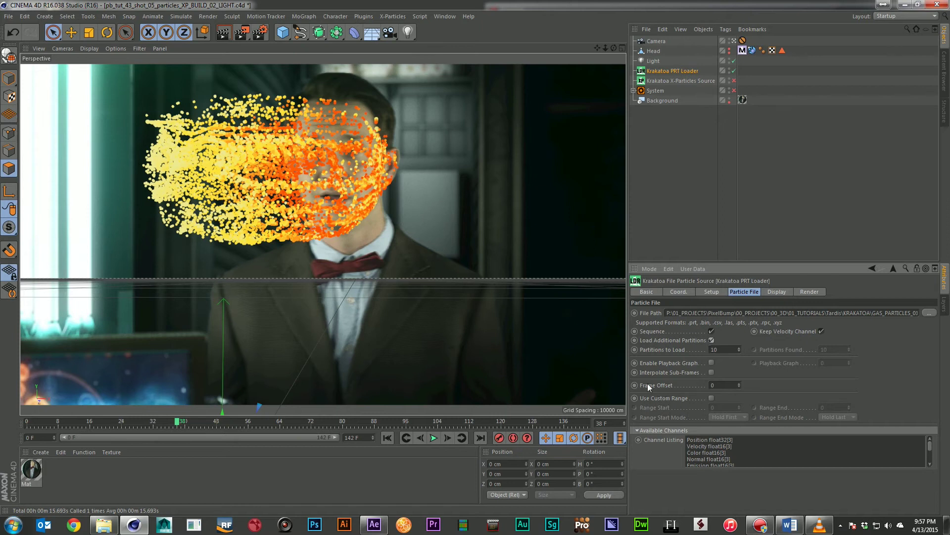
Render the current frame with all loaded partitions in the Picture Viewer and inspect the denser particle streaks
{"action": "left_click", "coordinate": [670, 237]}
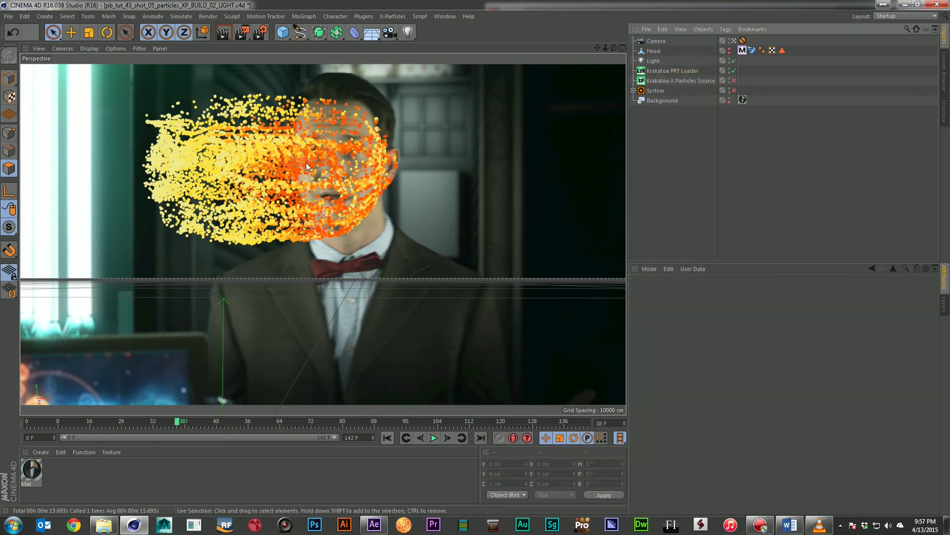
{"action": "left_click", "coordinate": [242, 32]}
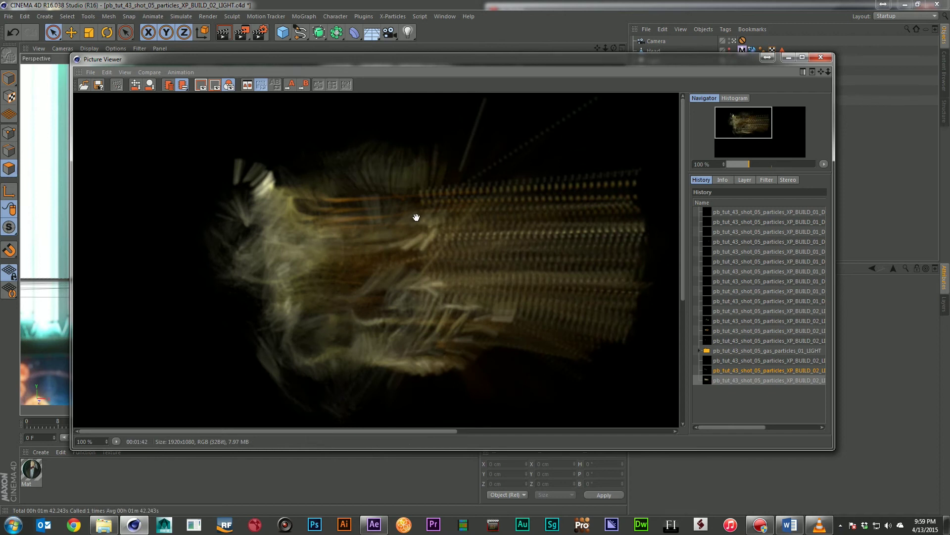
{"action": "left_click_drag", "start_coordinate": [421, 253], "coordinate": [409, 238]}
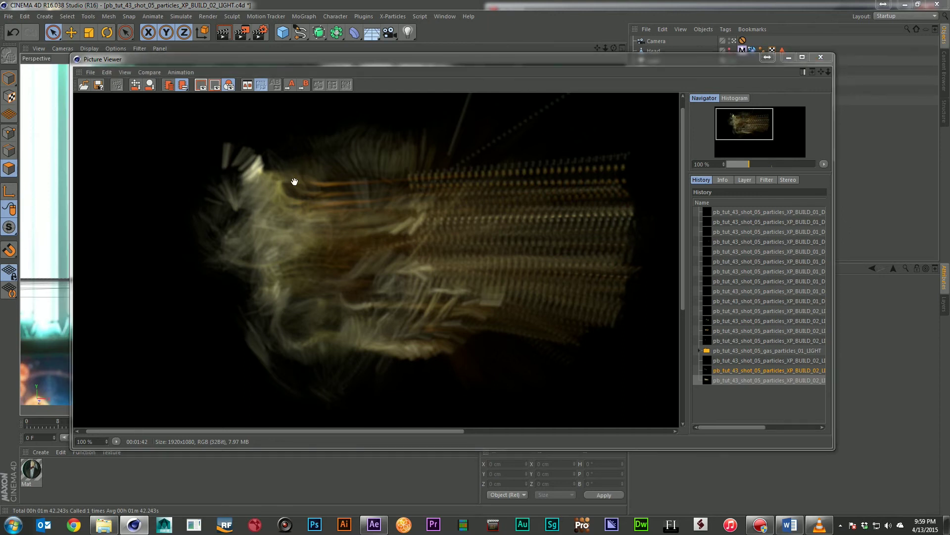
Switch to After Effects and preview the pb_tut_43_shot_05_gas_particles_01_HEAVY EXR footage
{"action": "left_click", "coordinate": [374, 531]}
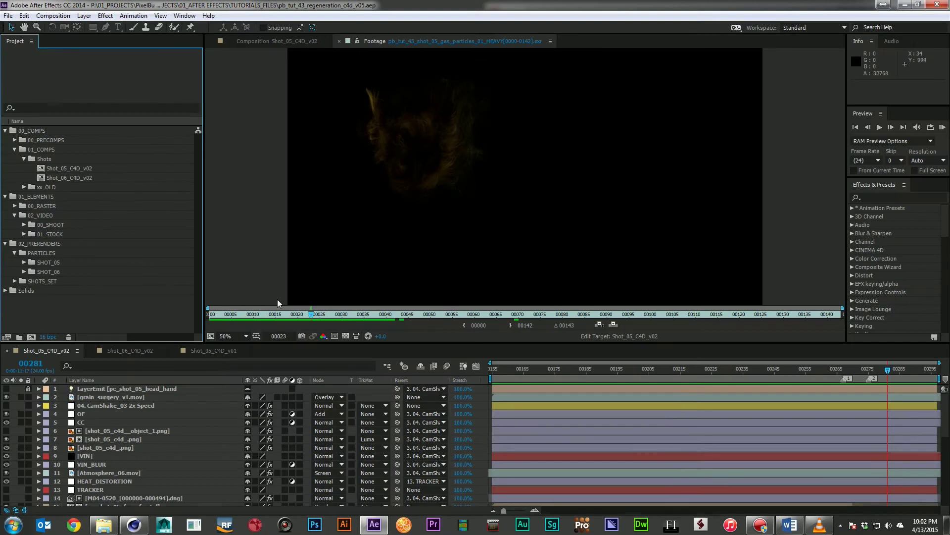
{"action": "key", "text": "KP_0"}
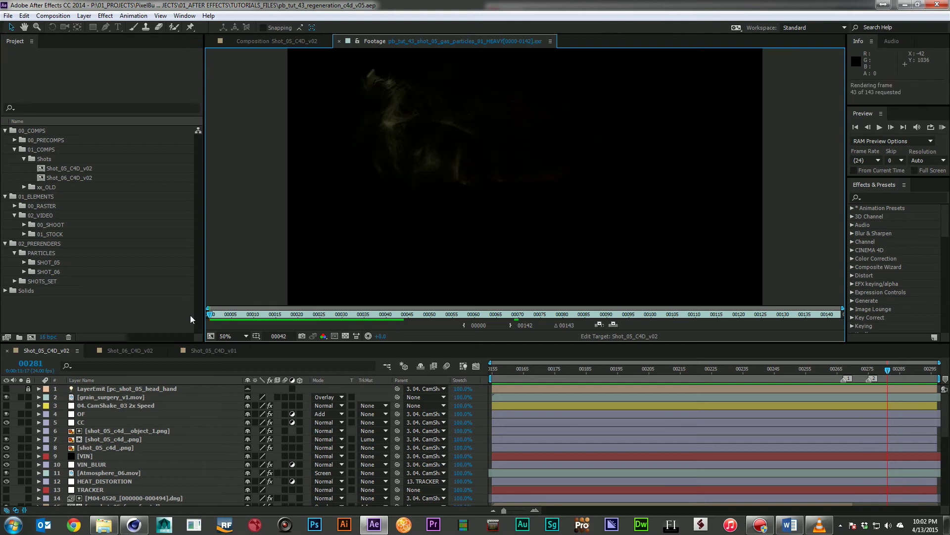
{"action": "key", "text": "KP_0"}
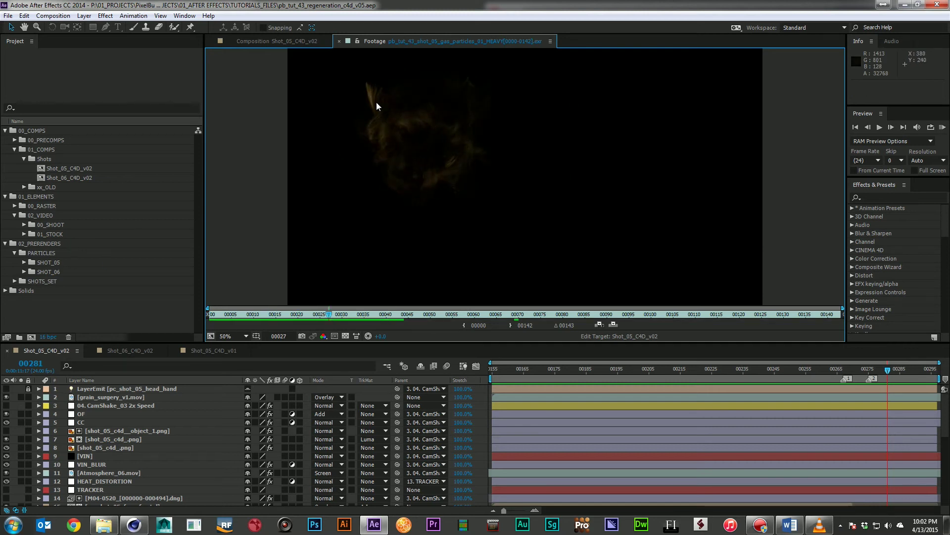
Switch back to Cinema 4D, bring up the pb_tut_43_shot_05_particles_XP_BUILD_04_XTRAHEAVY.c4d project, and play its particle simulation to frame 58
{"action": "key", "text": "alt+Tab"}
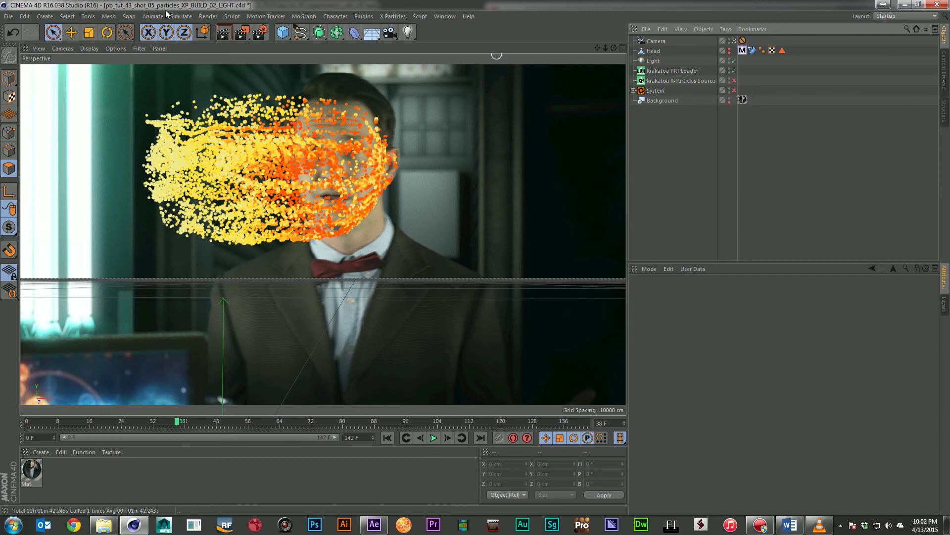
{"action": "left_click", "coordinate": [435, 17]}
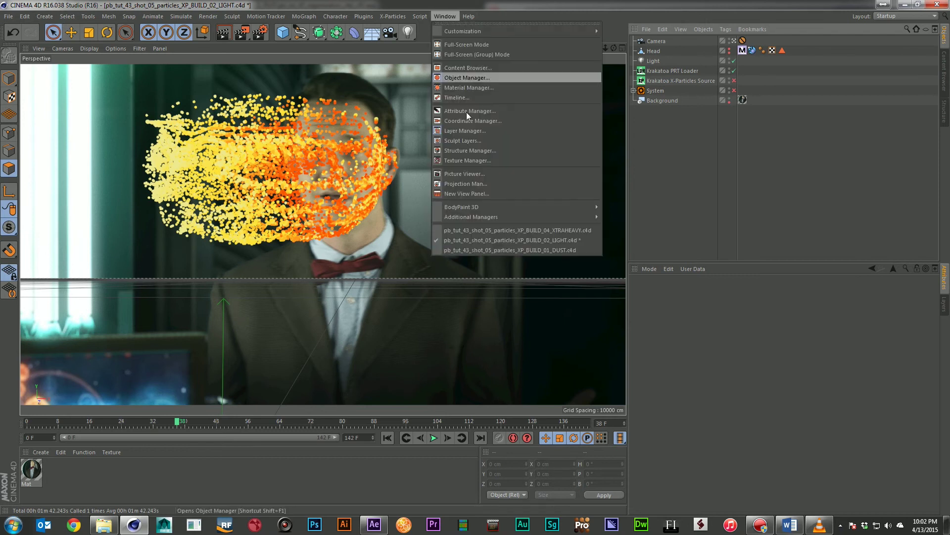
{"action": "left_click", "coordinate": [511, 227]}
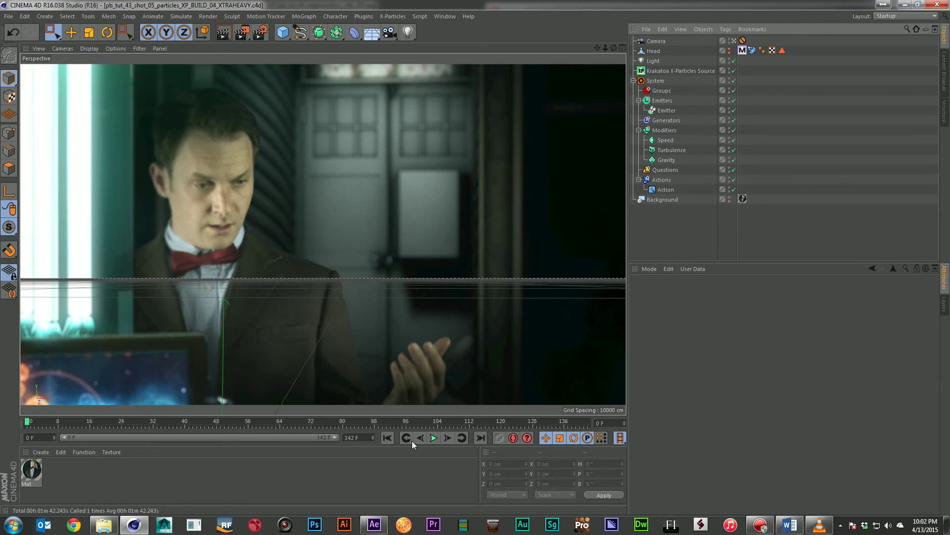
{"action": "left_click", "coordinate": [433, 438]}
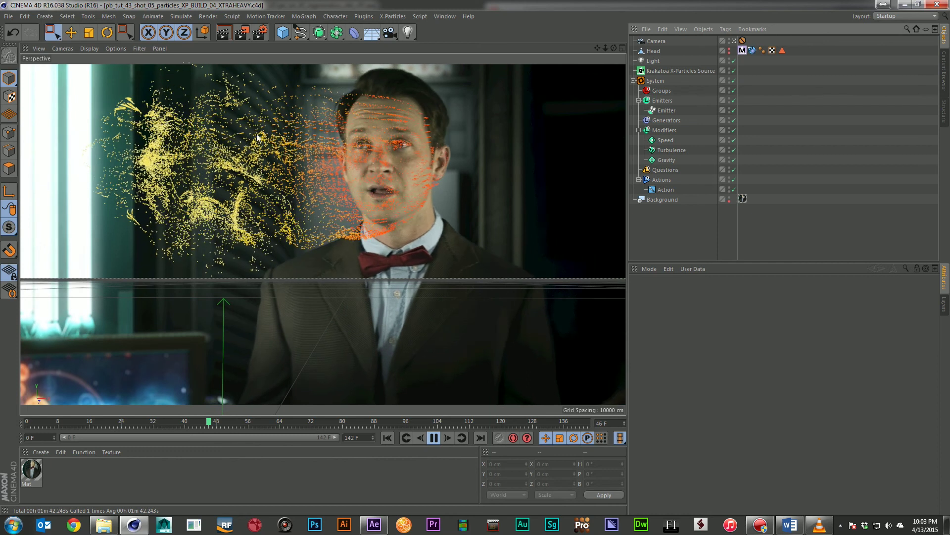
{"action": "left_click", "coordinate": [434, 438]}
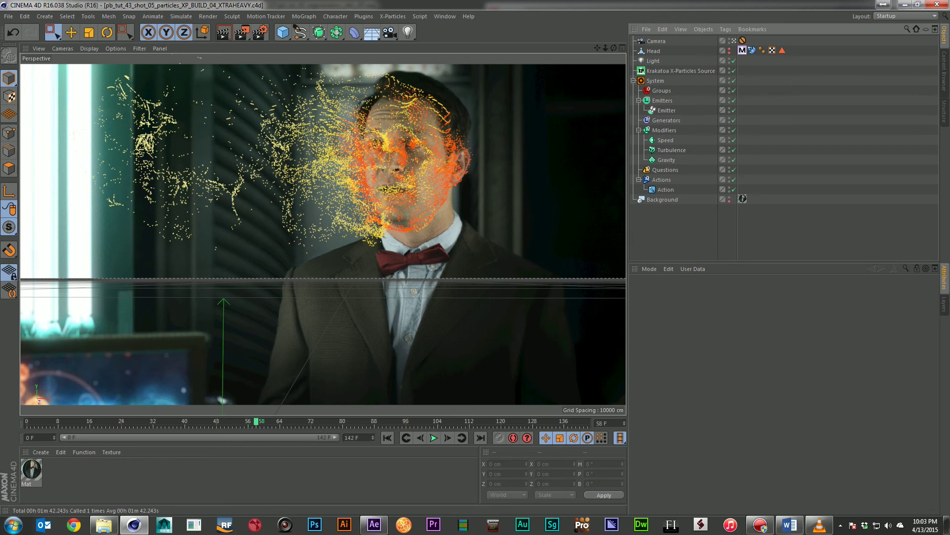
Render frame 58 of the XTRAHEAVY project in the Picture Viewer, examine the particles, and close the render settings
{"action": "left_click_drag", "start_coordinate": [949, 148], "coordinate": [646, 149]}
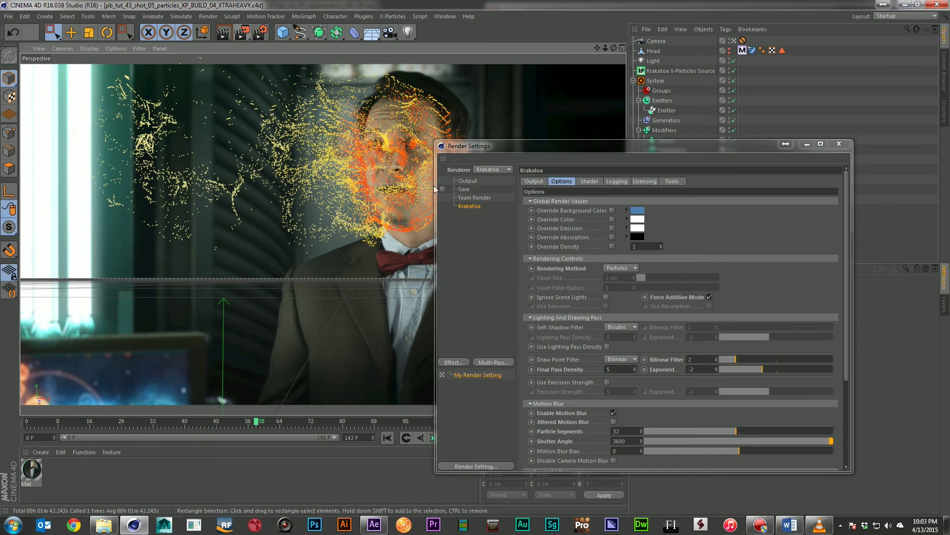
{"action": "left_click", "coordinate": [239, 33]}
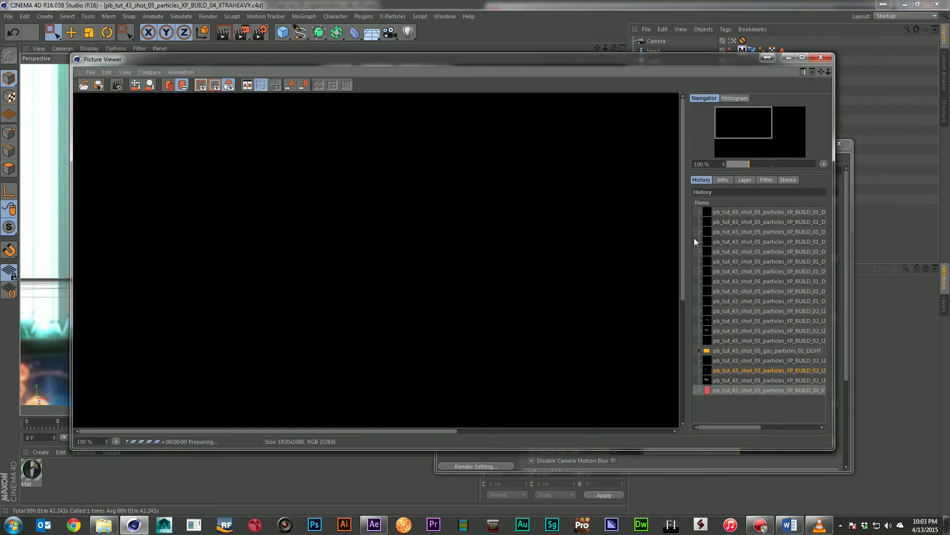
{"action": "left_click_drag", "start_coordinate": [774, 129], "coordinate": [784, 135]}
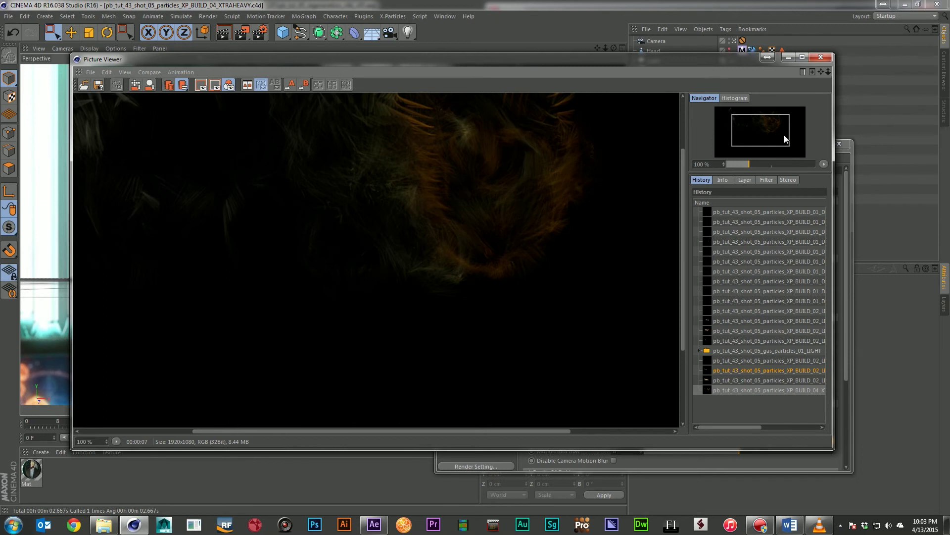
{"action": "left_click_drag", "start_coordinate": [761, 123], "coordinate": [755, 115]}
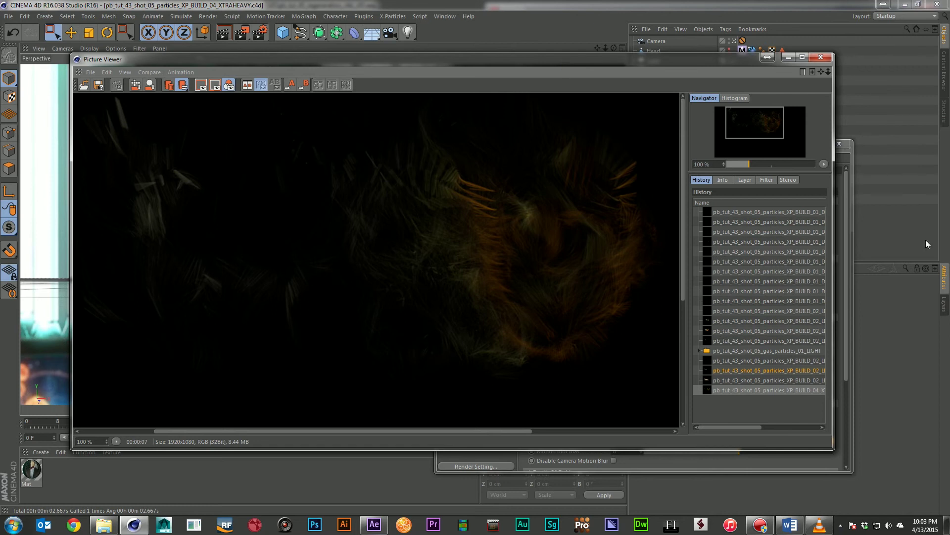
{"action": "left_click_drag", "start_coordinate": [536, 62], "coordinate": [949, 91]}
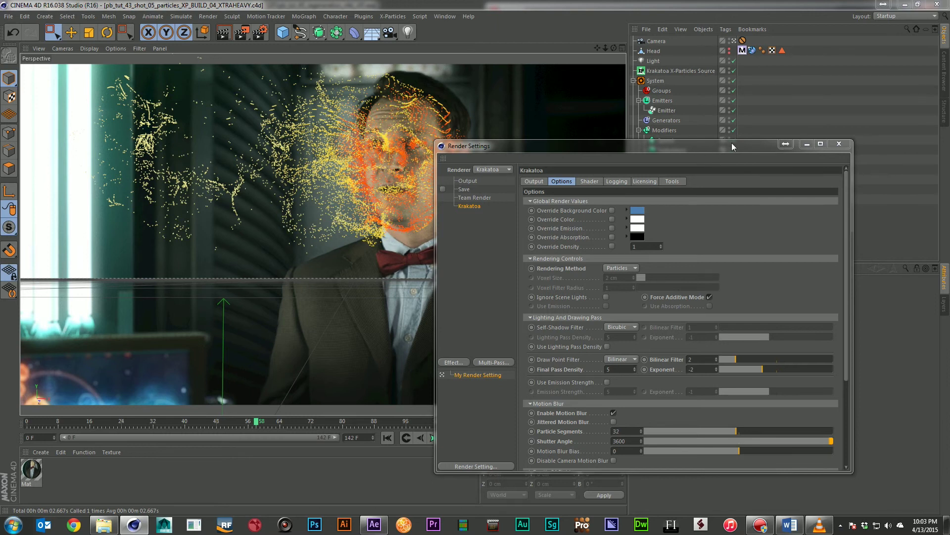
{"action": "left_click", "coordinate": [838, 145]}
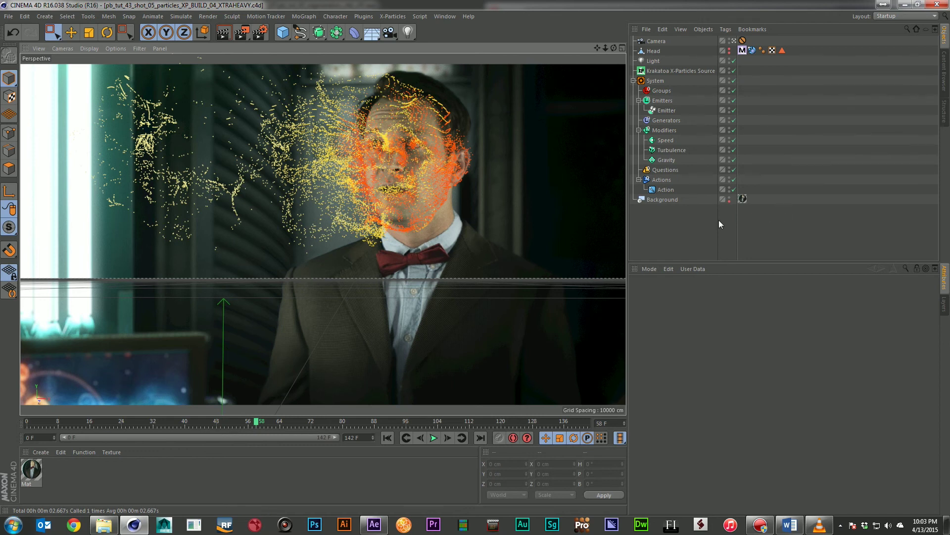
Add a Krakatoa Repopulate Particles tag to the Krakatoa X-Particles Source
{"action": "right_click", "coordinate": [675, 72]}
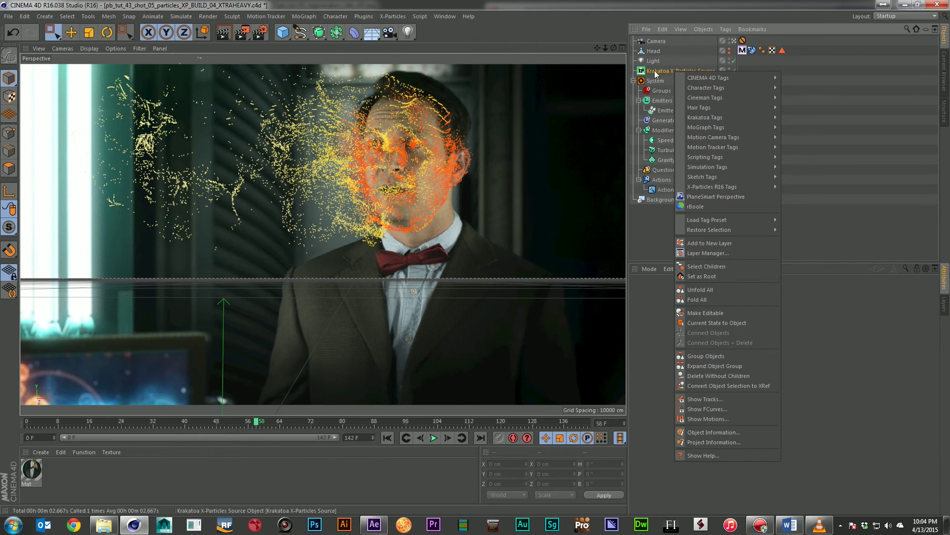
{"action": "mouse_move", "coordinate": [739, 117]}
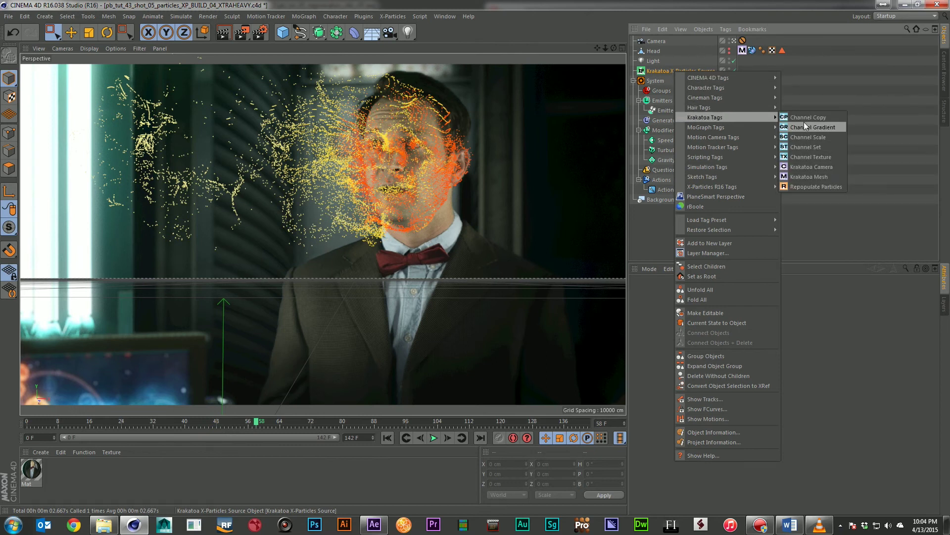
{"action": "left_click", "coordinate": [819, 188]}
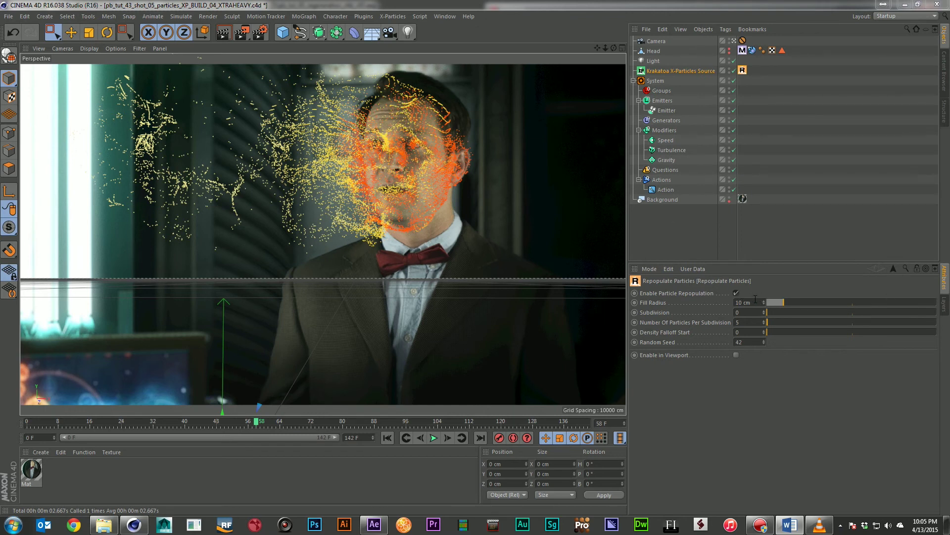
Render the current frame in the Picture Viewer with the default Repopulate Particles settings and examine the particle streaks
{"action": "key", "text": "shift+r"}
{"action": "left_click_drag", "start_coordinate": [859, 125], "coordinate": [324, 96]}
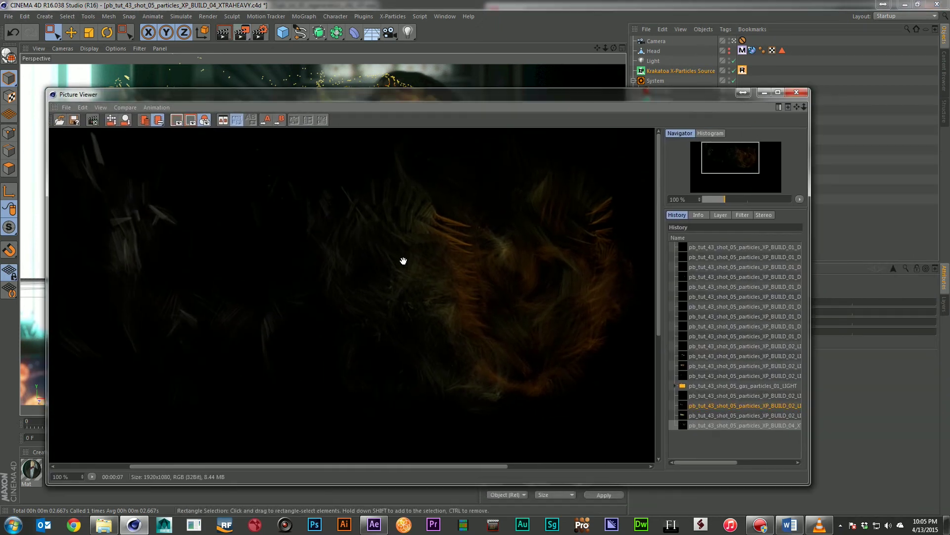
{"action": "key", "text": "shift+r"}
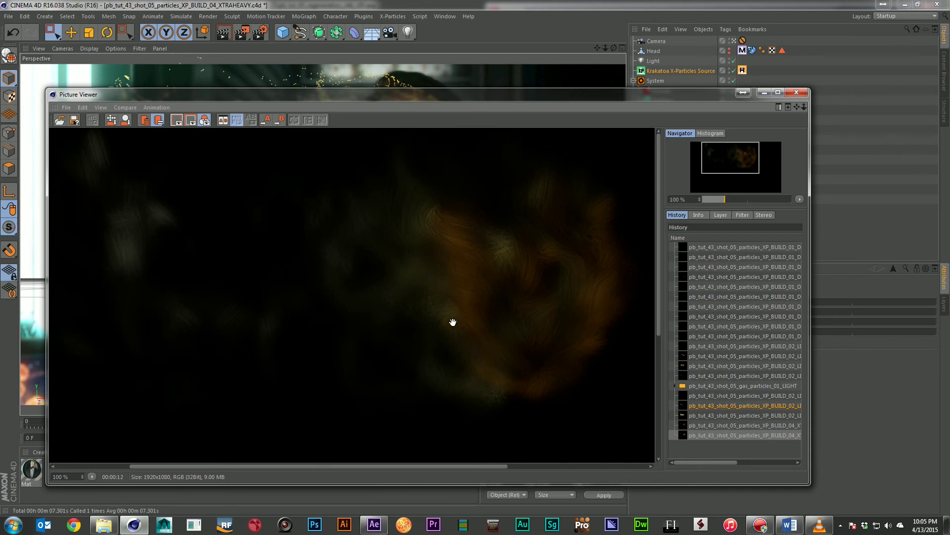
{"action": "key", "text": "shift+r"}
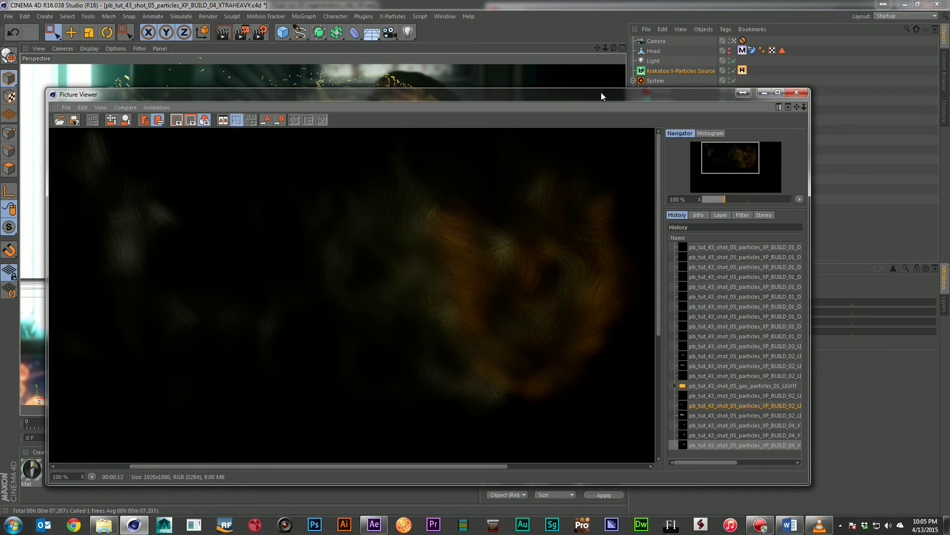
{"action": "left_click_drag", "start_coordinate": [601, 92], "coordinate": [949, 102]}
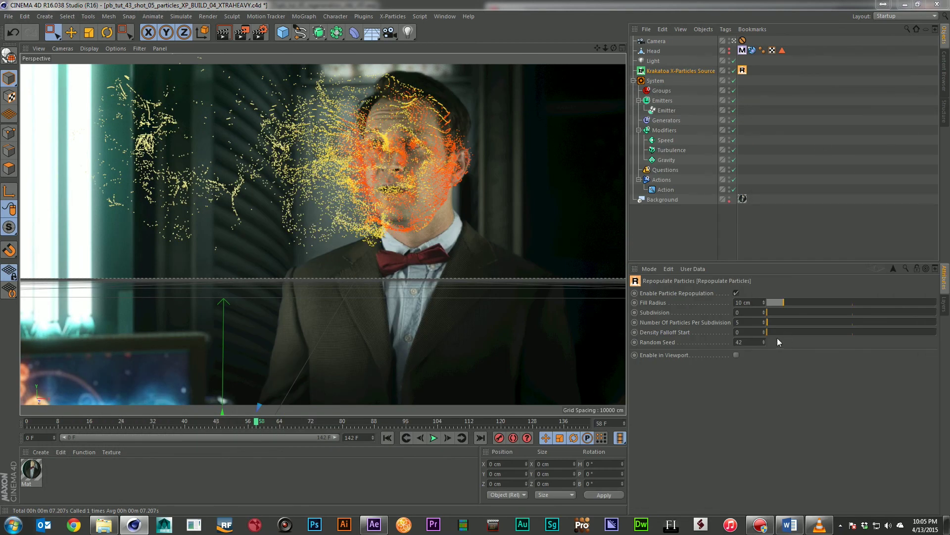
Set the Repopulate Particles tag's Fill Radius to 5 cm and render the frame in the Picture Viewer
{"action": "left_click_drag", "start_coordinate": [755, 300], "coordinate": [683, 304]}
{"action": "type", "text": "5"}
{"action": "key", "text": "Return"}
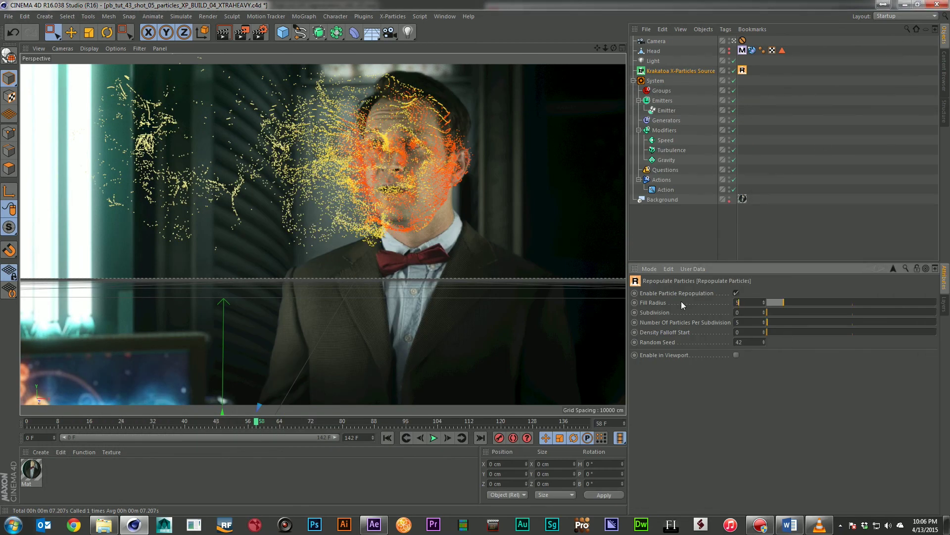
{"action": "key", "text": "shift+r"}
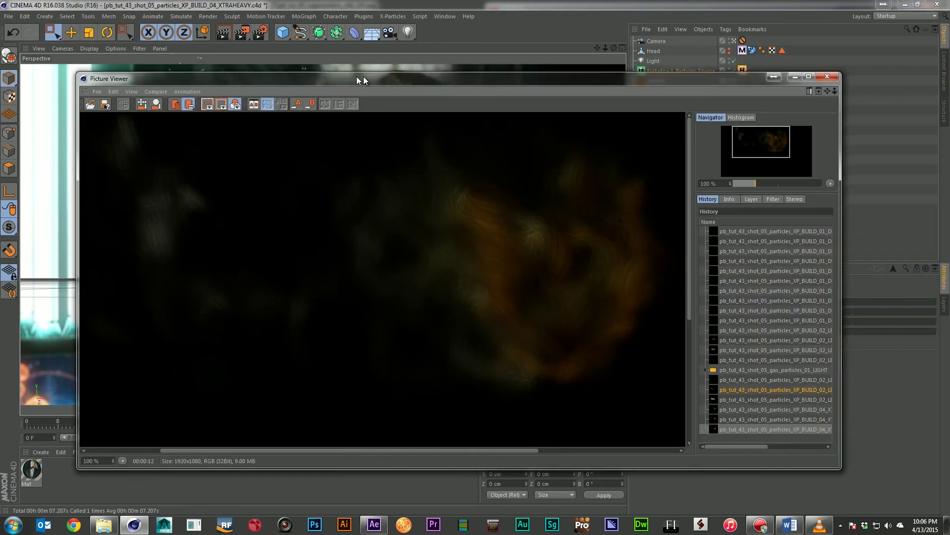
{"action": "left_click", "coordinate": [245, 33]}
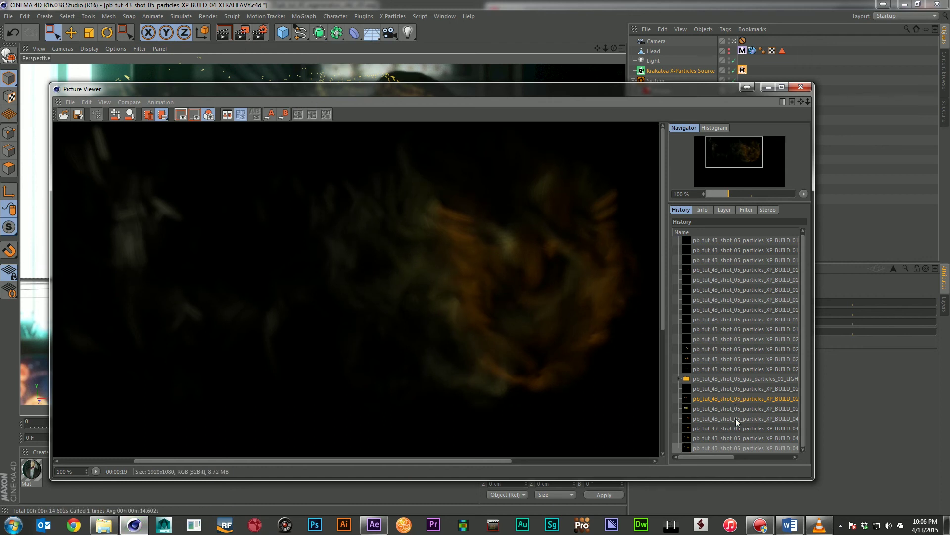
{"action": "left_click", "coordinate": [741, 448]}
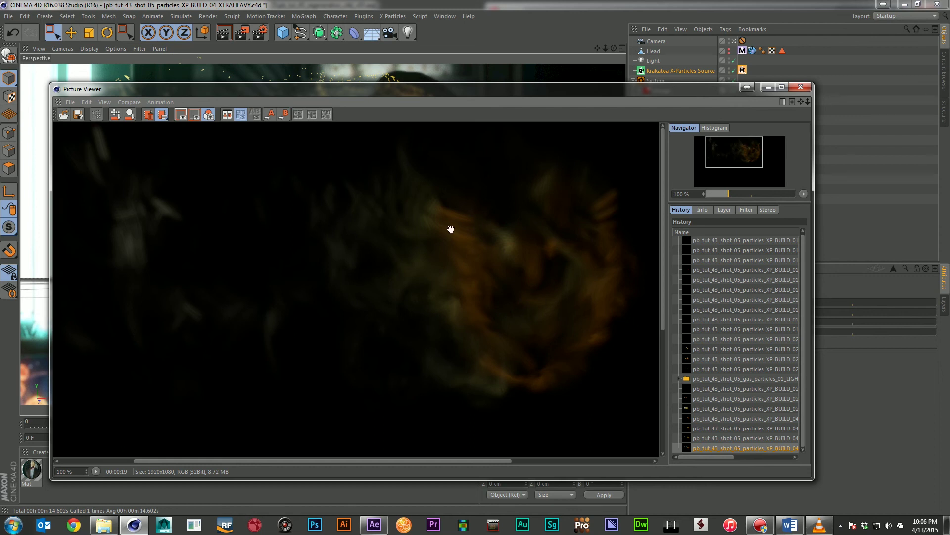
{"action": "left_click_drag", "start_coordinate": [687, 87], "coordinate": [949, 105]}
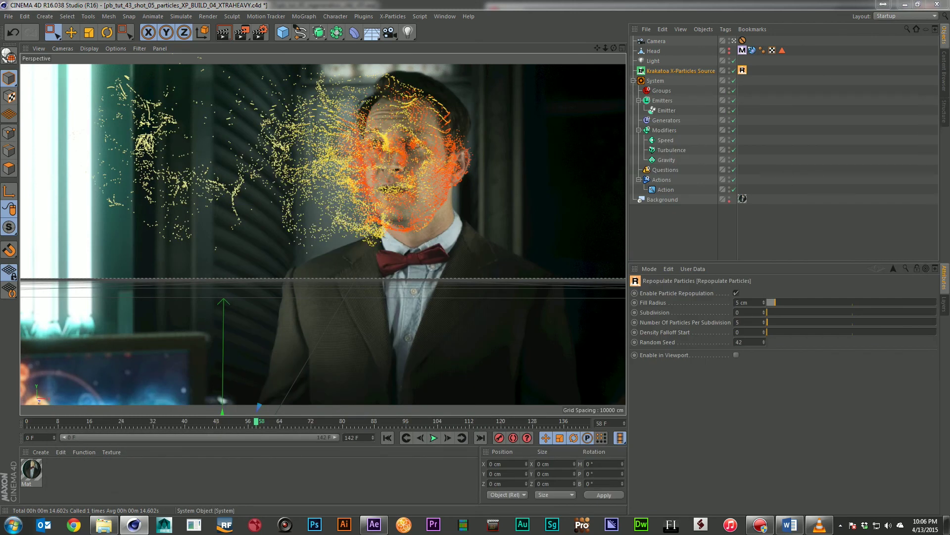
Reduce the Repopulate Particles tag's Fill Radius to 2 cm and render the frame again in the Picture Viewer
{"action": "left_click_drag", "start_coordinate": [751, 302], "coordinate": [697, 312]}
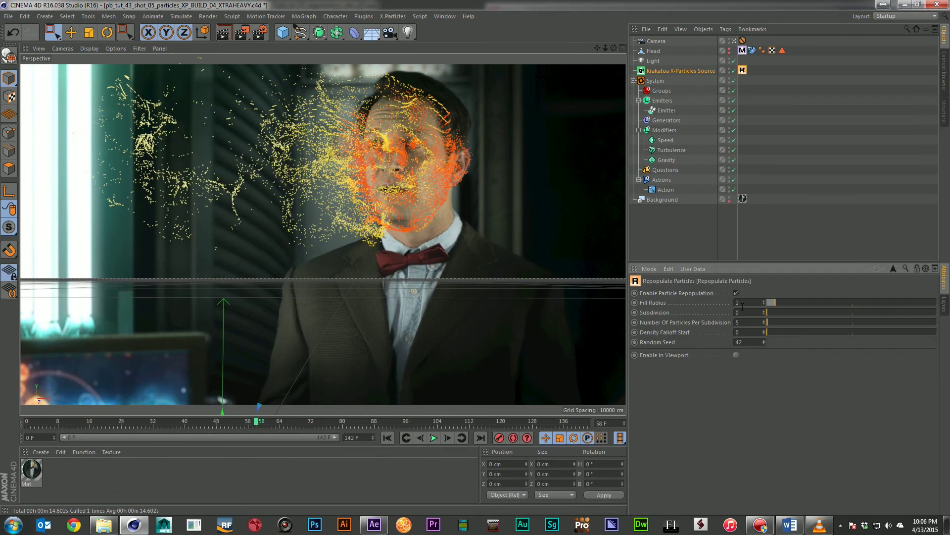
{"action": "left_click_drag", "start_coordinate": [949, 114], "coordinate": [393, 112]}
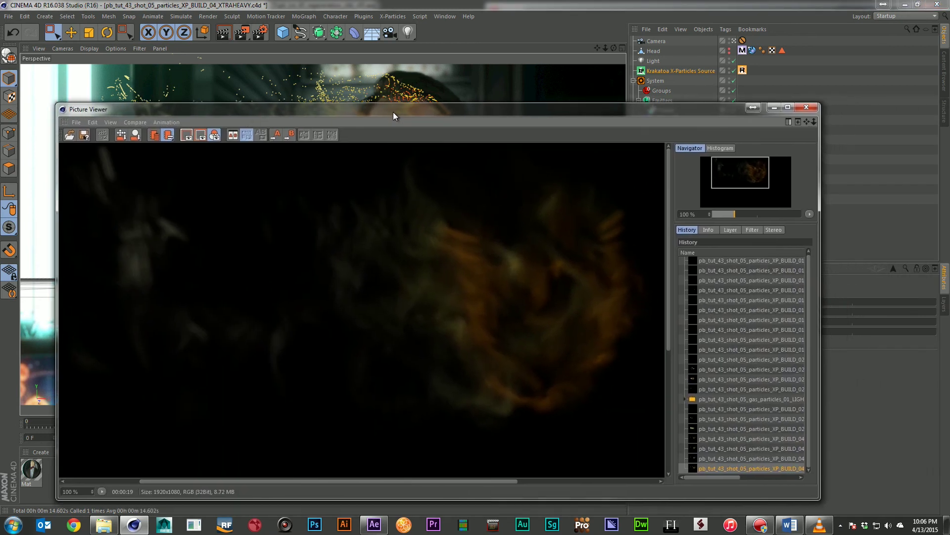
{"action": "left_click", "coordinate": [243, 34]}
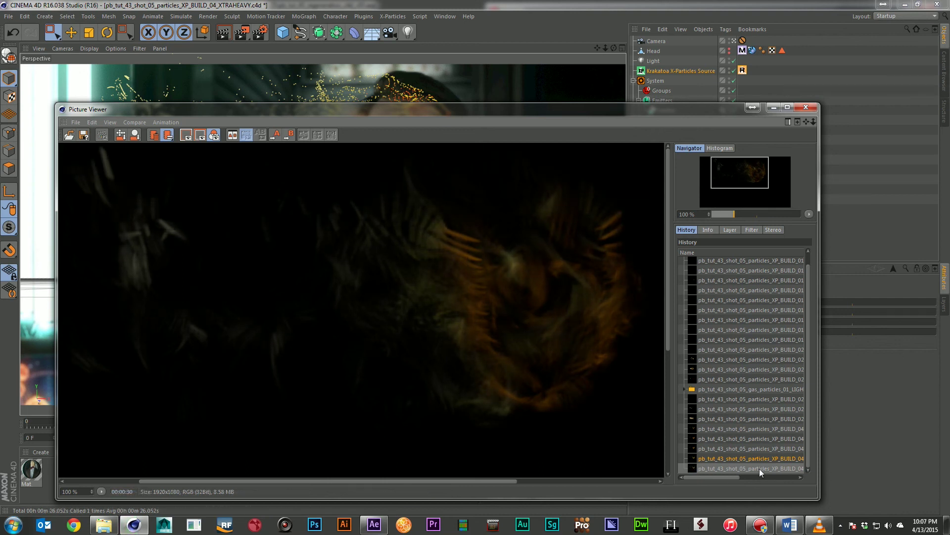
Compare the latest XTRAHEAVY renders at different fill radii in the Picture Viewer history, and close the viewer
{"action": "left_click", "coordinate": [758, 457]}
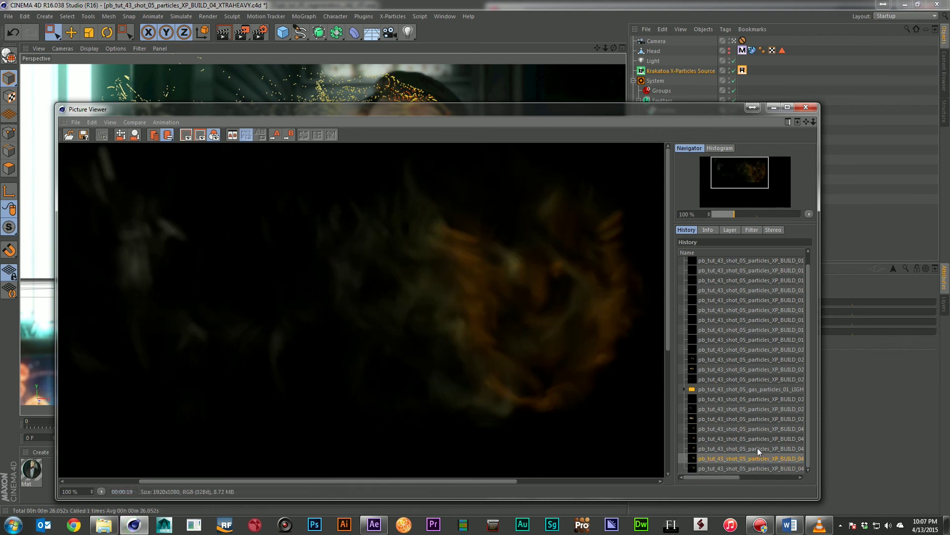
{"action": "left_click", "coordinate": [758, 448]}
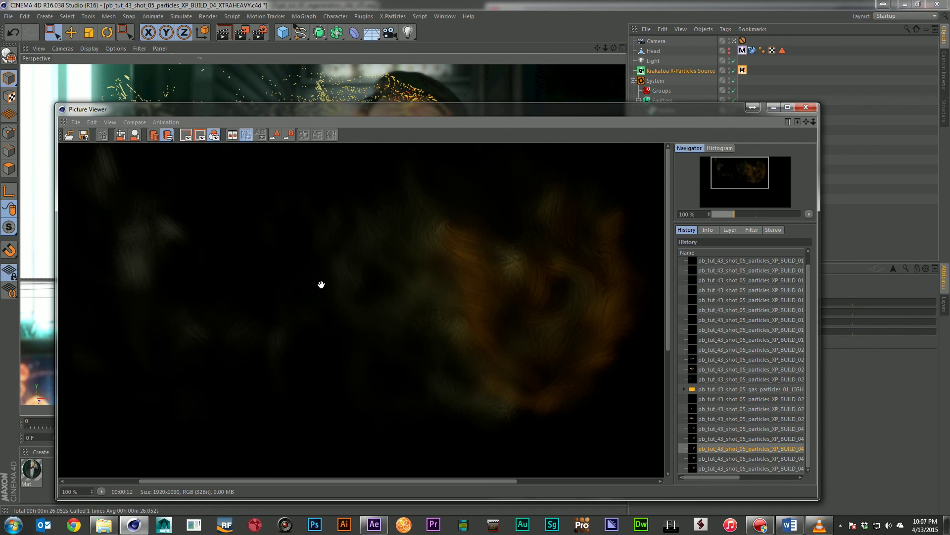
{"action": "left_click", "coordinate": [780, 459]}
{"action": "left_click", "coordinate": [782, 467]}
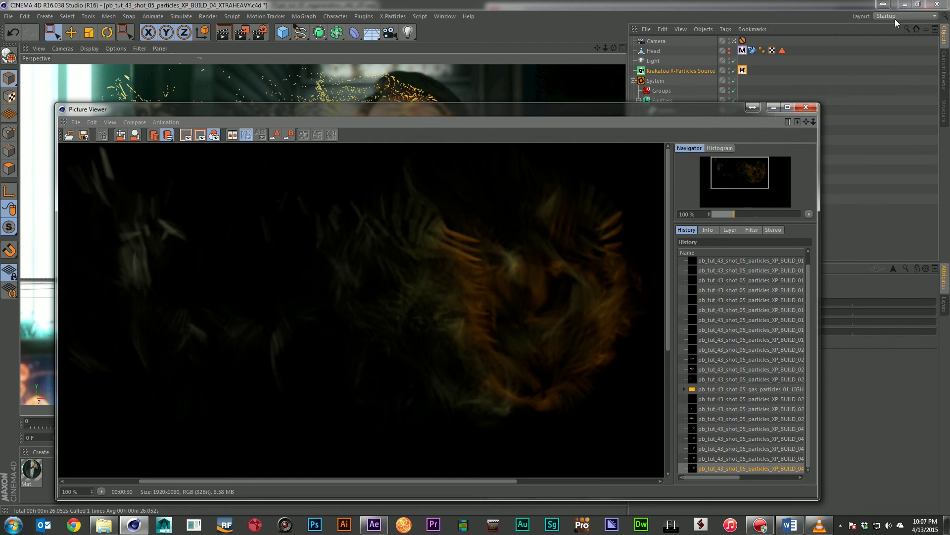
{"action": "left_click", "coordinate": [806, 108]}
Switch to After Effects and preview the pb_tut_43_shot_05_gas_particles_01_XTRAHEAVY EXR footage from the SHOT_05 particles folder
{"action": "left_click", "coordinate": [374, 525]}
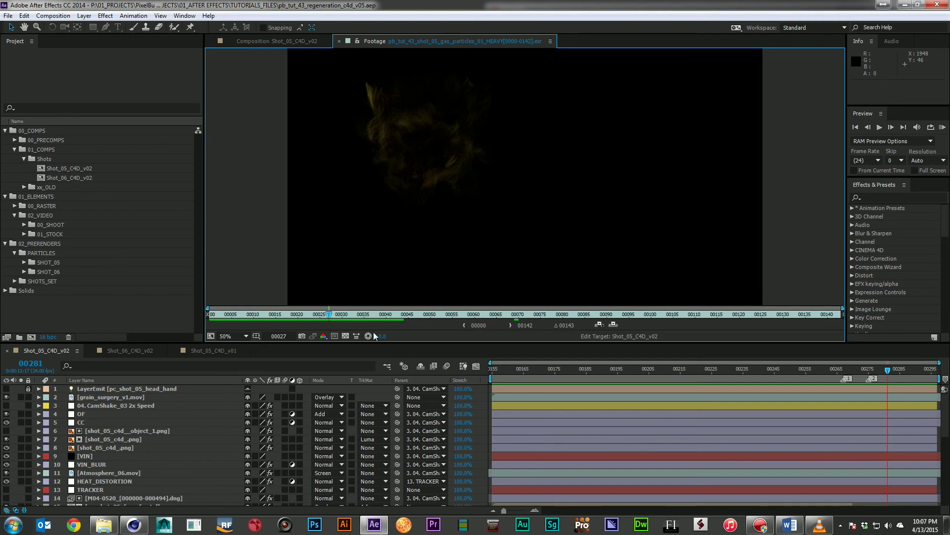
{"action": "left_click", "coordinate": [23, 263]}
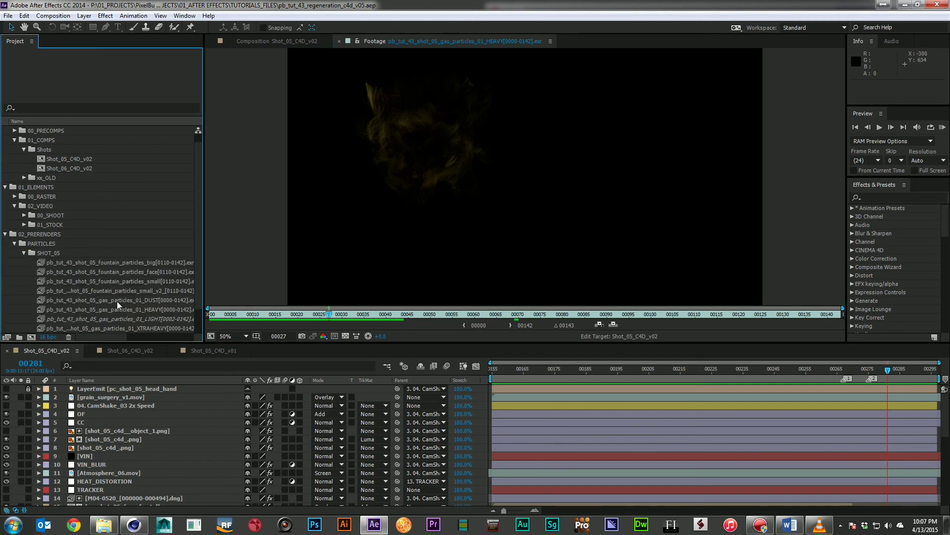
{"action": "scroll", "coordinate": [141, 297], "scroll_direction": "down", "scroll_amount": 2}
{"action": "double_click", "coordinate": [164, 300]}
{"action": "key", "text": "KP_0"}
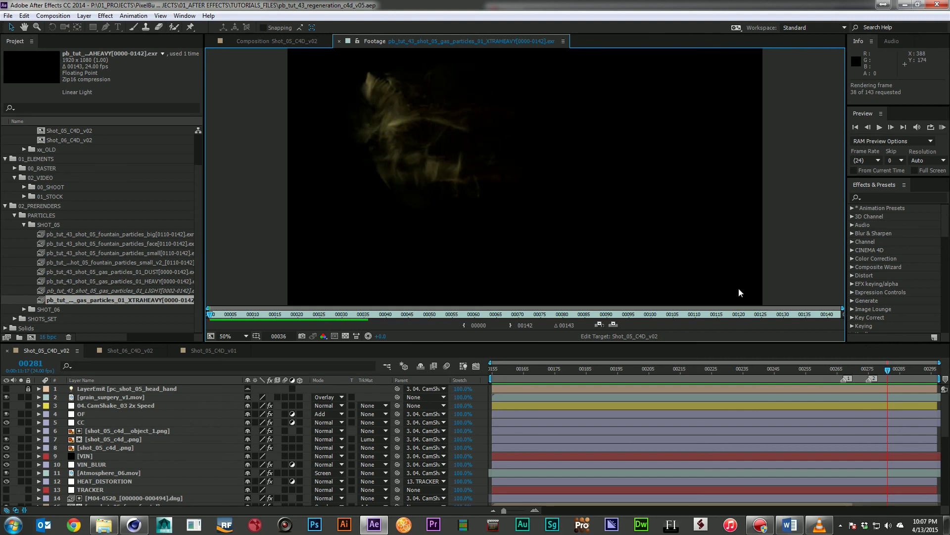
{"action": "key", "text": "space"}
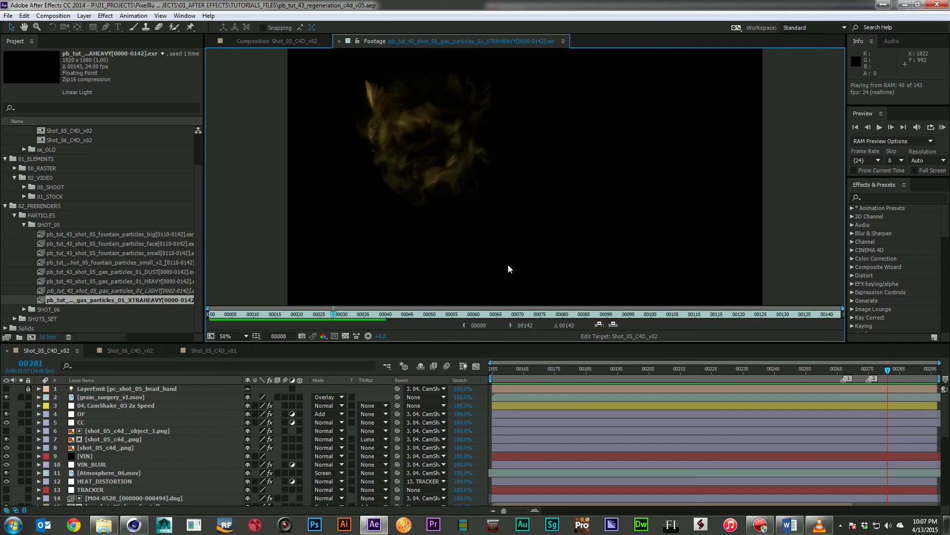
{"action": "key", "text": "space"}
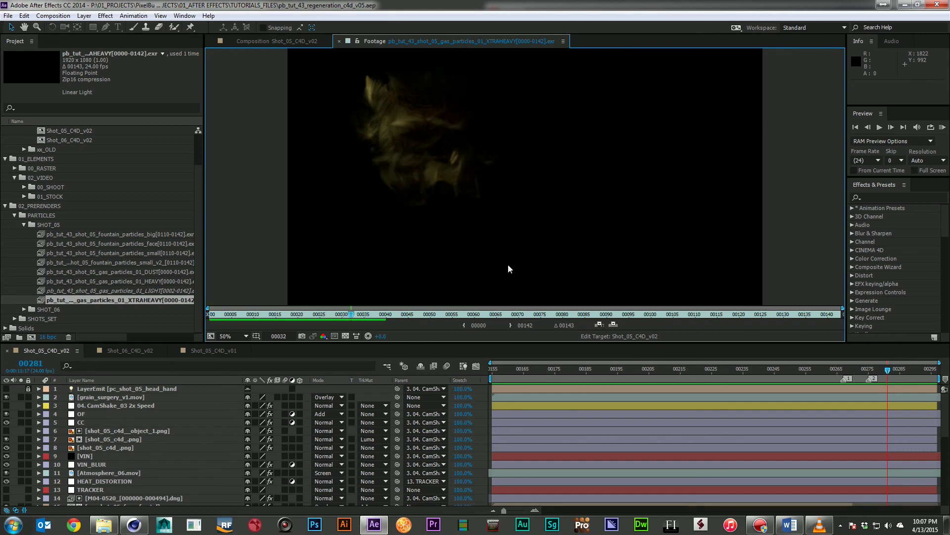
At frame 190 of Shot_05_C4D_v02, add the DUST, HEAVY and XTRAHEAVY gas particle sequences above the TRACKER layer and set their blending mode to Screen
{"action": "left_click_drag", "start_coordinate": [499, 373], "coordinate": [602, 376]}
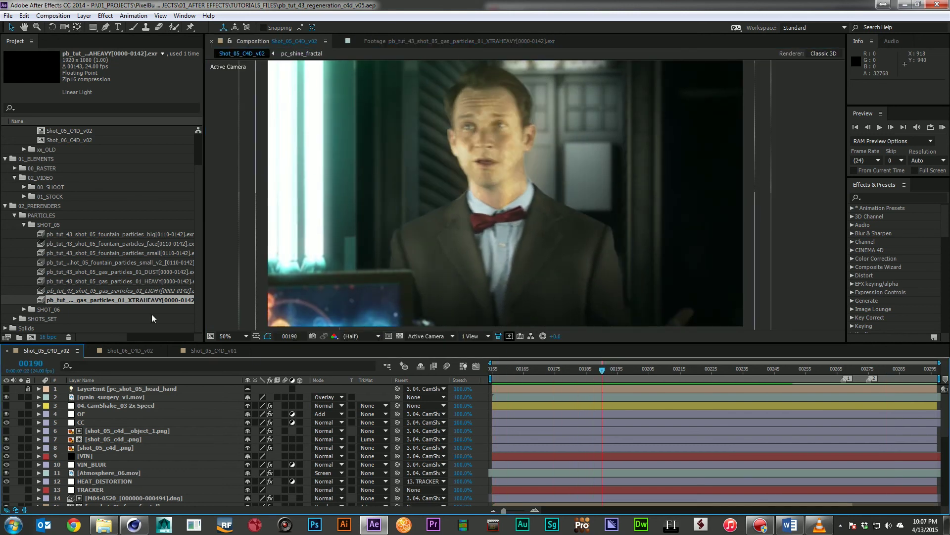
{"action": "left_click", "coordinate": [160, 282], "text": "ctrl"}
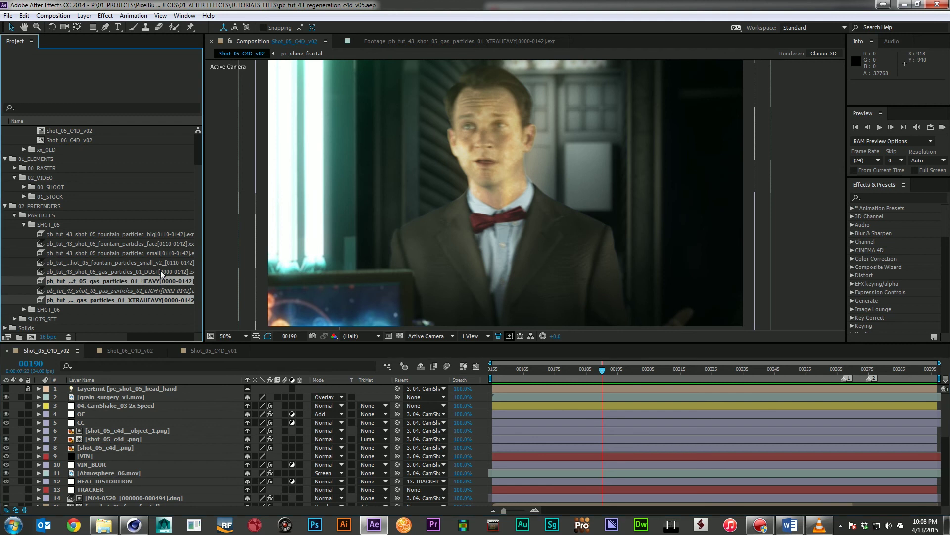
{"action": "left_click", "coordinate": [161, 271], "text": "ctrl"}
{"action": "left_click_drag", "start_coordinate": [159, 300], "coordinate": [162, 491]}
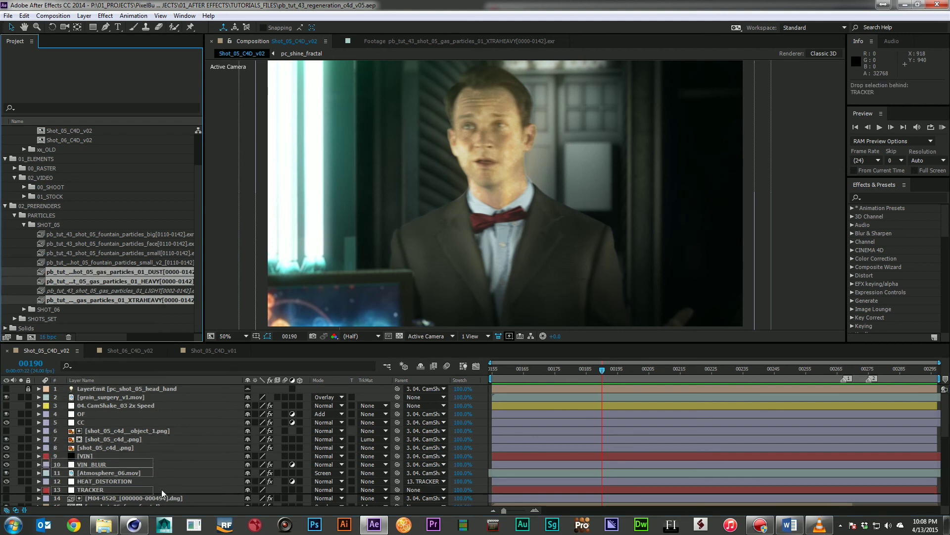
{"action": "left_click_drag", "start_coordinate": [162, 493], "coordinate": [162, 488]}
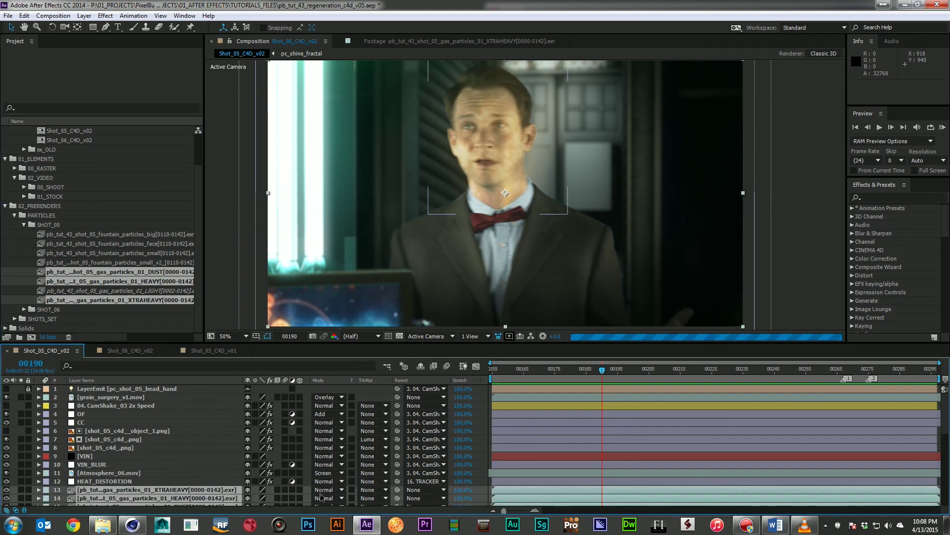
{"action": "left_click", "coordinate": [323, 498]}
{"action": "left_click", "coordinate": [352, 169]}
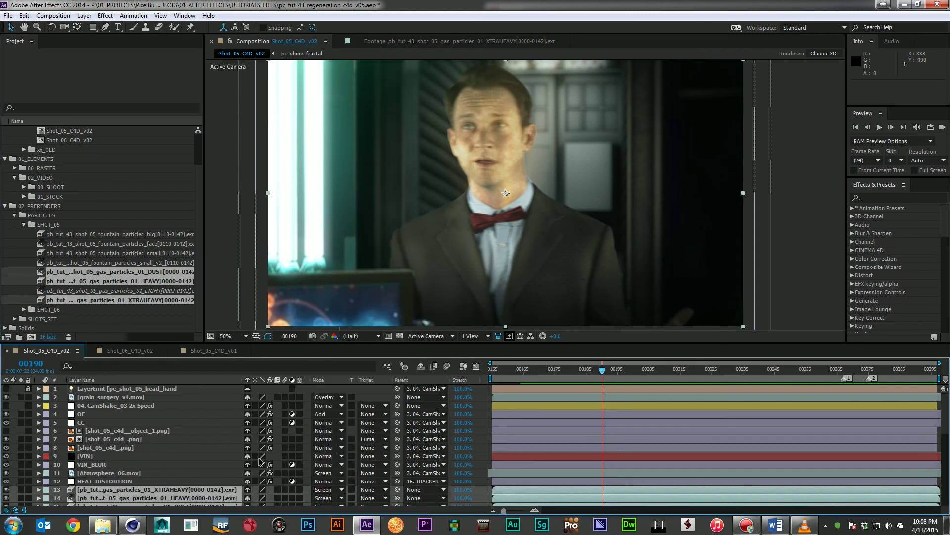
Reorder the three gas particle layers so DUST is uppermost, HEAVY is in the middle and XTRAHEAVY is lowest
{"action": "scroll", "coordinate": [189, 466], "scroll_direction": "down", "scroll_amount": 4}
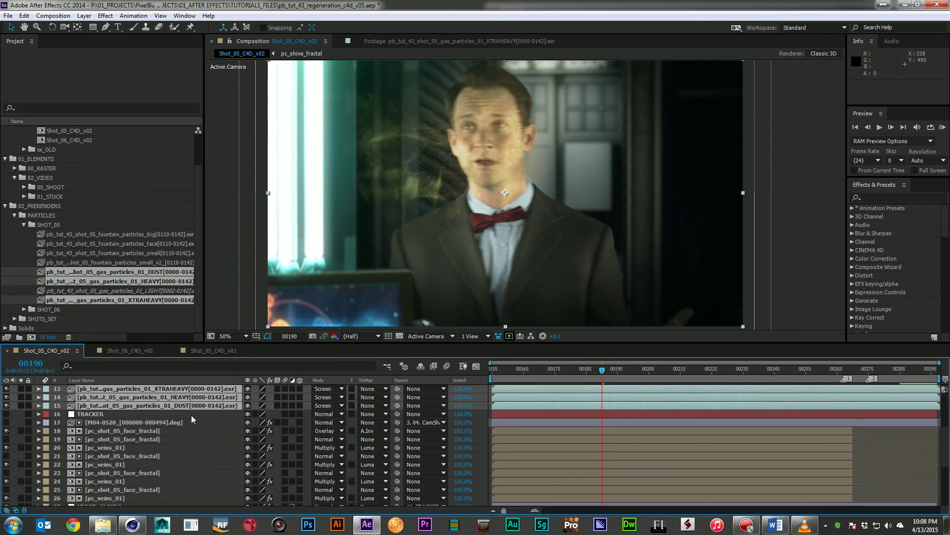
{"action": "left_click", "coordinate": [191, 415]}
{"action": "left_click", "coordinate": [199, 390]}
{"action": "mouse_move", "coordinate": [200, 405]}
{"action": "left_mouse_down"}
{"action": "mouse_move", "coordinate": [200, 387]}
{"action": "mouse_move", "coordinate": [203, 394]}
{"action": "left_mouse_up"}
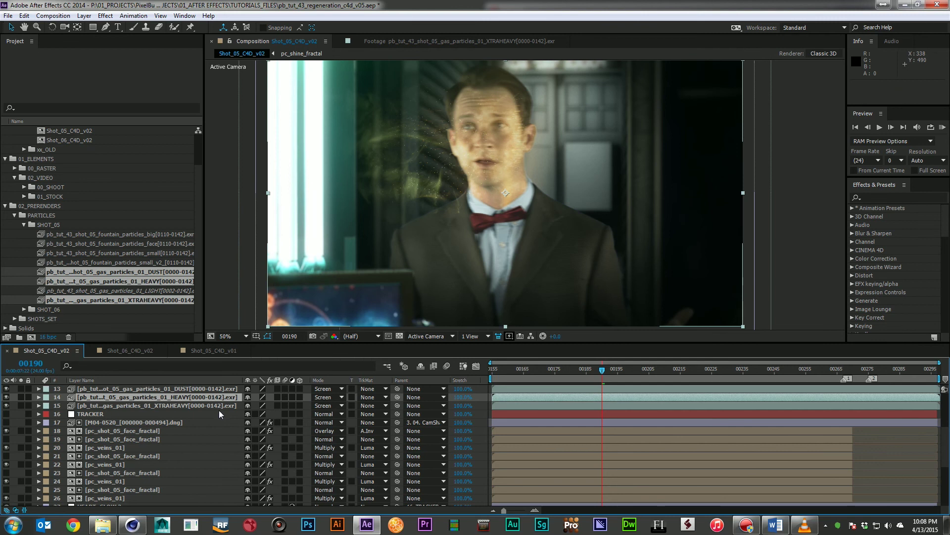
Apply a Curves effect with raised RGB midtones to the XTRAHEAVY gas particles layer and copy it to the HEAVY layer
{"action": "scroll", "coordinate": [220, 415], "scroll_direction": "up", "scroll_amount": 2}
{"action": "left_click", "coordinate": [204, 456]}
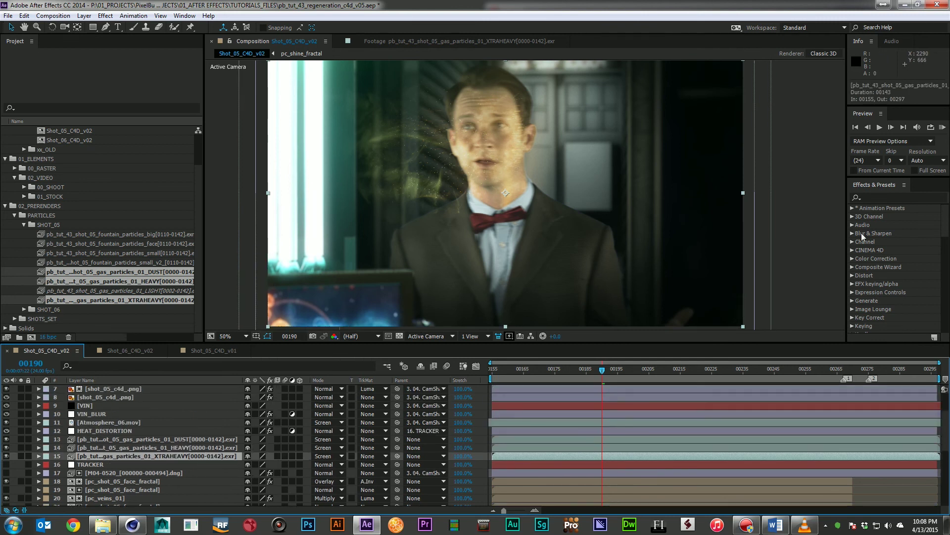
{"action": "left_click", "coordinate": [887, 197]}
{"action": "type", "text": "curves"}
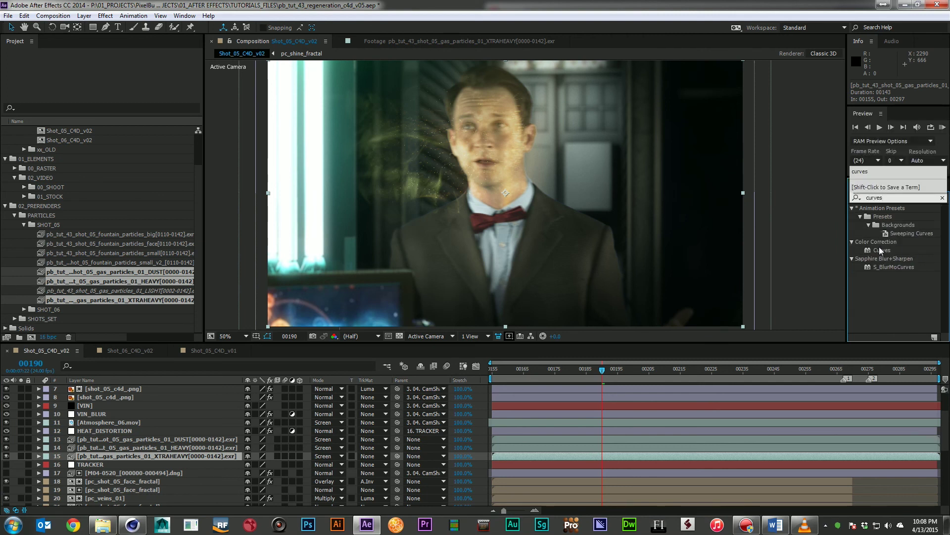
{"action": "left_click_drag", "start_coordinate": [881, 251], "coordinate": [228, 456]}
{"action": "left_click_drag", "start_coordinate": [81, 159], "coordinate": [74, 148]}
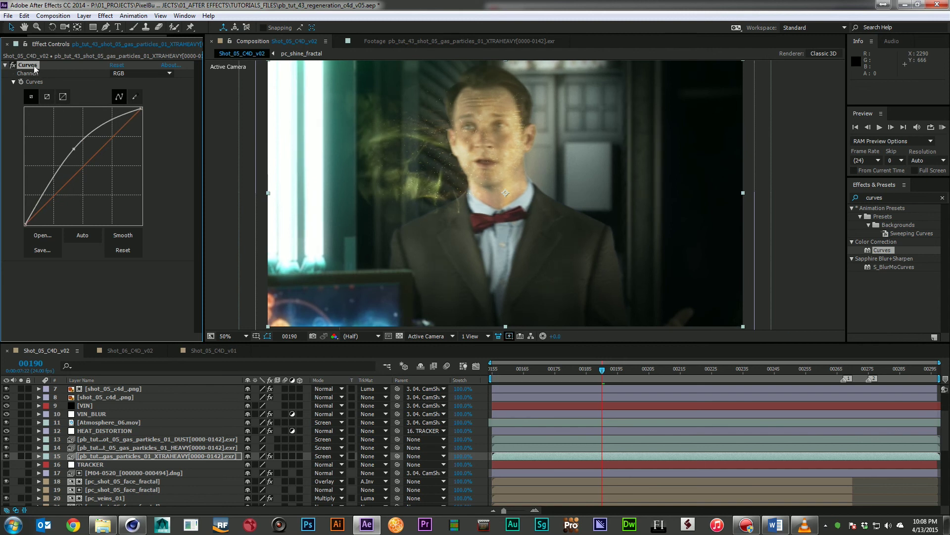
{"action": "left_click", "coordinate": [169, 447]}
{"action": "key", "text": "ctrl+v"}
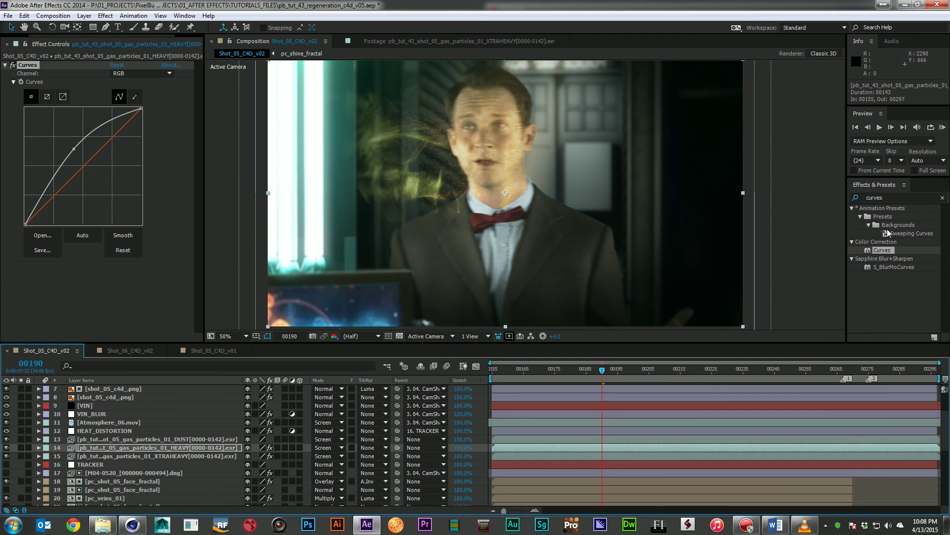
Apply CC Vector Blur with an Amount of 25 to the HEAVY gas particles layer and solo the layer
{"action": "left_click", "coordinate": [894, 197]}
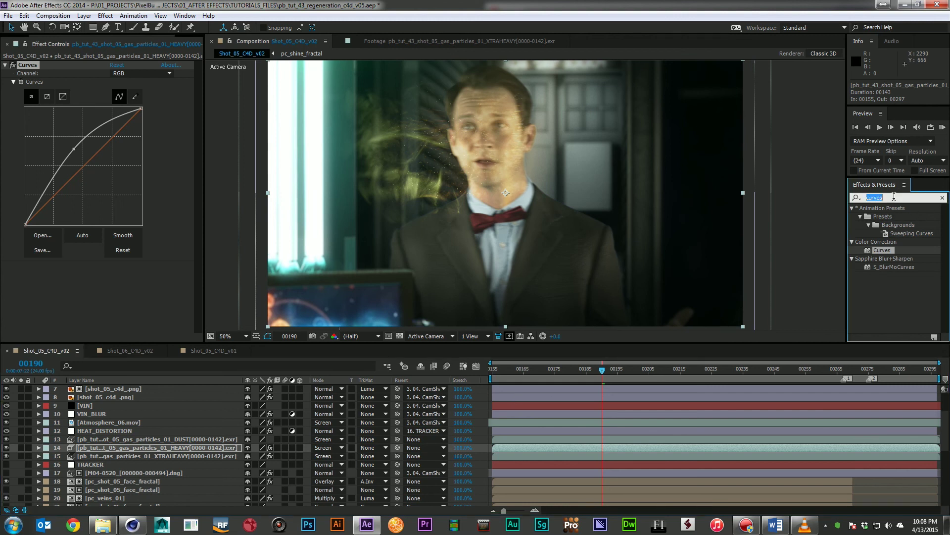
{"action": "type", "text": "vec"}
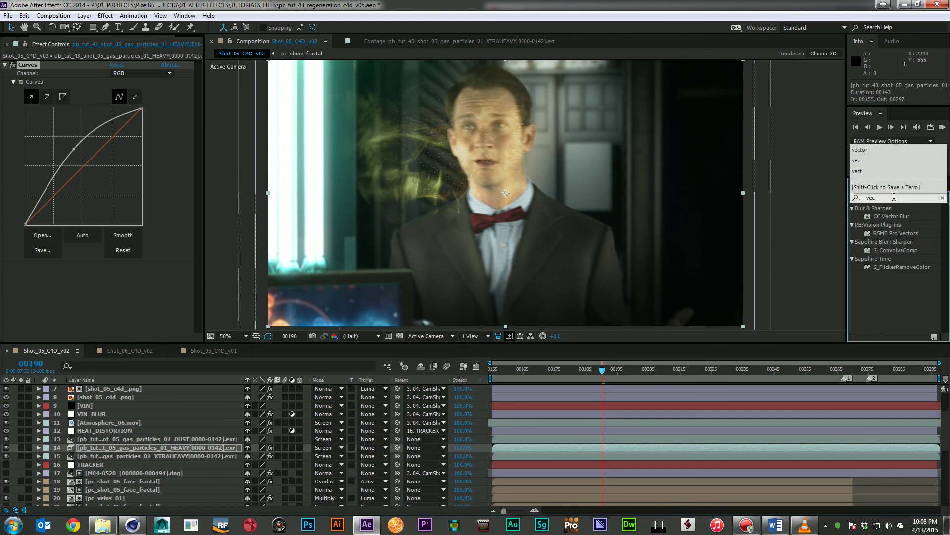
{"action": "left_click_drag", "start_coordinate": [904, 217], "coordinate": [221, 448]}
{"action": "left_click", "coordinate": [114, 283]}
{"action": "type", "text": "25"}
{"action": "key", "text": "Return"}
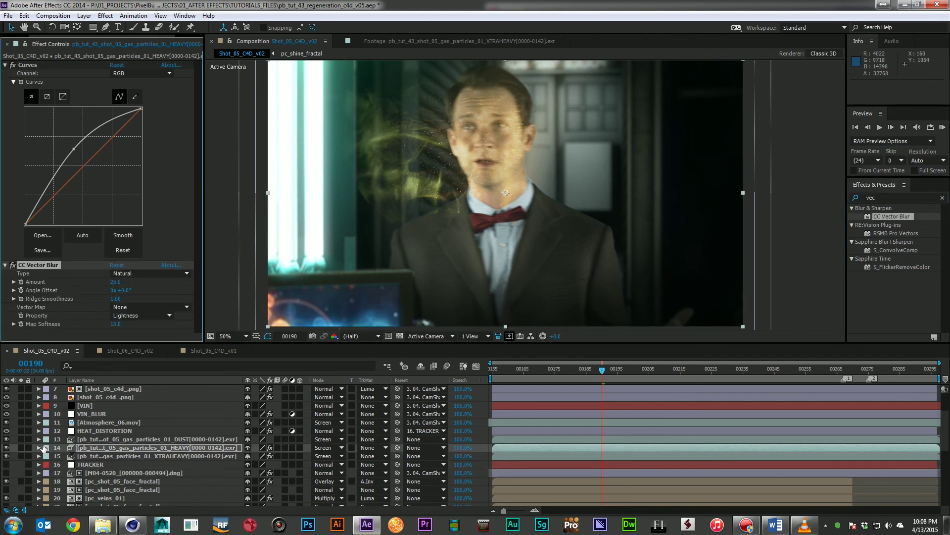
{"action": "left_click", "coordinate": [21, 447]}
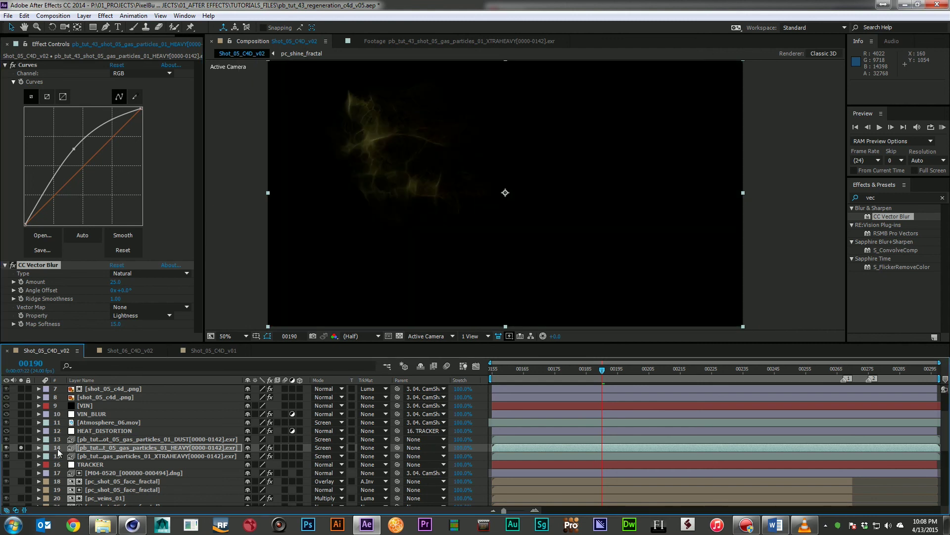
Preview the HEAVY gas particles layer on its own, and together with the soloed XTRAHEAVY layer from around frame 175
{"action": "key", "text": "KP_0"}
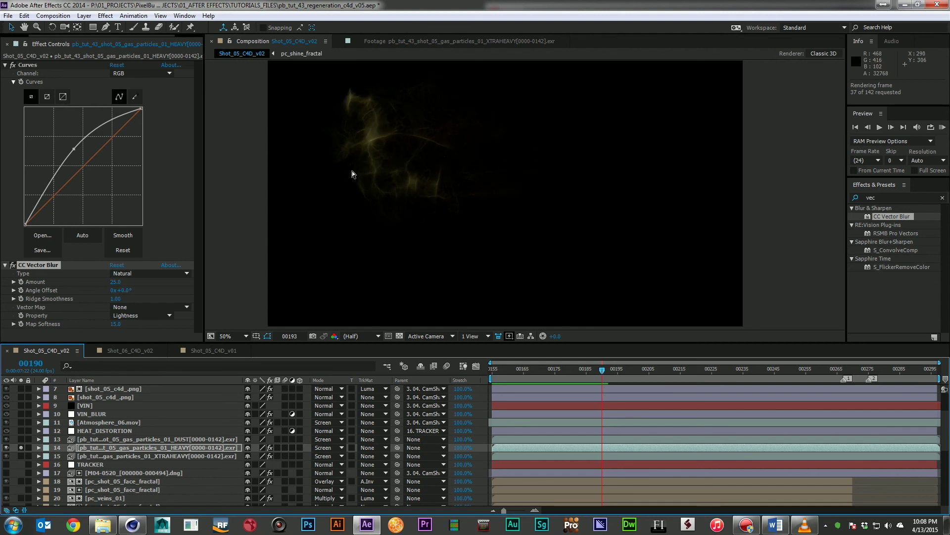
{"action": "left_click", "coordinate": [21, 449]}
{"action": "left_click", "coordinate": [21, 449]}
{"action": "left_click", "coordinate": [22, 449]}
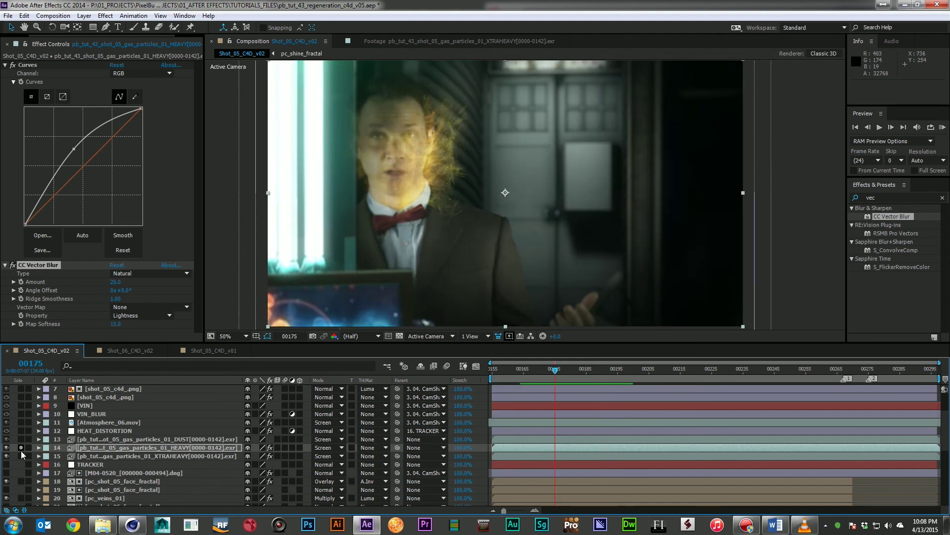
{"action": "left_click", "coordinate": [22, 455]}
{"action": "key", "text": "KP_0"}
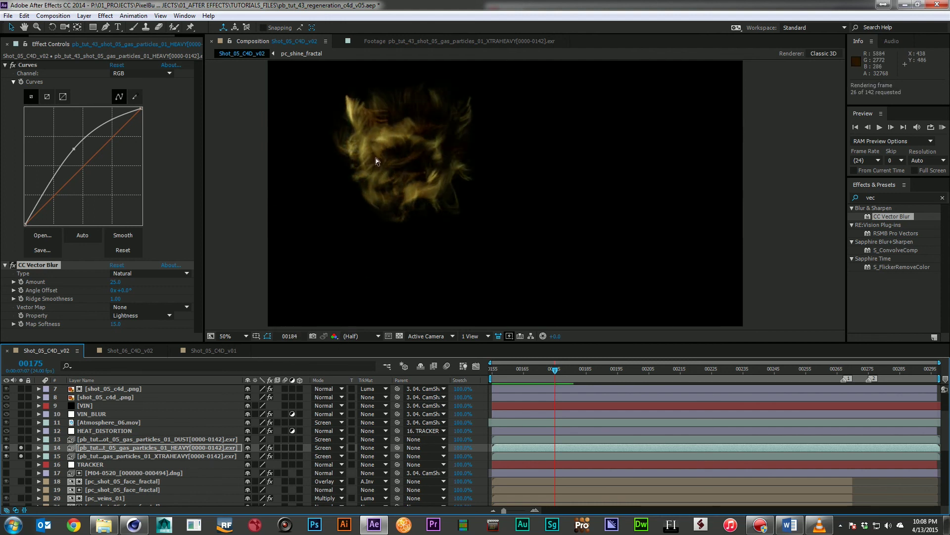
Apply Fast Blur to the XTRAHEAVY gas particles layer with Blurriness 10 and Repeat Edge Pixels enabled, and preview the result
{"action": "left_click", "coordinate": [905, 197]}
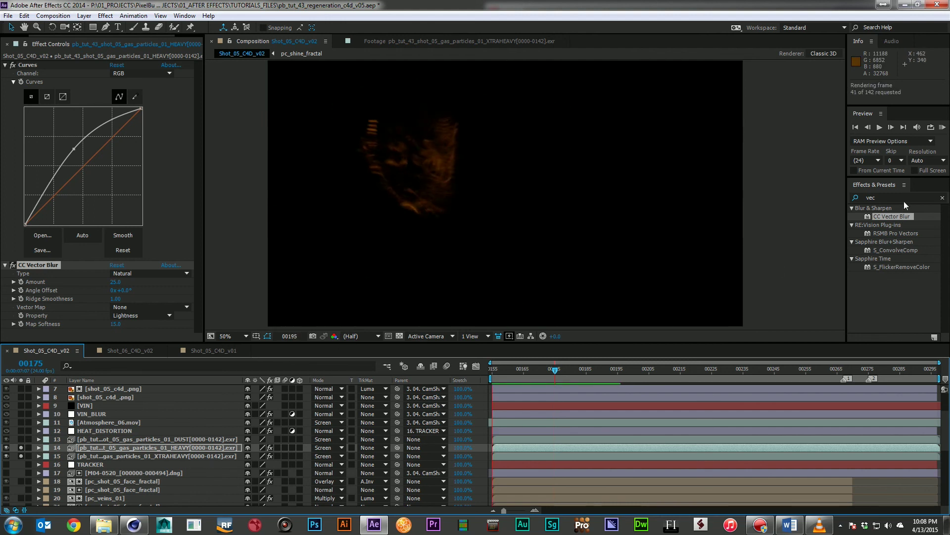
{"action": "type", "text": "fast"}
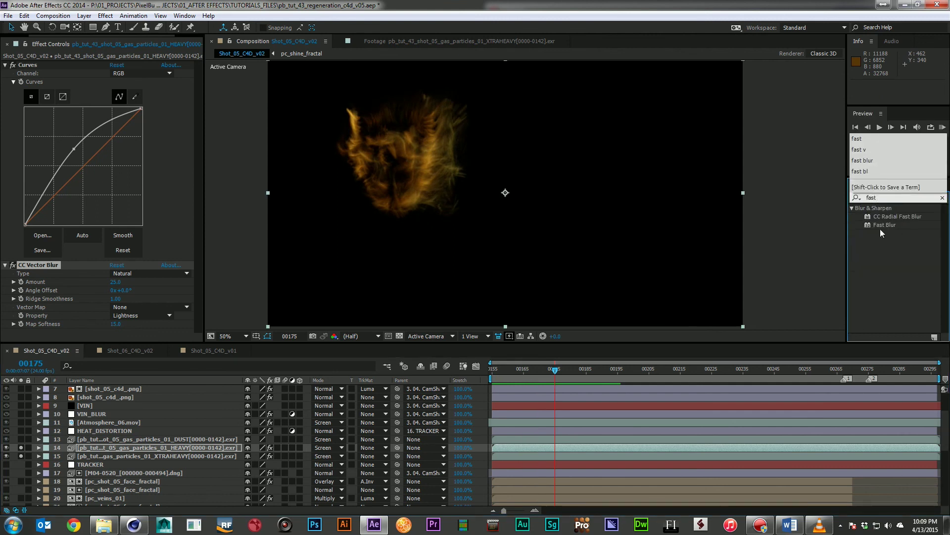
{"action": "left_click_drag", "start_coordinate": [884, 226], "coordinate": [152, 455]}
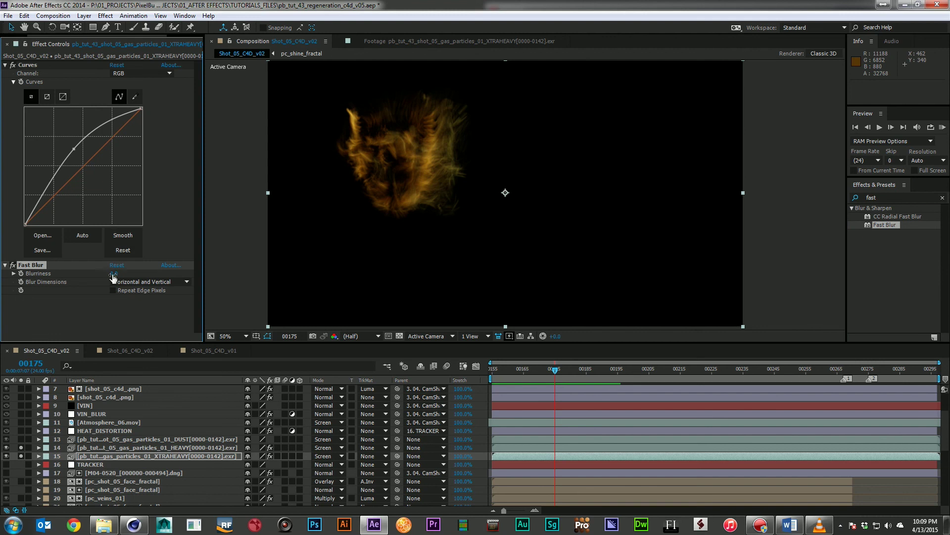
{"action": "left_click", "coordinate": [114, 273]}
{"action": "type", "text": "10"}
{"action": "key", "text": "Return"}
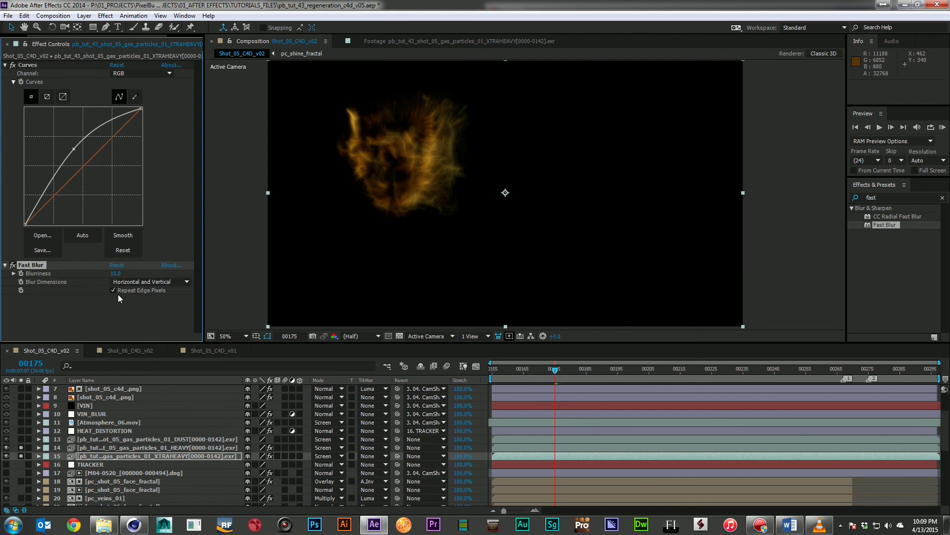
{"action": "key", "text": "KP_0"}
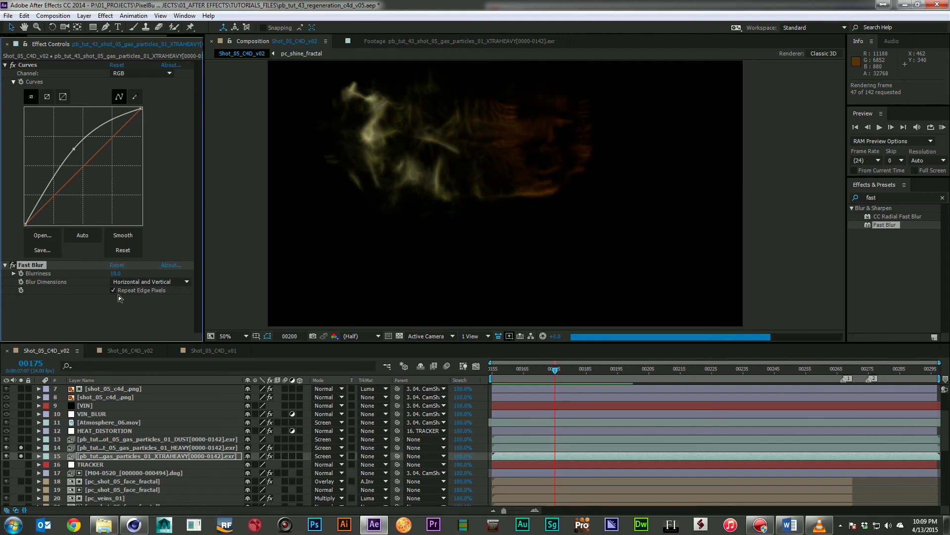
{"action": "key", "text": "space"}
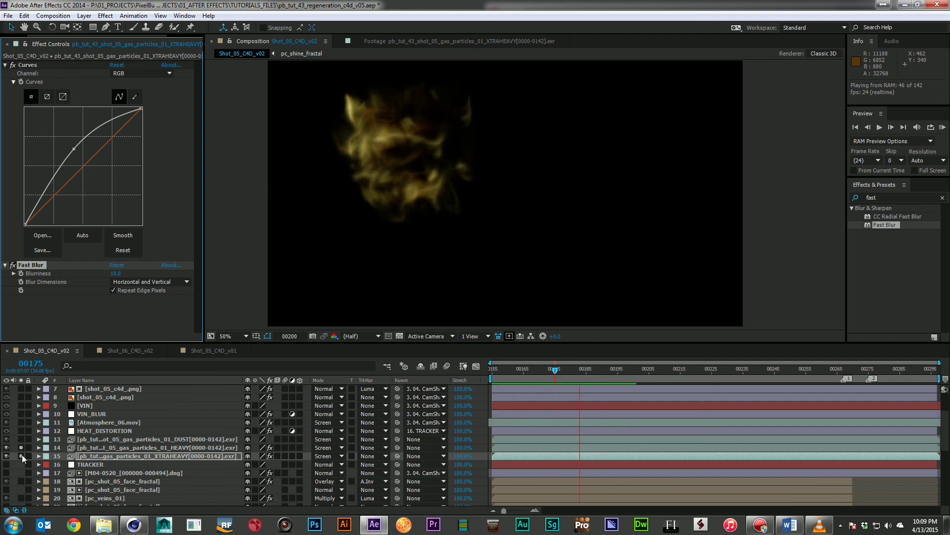
Solo the DUST gas particles layer as well and apply S_Glow to it with a Glow Width of 25
{"action": "left_click", "coordinate": [20, 439]}
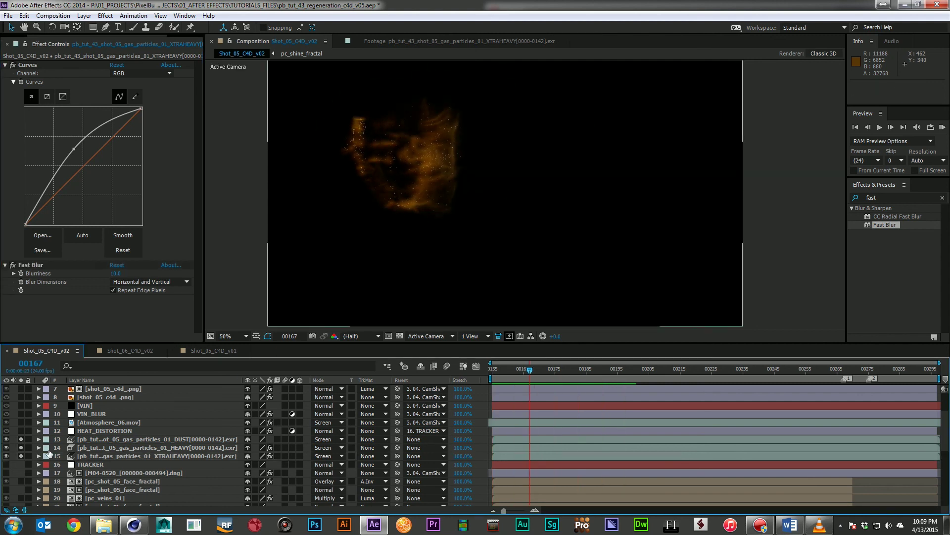
{"action": "left_click", "coordinate": [903, 196]}
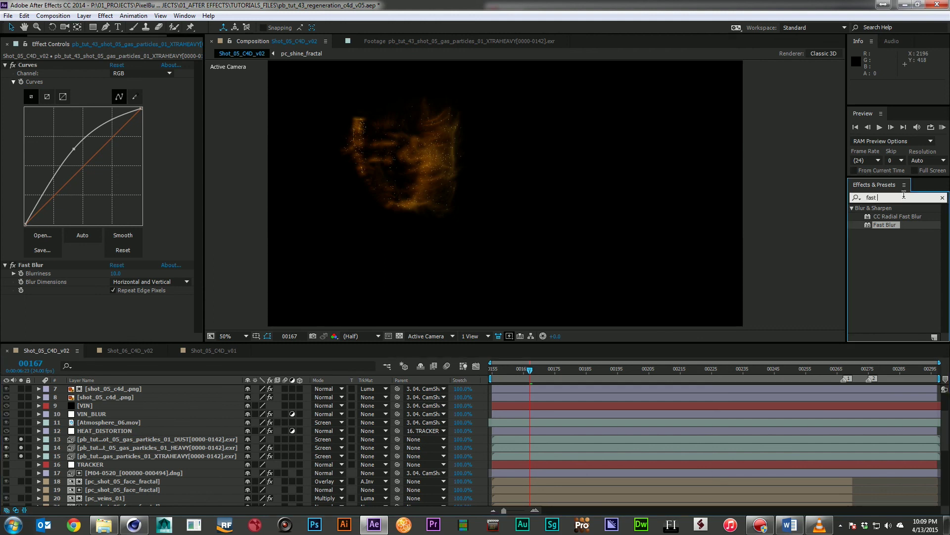
{"action": "type", "text": "glow"}
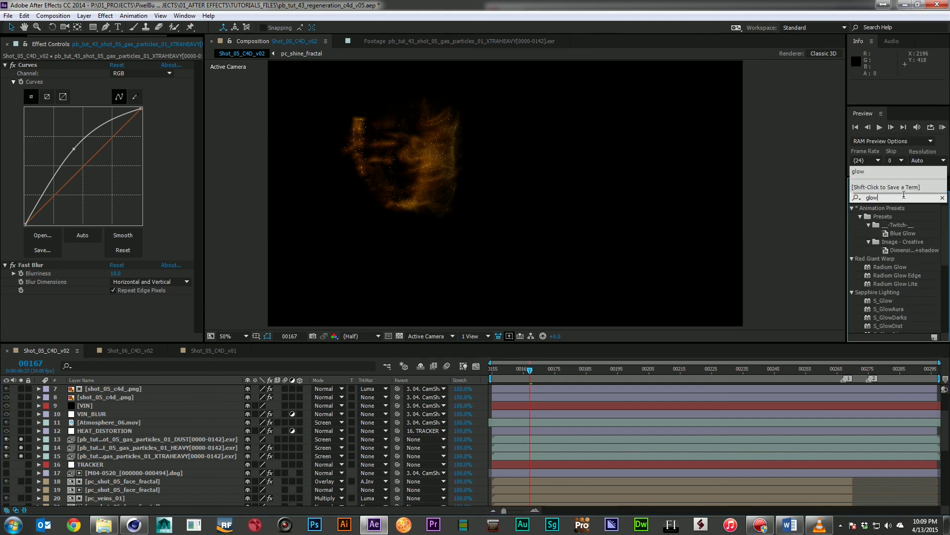
{"action": "scroll", "coordinate": [896, 273], "scroll_direction": "down", "scroll_amount": 3}
{"action": "left_click_drag", "start_coordinate": [882, 256], "coordinate": [142, 435]}
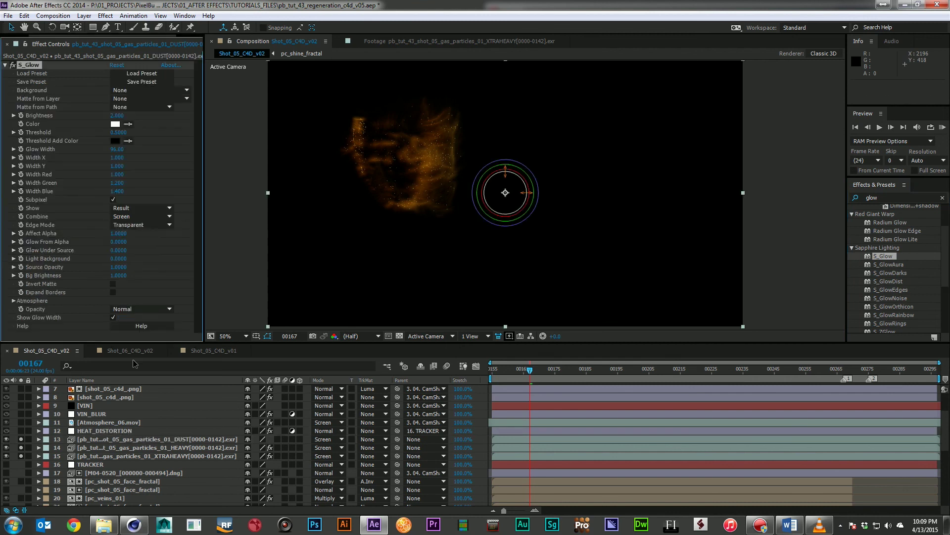
{"action": "left_click", "coordinate": [119, 149]}
{"action": "type", "text": "2"}
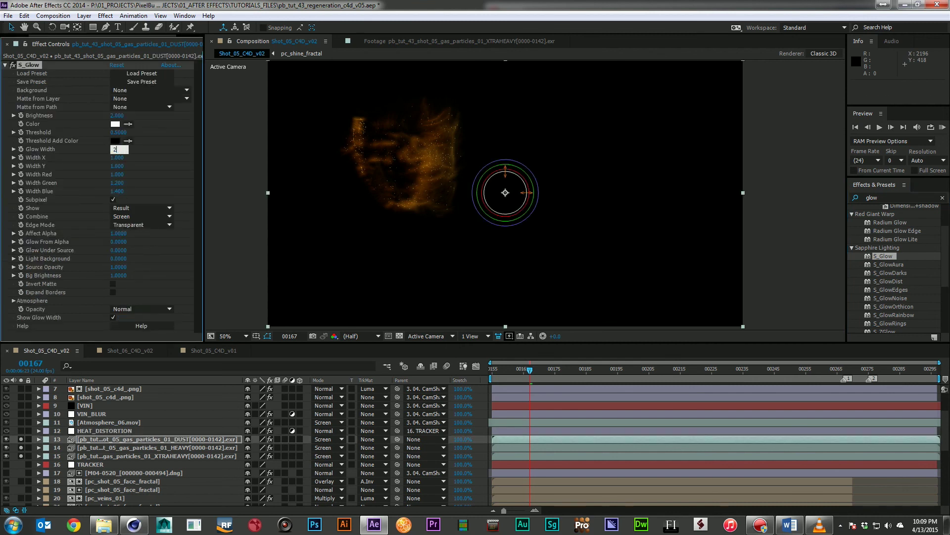
{"action": "type", "text": "5"}
{"action": "key", "text": "Return"}
Set the DUST layer's S_Glow Threshold to 0 and Brightness to 5
{"action": "left_click", "coordinate": [116, 132]}
{"action": "type", "text": "0"}
{"action": "key", "text": "Return"}
{"action": "left_click", "coordinate": [115, 116]}
{"action": "type", "text": "5"}
{"action": "key", "text": "Return"}
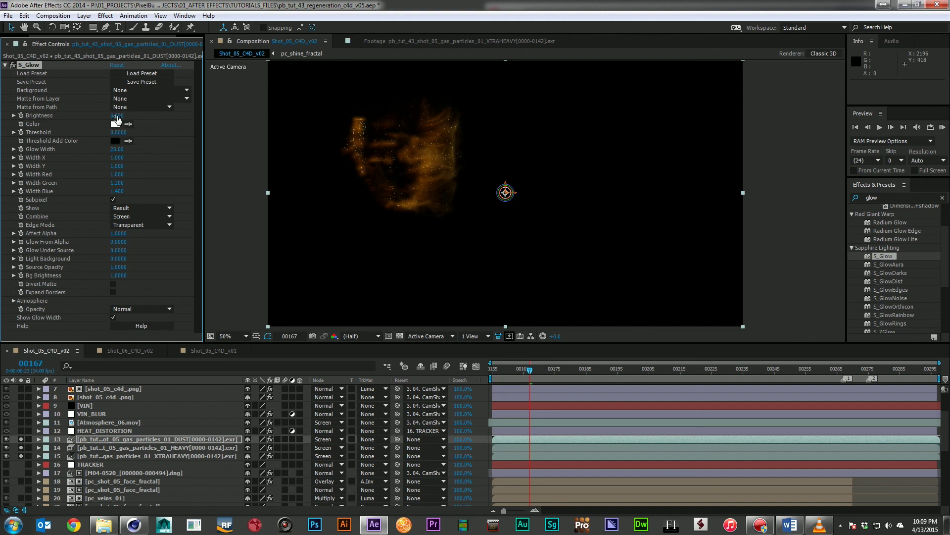
Apply S_Glow to the HEAVY gas particles layer with a Threshold of 0.1
{"action": "left_click_drag", "start_coordinate": [881, 257], "coordinate": [96, 444]}
{"action": "left_click", "coordinate": [120, 143]}
{"action": "type", "text": ".1"}
{"action": "key", "text": "Return"}
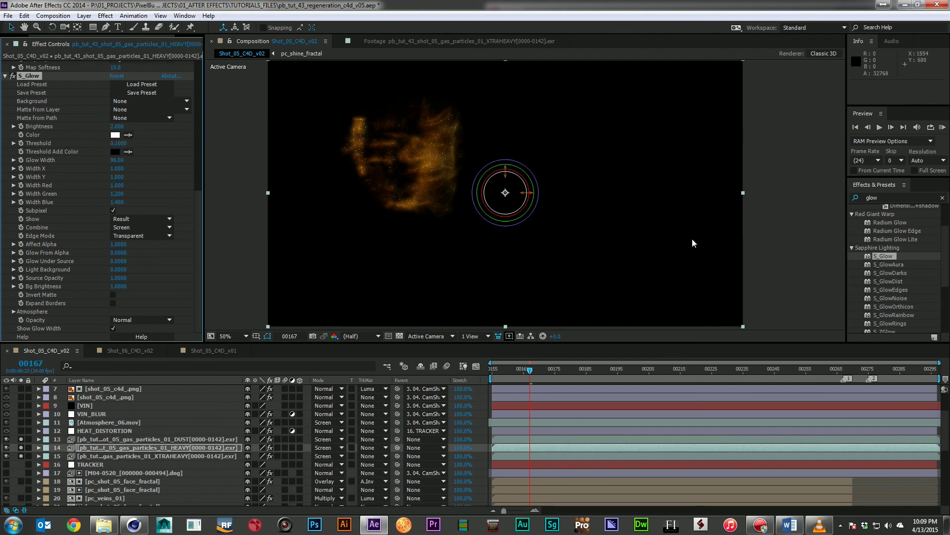
Apply S_Glow to the XTRAHEAVY gas particles layer with a Threshold of 0.1 and preview the three soloed particle layers
{"action": "left_click_drag", "start_coordinate": [884, 257], "coordinate": [193, 459]}
{"action": "left_click", "coordinate": [117, 126]}
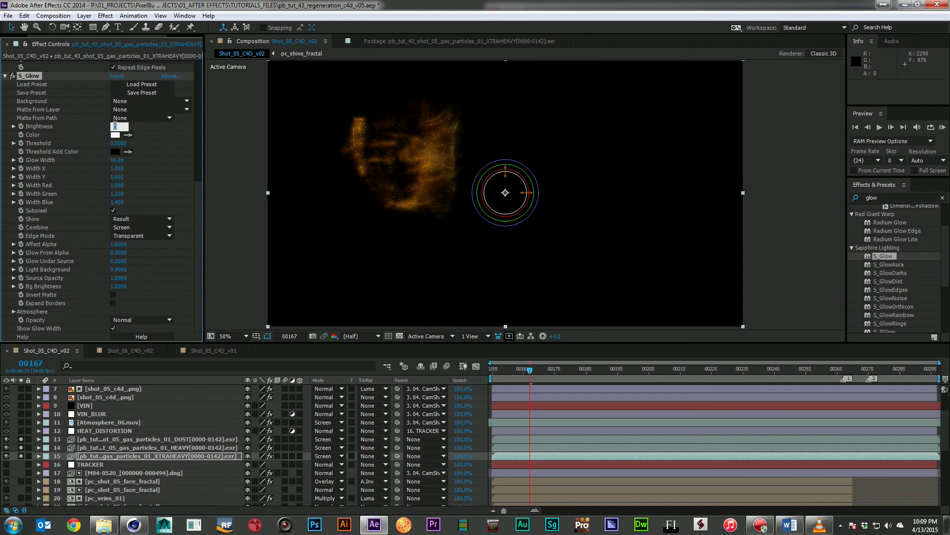
{"action": "left_click", "coordinate": [122, 143]}
{"action": "type", "text": ".1"}
{"action": "key", "text": "Return"}
{"action": "key", "text": "KP_0"}
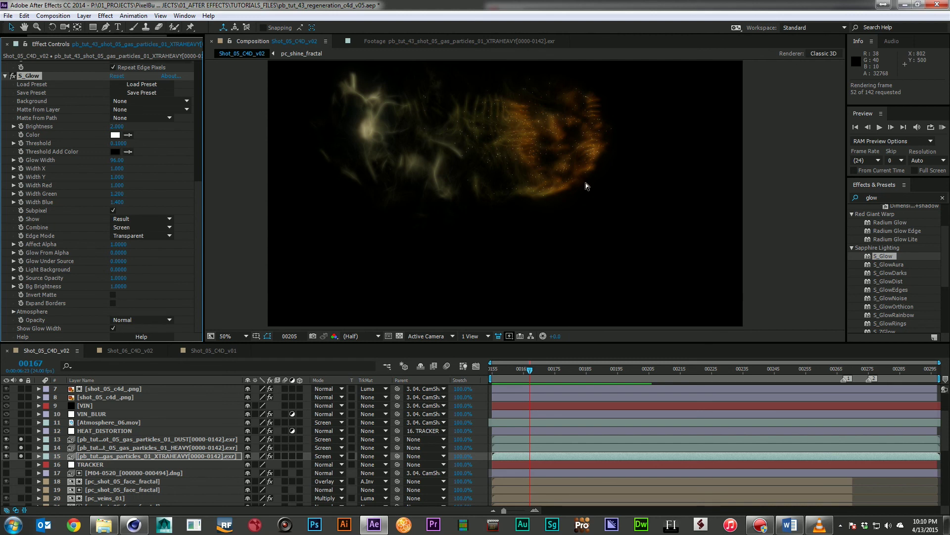
{"action": "key", "text": "space"}
Unsolo the three gas particle layers and preview the full Shot_05_C4D_v02 composite
{"action": "left_click", "coordinate": [19, 439]}
{"action": "left_click", "coordinate": [21, 454]}
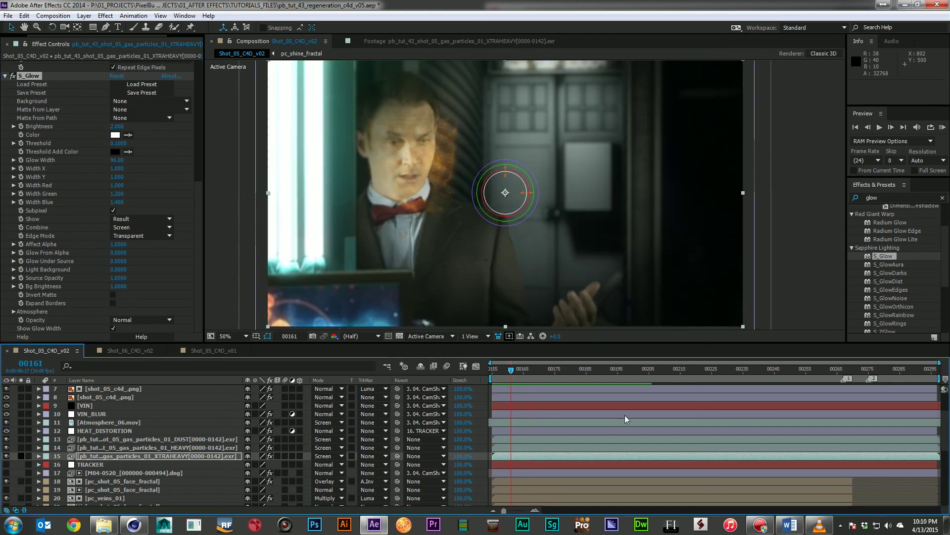
{"action": "left_click", "coordinate": [683, 369]}
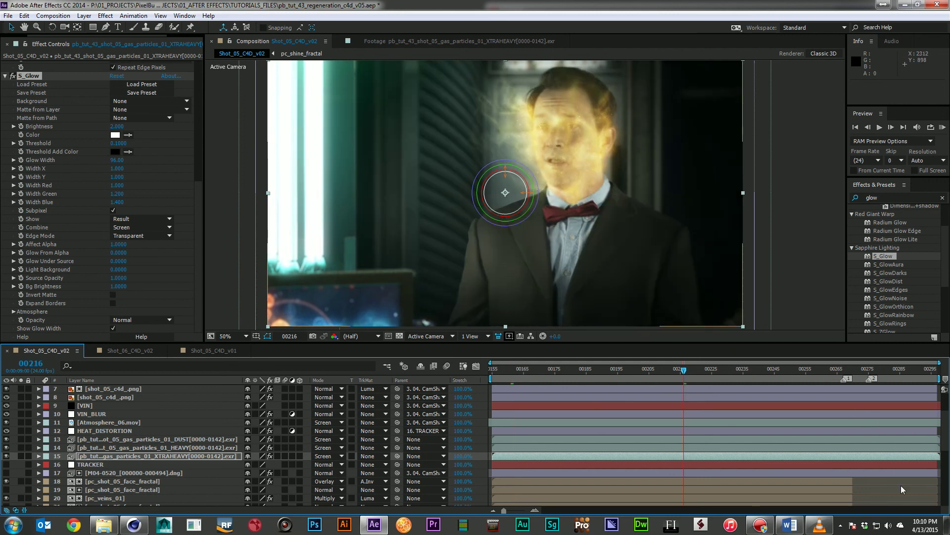
{"action": "key", "text": "KP_0"}
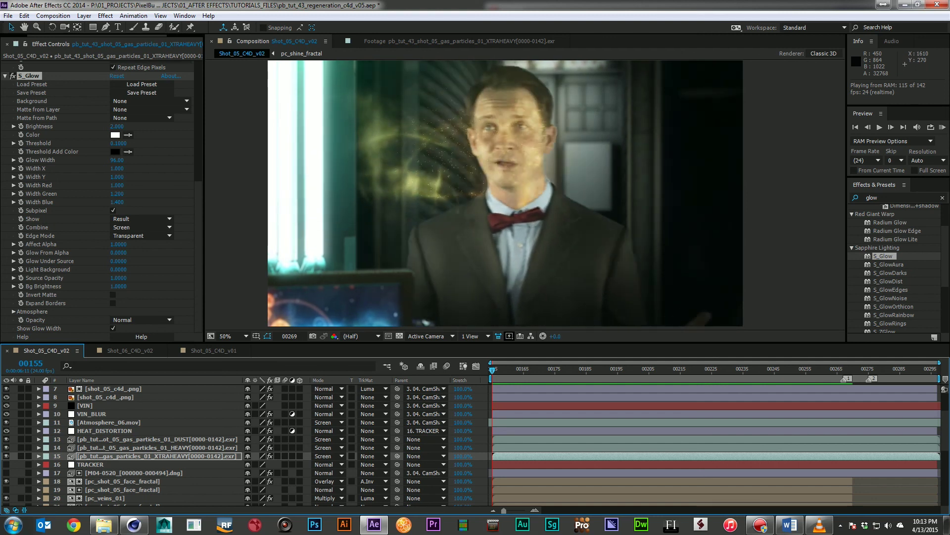
{"action": "key", "text": "space"}
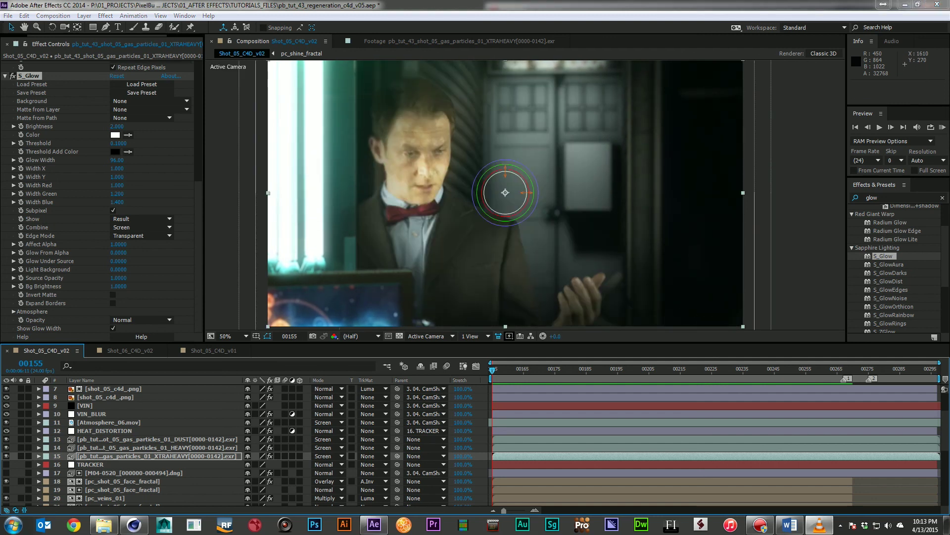
Switch to VLC media player and replay the opening of pb_tut_42_regeration_ae_half.mp4 as a reference for the composite
{"action": "left_click", "coordinate": [820, 525]}
{"action": "left_click_drag", "start_coordinate": [586, 191], "coordinate": [294, 116]}
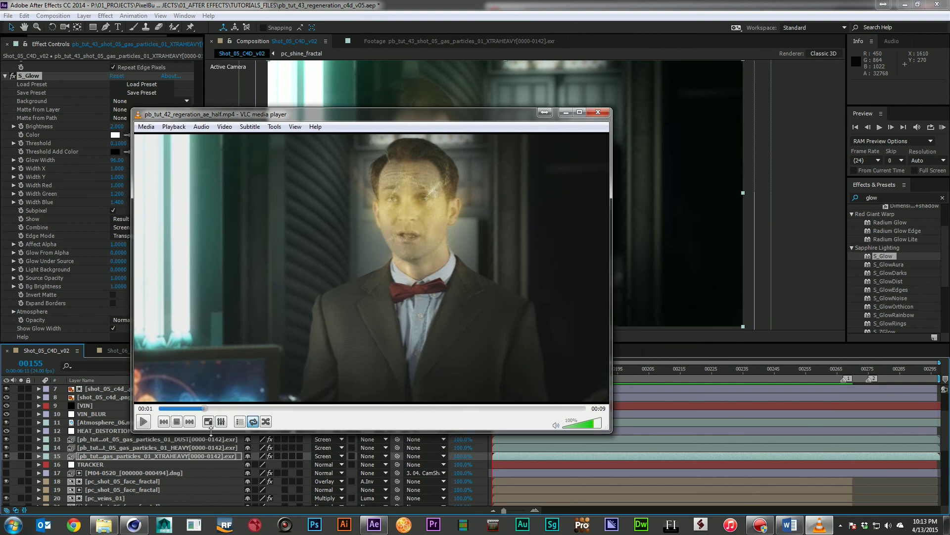
{"action": "left_click", "coordinate": [144, 425]}
{"action": "left_click", "coordinate": [144, 426]}
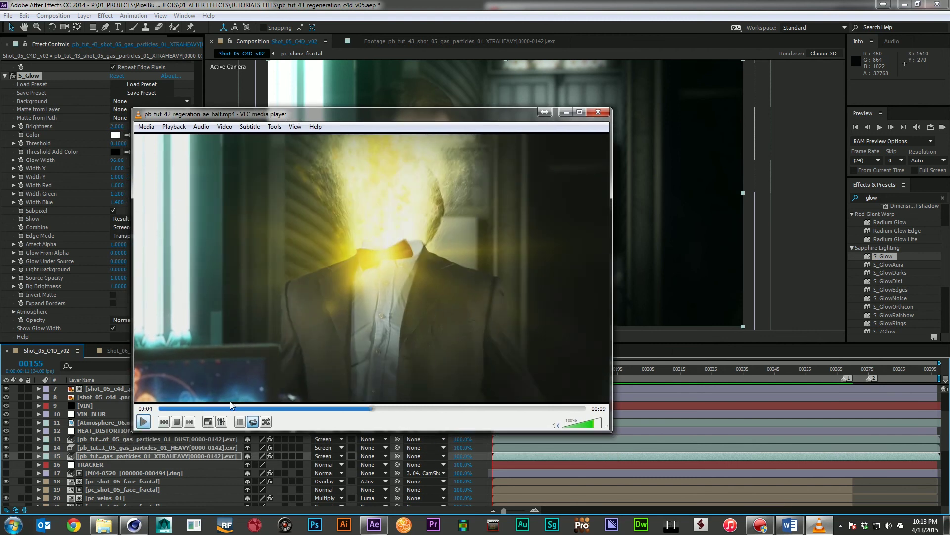
{"action": "left_click", "coordinate": [194, 405]}
{"action": "left_click", "coordinate": [143, 421]}
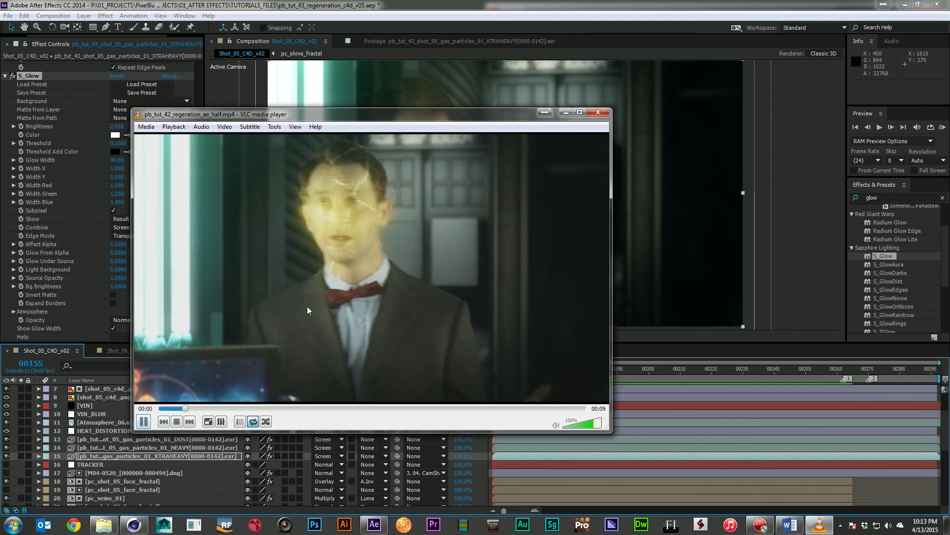
{"action": "key", "text": "space"}
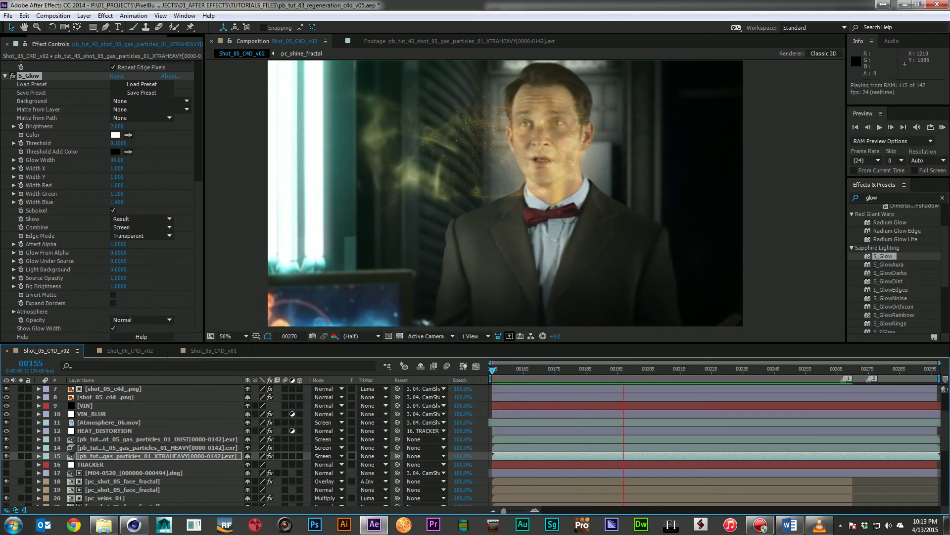
Compare frame 253 of the composite with the reference video in VLC, and deselect the XTRAHEAVY layer's S_Glow effect
{"action": "left_click_drag", "start_coordinate": [949, 124], "coordinate": [949, 153]}
{"action": "mouse_move", "coordinate": [789, 370]}
{"action": "left_mouse_down"}
{"action": "mouse_move", "coordinate": [808, 371]}
{"action": "mouse_move", "coordinate": [799, 372]}
{"action": "left_mouse_up"}
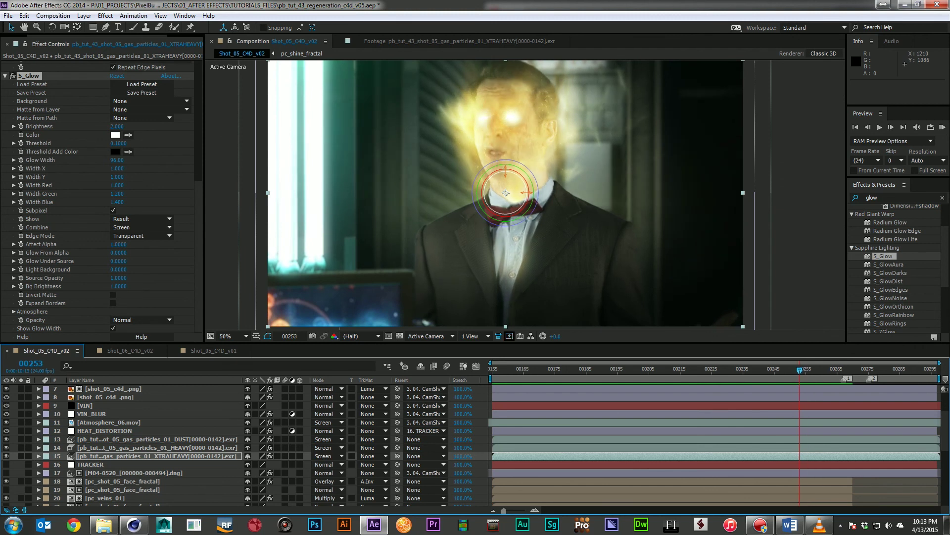
{"action": "left_click_drag", "start_coordinate": [949, 168], "coordinate": [326, 154]}
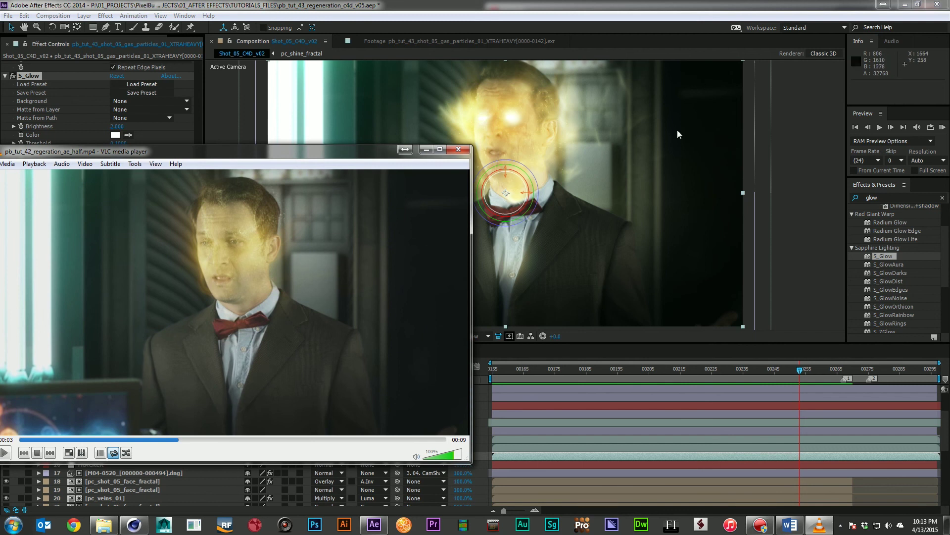
{"action": "left_click_drag", "start_coordinate": [336, 157], "coordinate": [949, 184]}
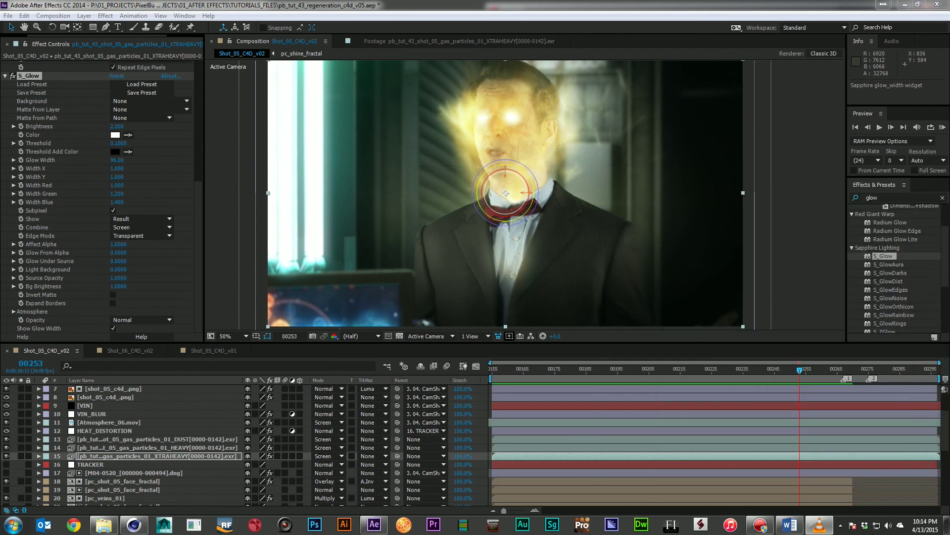
{"action": "left_click", "coordinate": [171, 149]}
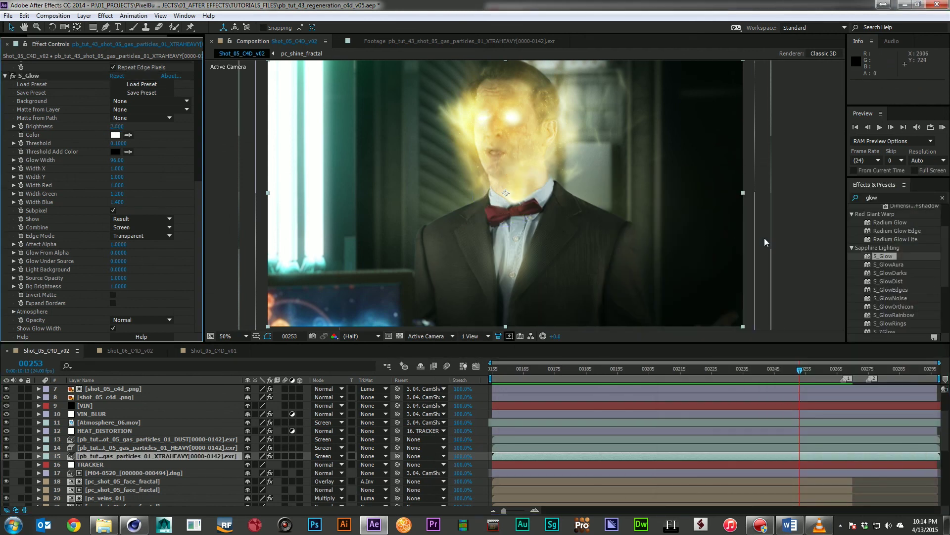